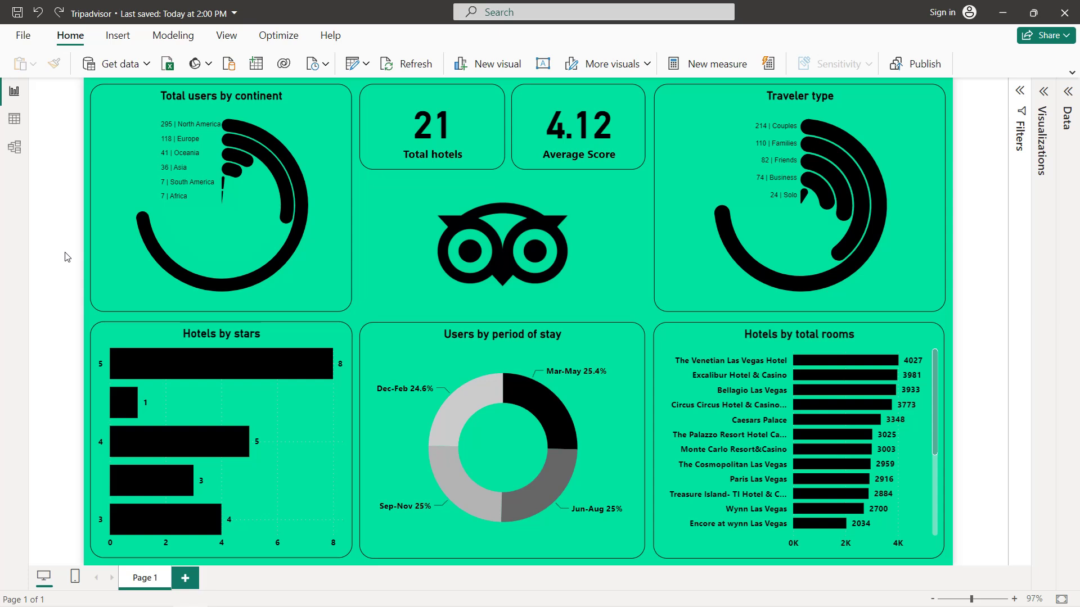
# Step: Switch to Table view to show the tripadvisor_hotels_file hotel review rows
pyautogui.click(14, 119)
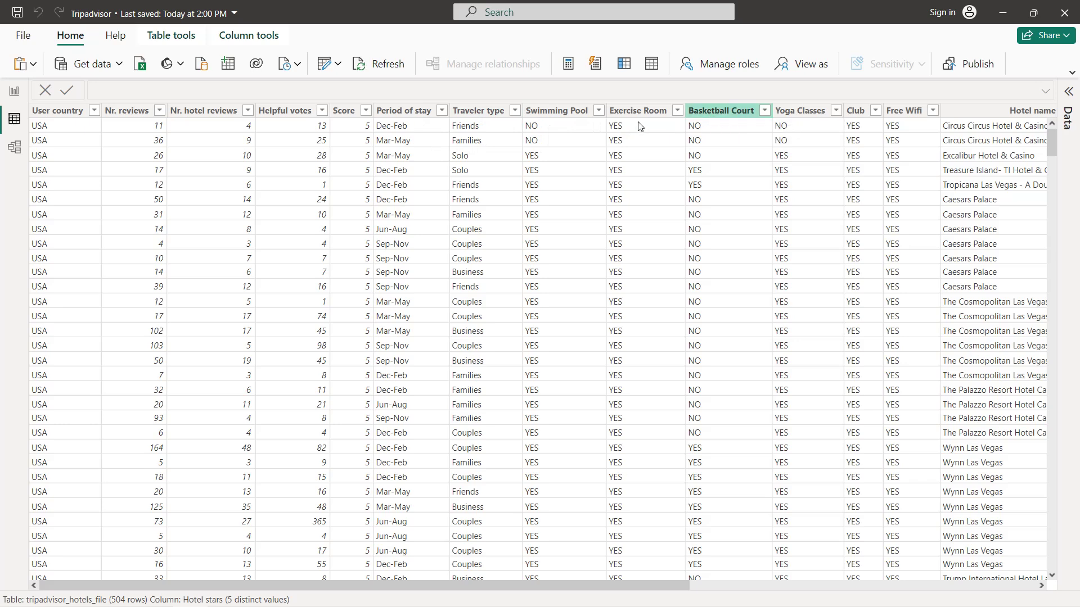
# Step: Scroll the hotel data table sideways to see its remaining columns
pyautogui.moveTo(675, 585); pyautogui.dragTo(1035, 552)
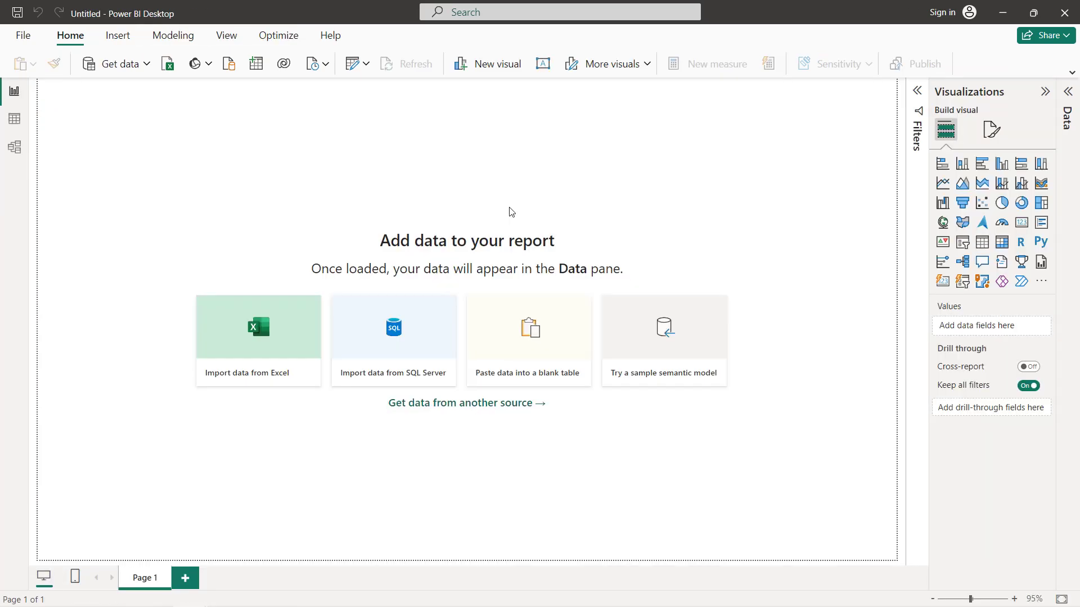
# Step: Import tripadvisor_hotels_file.csv as a Text/CSV source and expand its fields in the Data pane
pyautogui.click(133, 67)
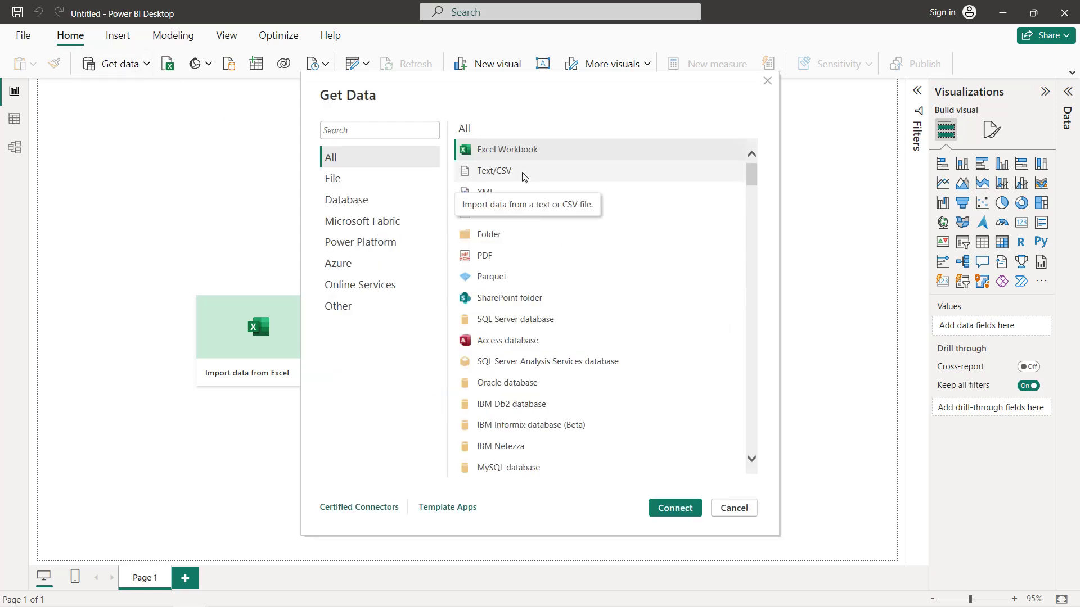
pyautogui.click(523, 177)
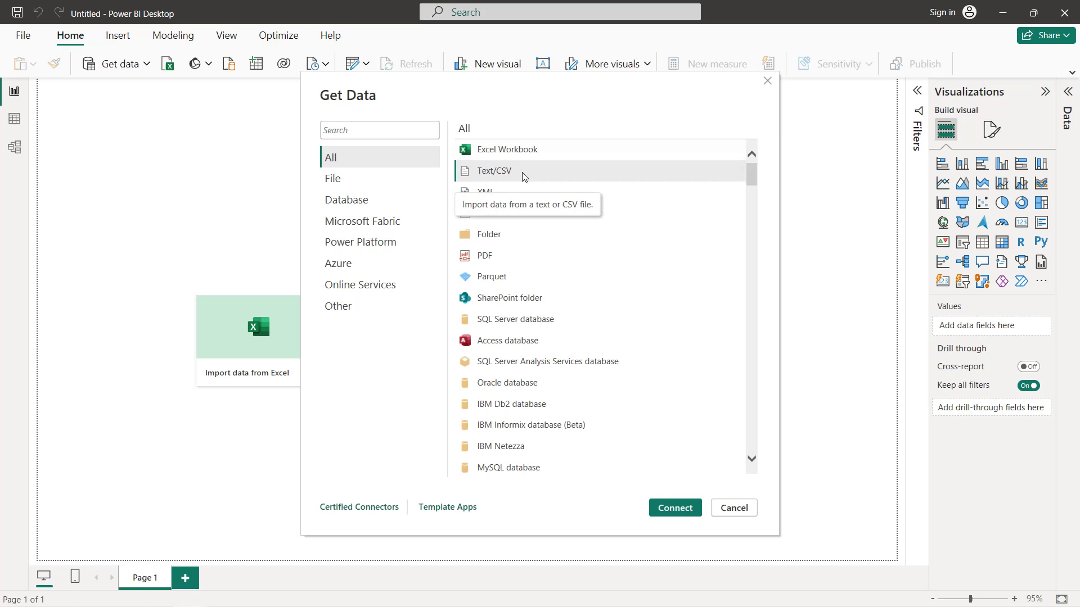
pyautogui.click(675, 508)
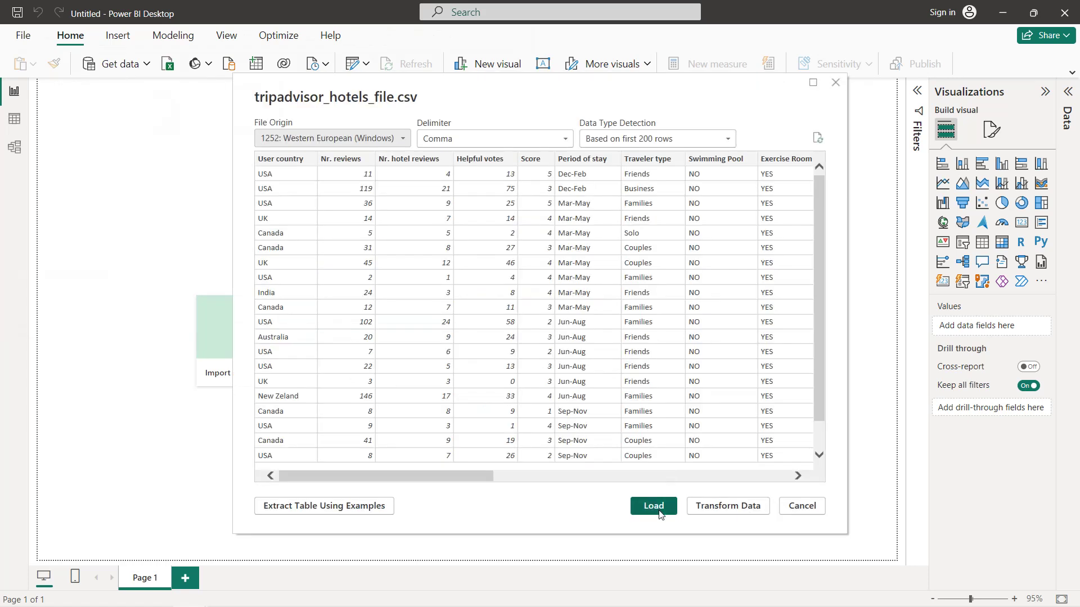
pyautogui.click(654, 506)
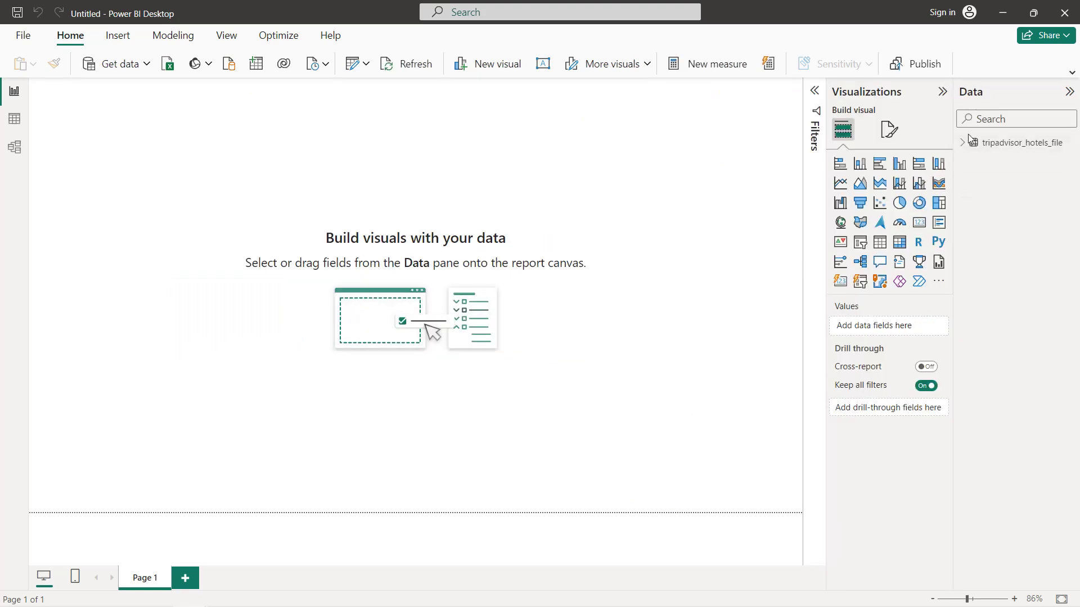
pyautogui.click(965, 142)
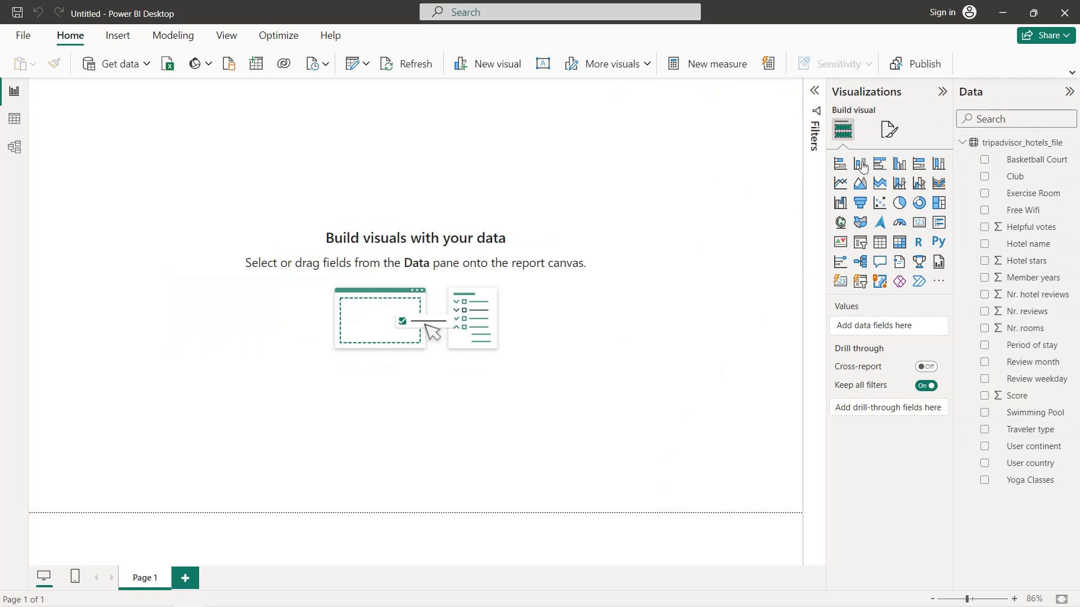
# Step: Set the page canvas background colour to #01E2A0 with 0% transparency
pyautogui.click(890, 135)
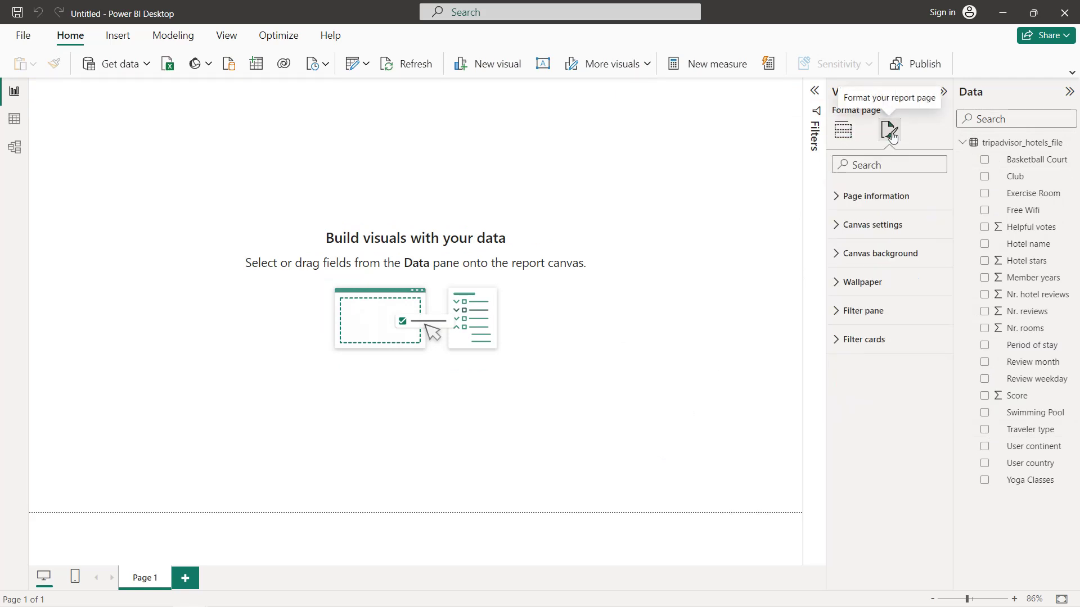
pyautogui.click(882, 262)
pyautogui.click(869, 303)
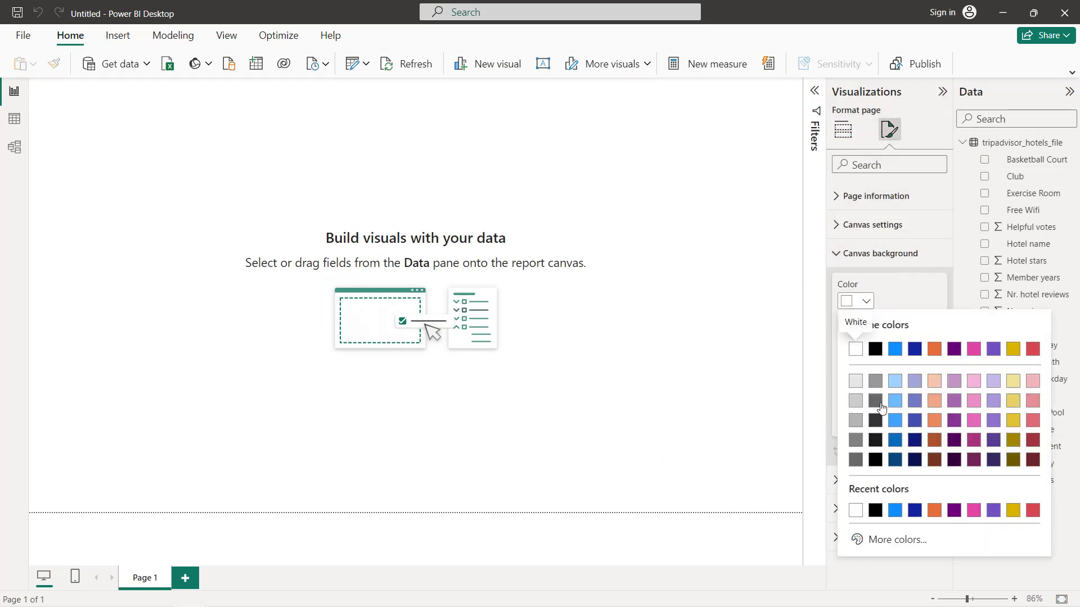
pyautogui.click(895, 541)
pyautogui.click(890, 528)
pyautogui.press('BackSpace')
pyautogui.press('BackSpace')
pyautogui.press('BackSpace')
pyautogui.press('BackSpace')
pyautogui.press('BackSpace')
pyautogui.press('BackSpace')
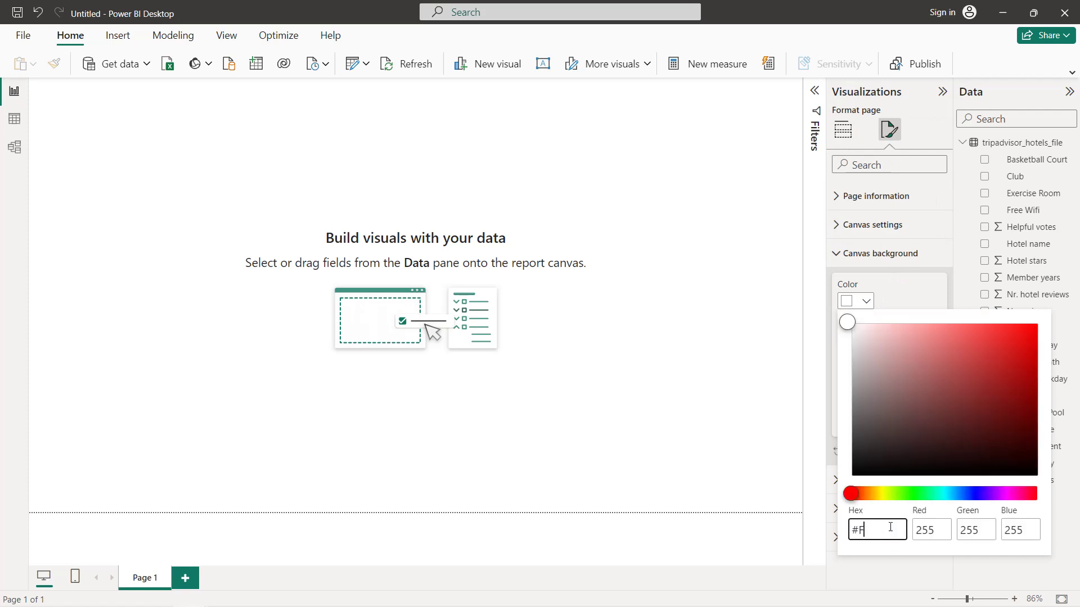
pyautogui.write('01e2a0')
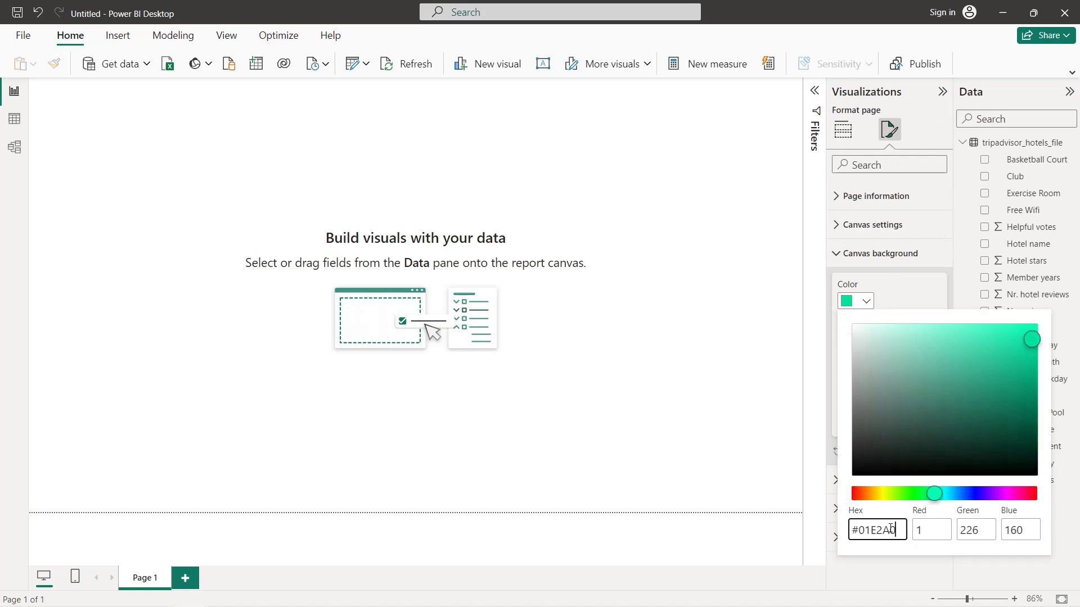
pyautogui.click(910, 574)
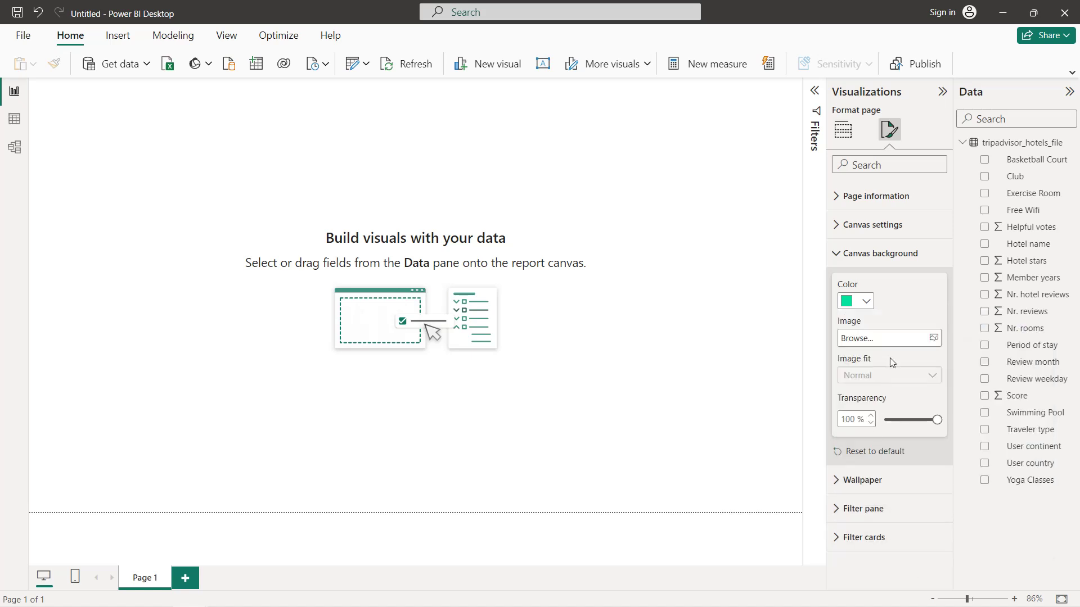
pyautogui.click(878, 422)
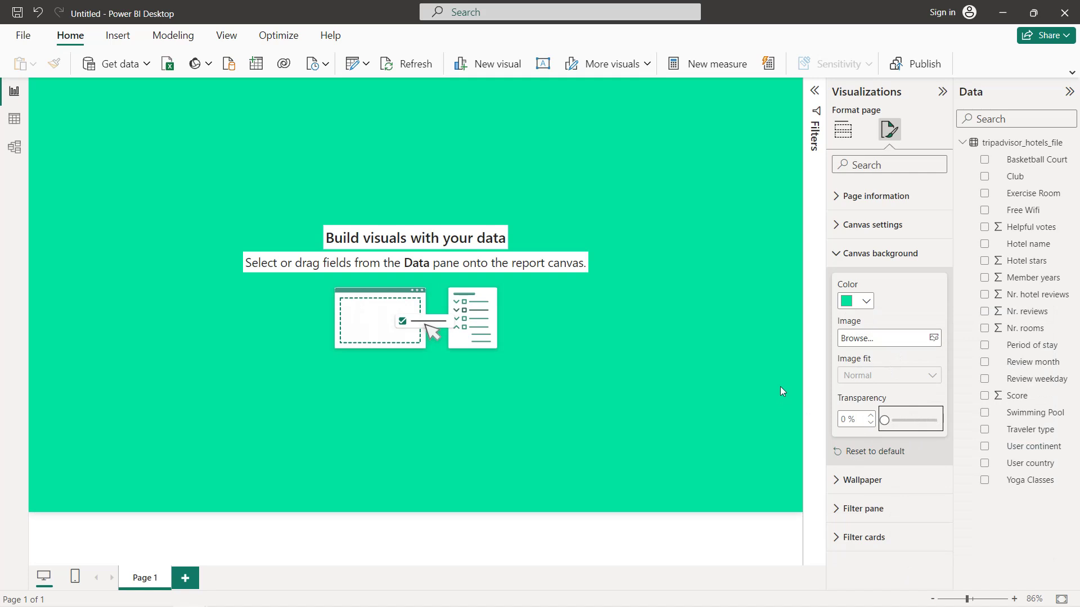
# Step: Collapse the Visualizations pane and open the data in Power Query Editor
pyautogui.click(942, 91)
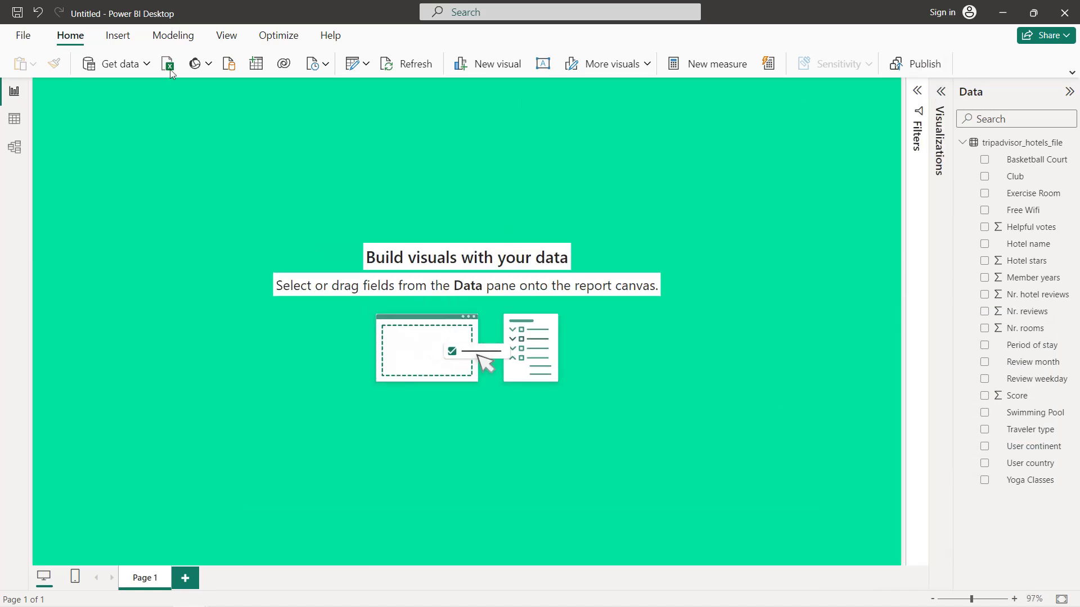
pyautogui.click(114, 40)
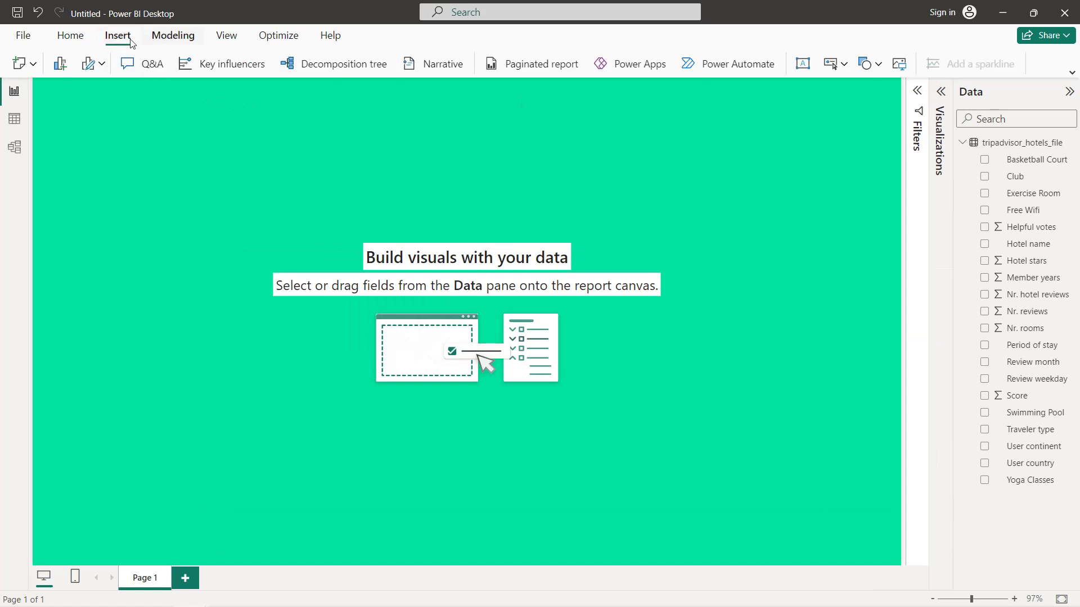
pyautogui.click(70, 36)
pyautogui.click(363, 65)
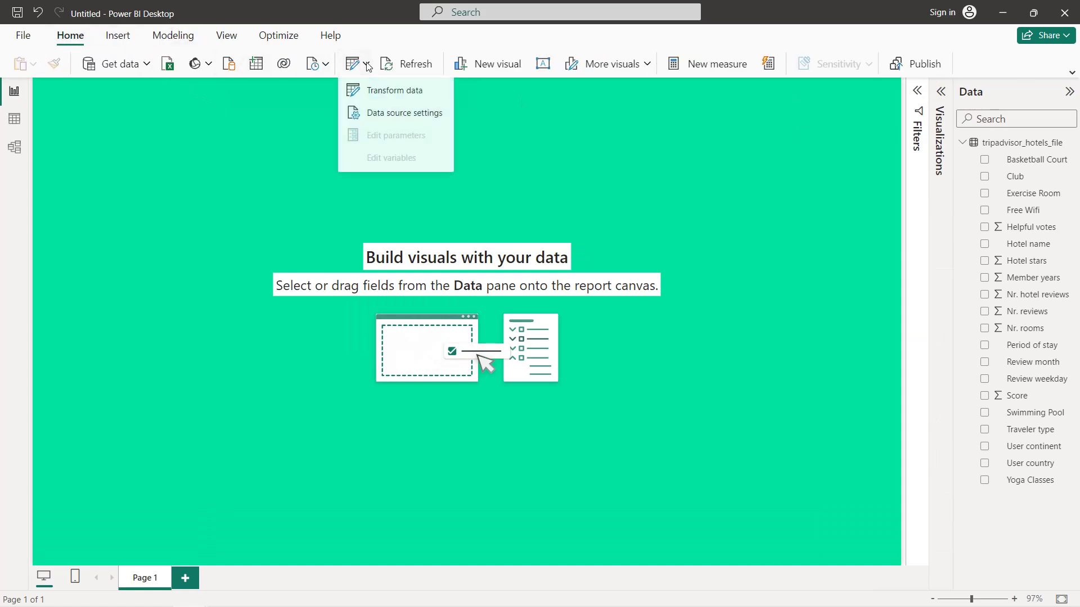
pyautogui.click(366, 91)
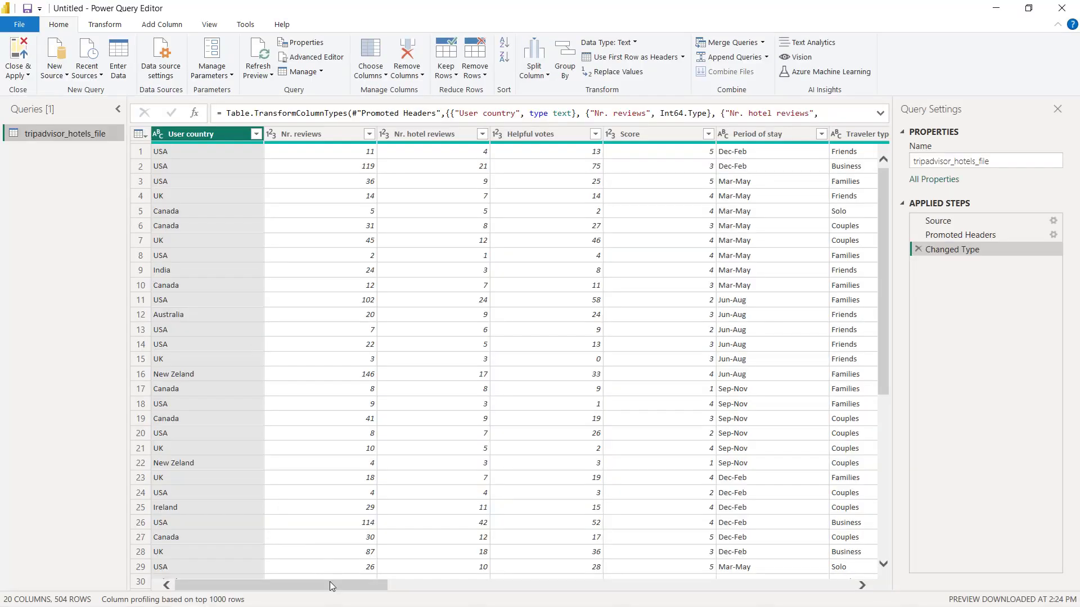
# Step: Change the Hotel stars column to Decimal Number, replacing the current type conversion
pyautogui.moveTo(330, 582); pyautogui.dragTo(742, 592)
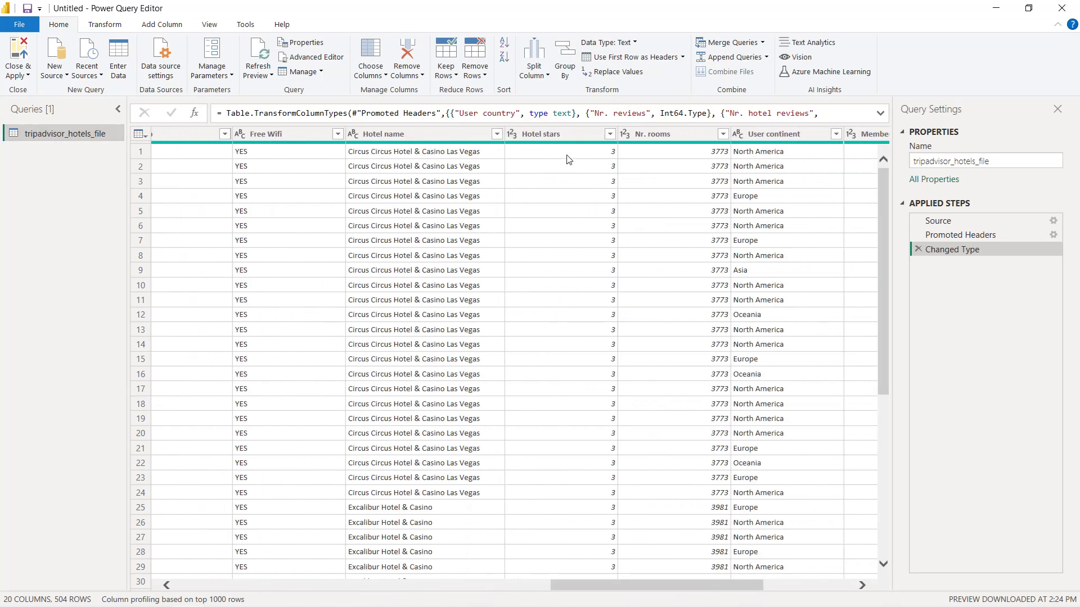
pyautogui.click(565, 138)
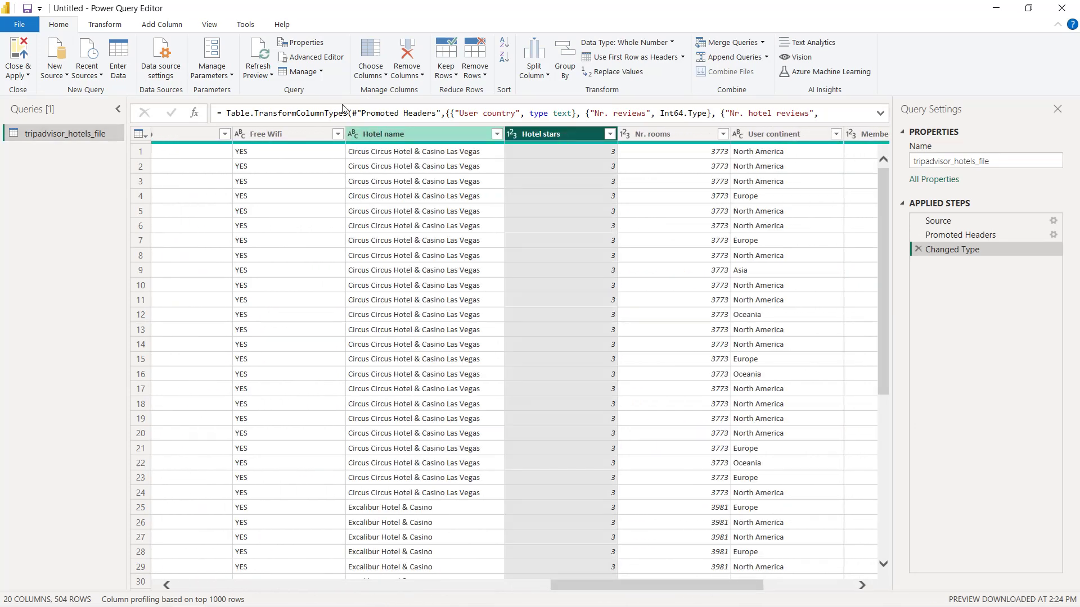
pyautogui.click(105, 24)
pyautogui.click(241, 43)
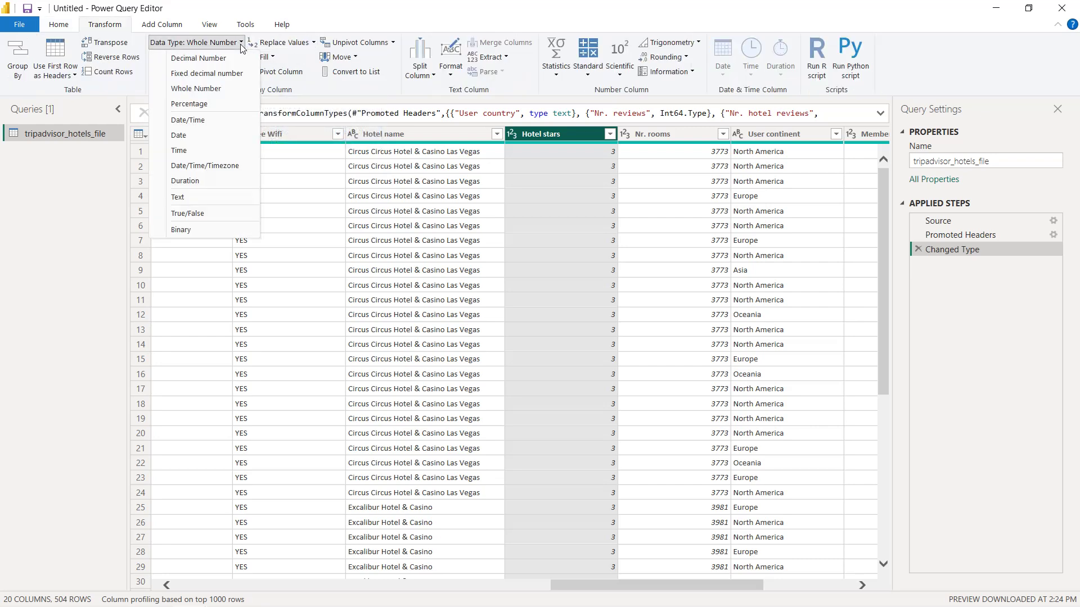
pyautogui.click(217, 63)
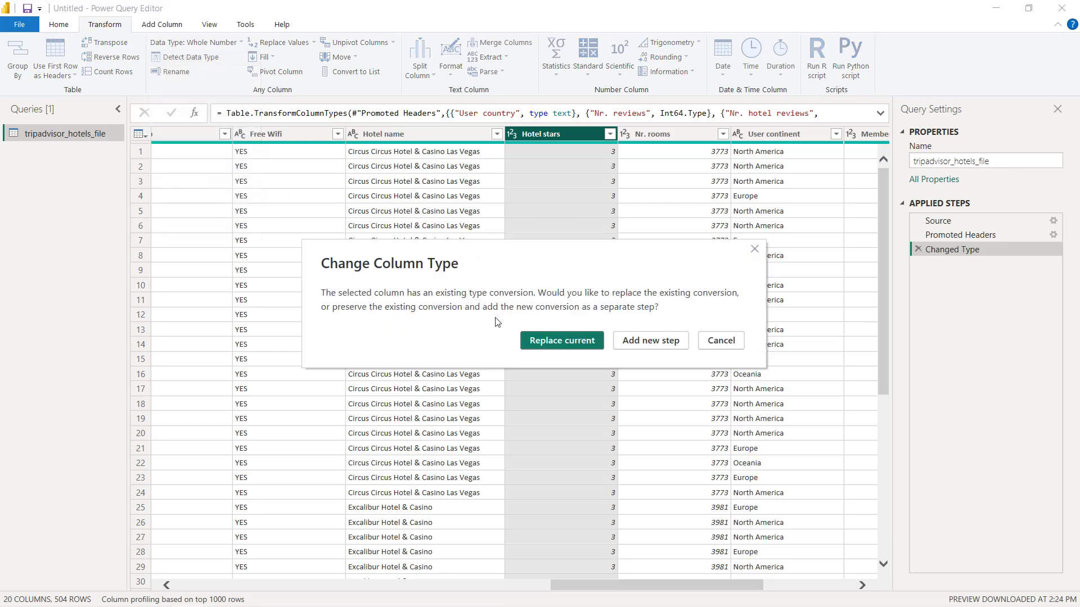
pyautogui.click(550, 337)
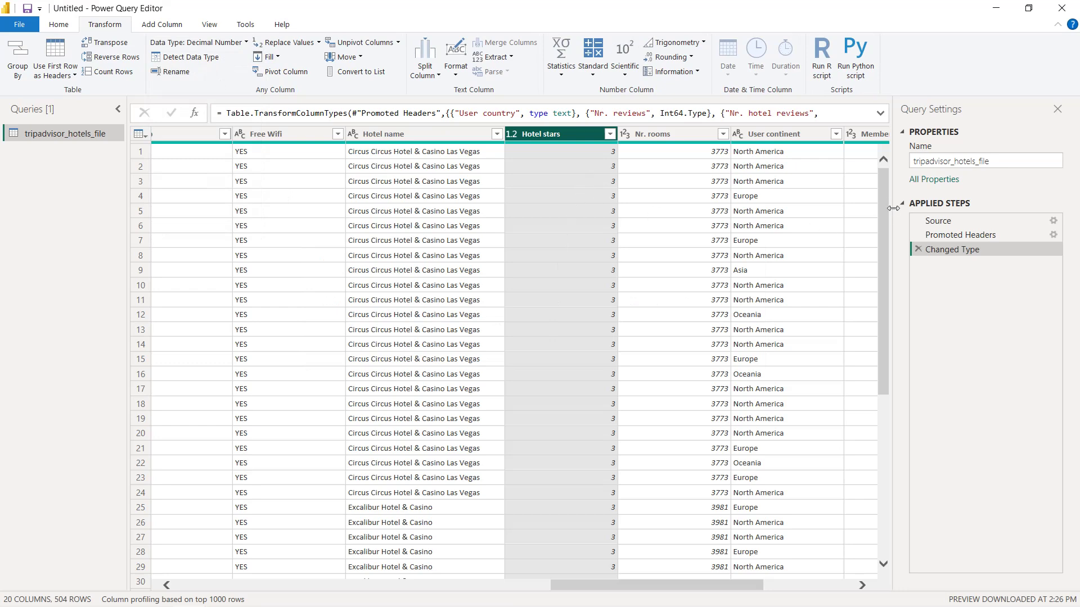
# Step: Scroll through the rows to check the Hotel stars values
pyautogui.moveTo(885, 196); pyautogui.dragTo(881, 411)
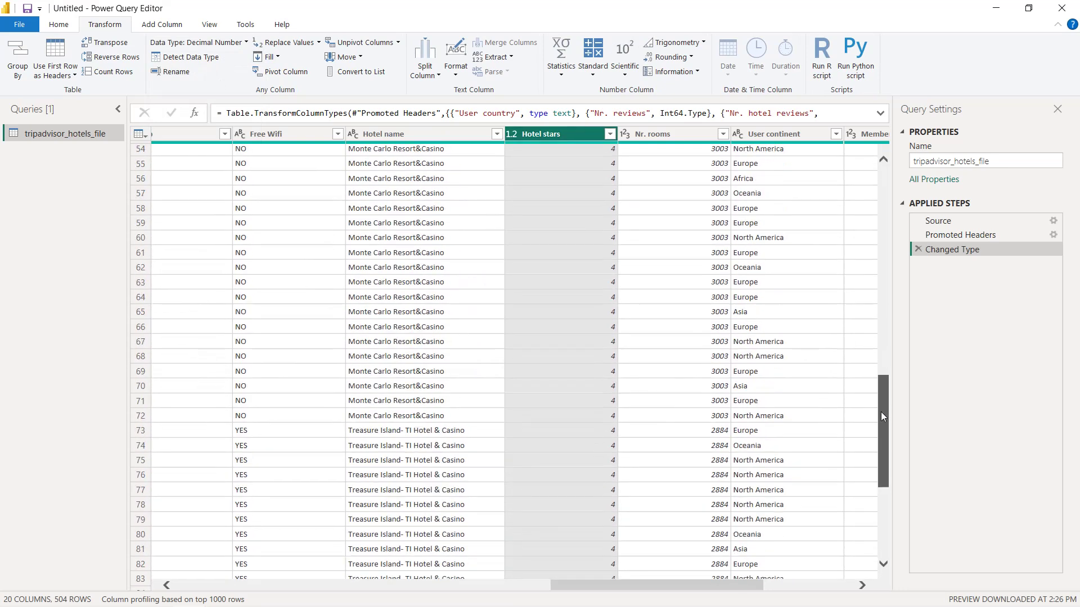
pyautogui.scroll(-20, 738, 361)
pyautogui.scroll(-20, 738, 362)
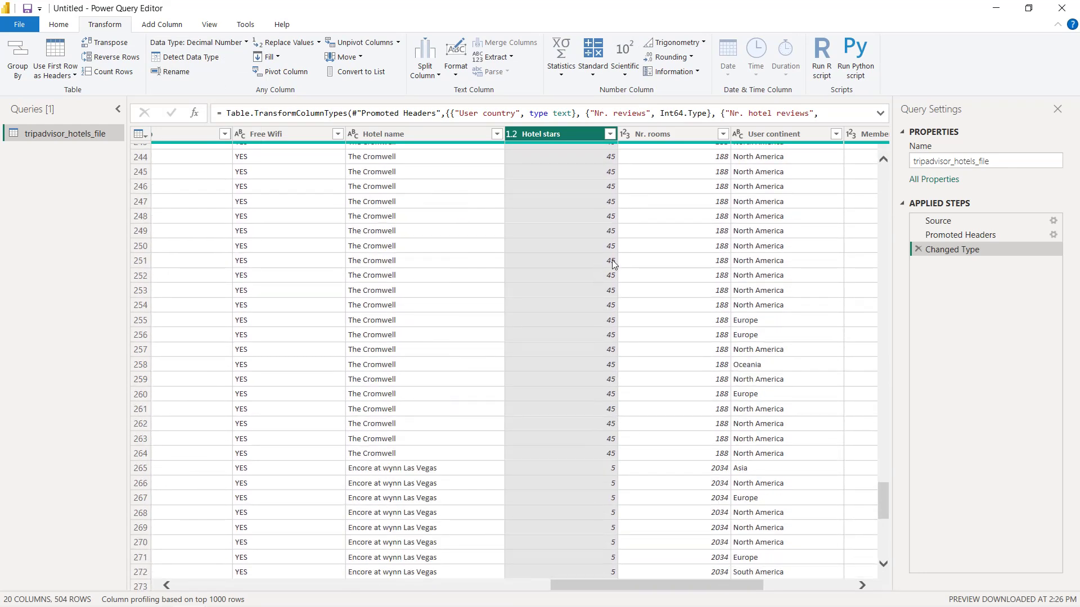
pyautogui.scroll(-9, 614, 264)
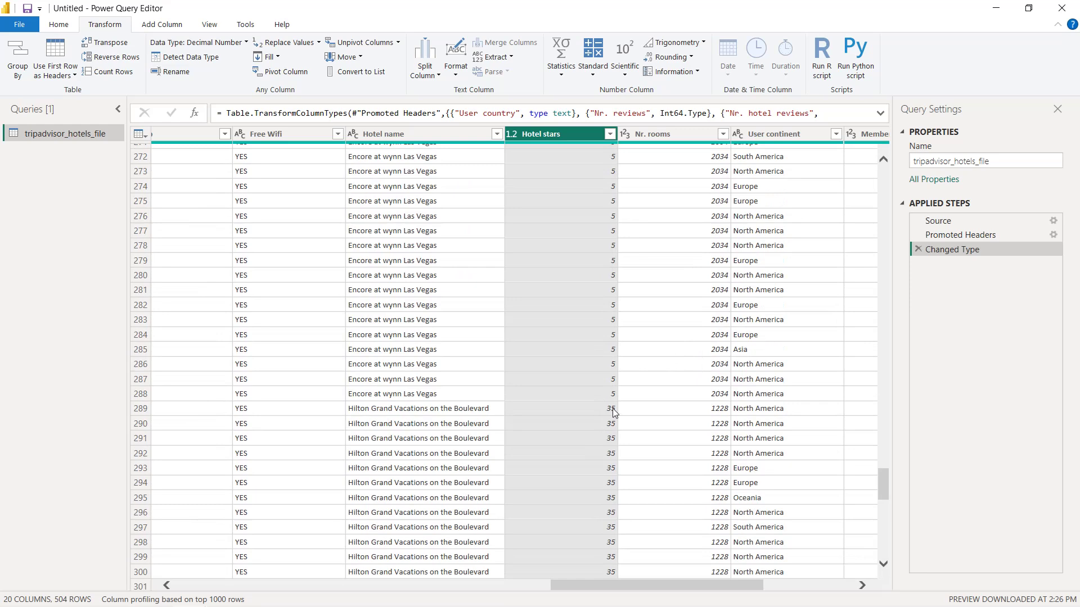
pyautogui.scroll(20, 614, 394)
pyautogui.scroll(20, 613, 365)
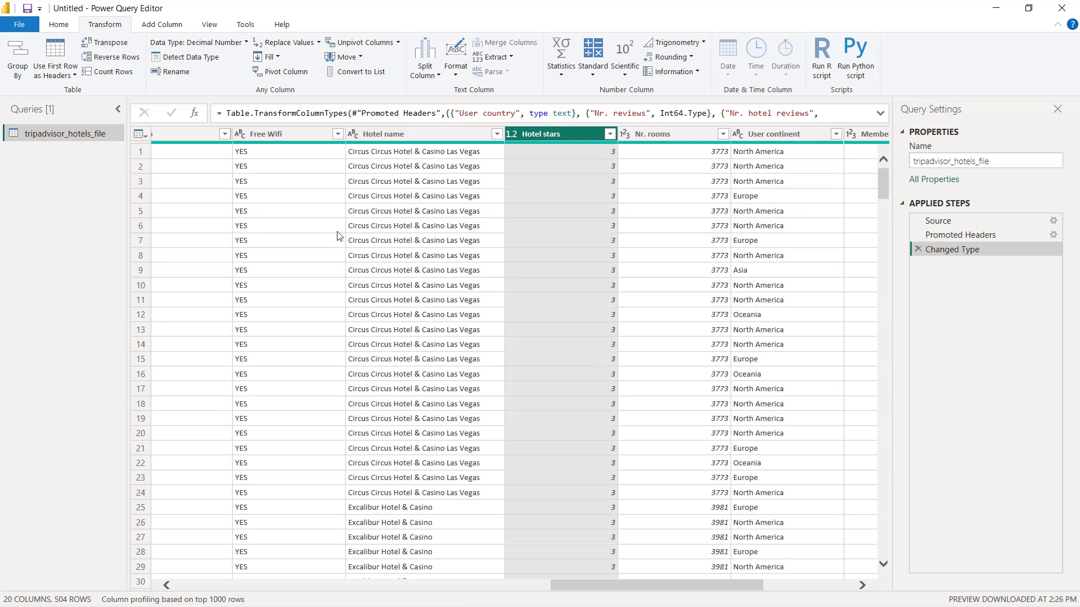
# Step: In Hotel stars, replace 35 with 3.5 and 45 with 4.5
pyautogui.click(318, 42)
pyautogui.click(309, 59)
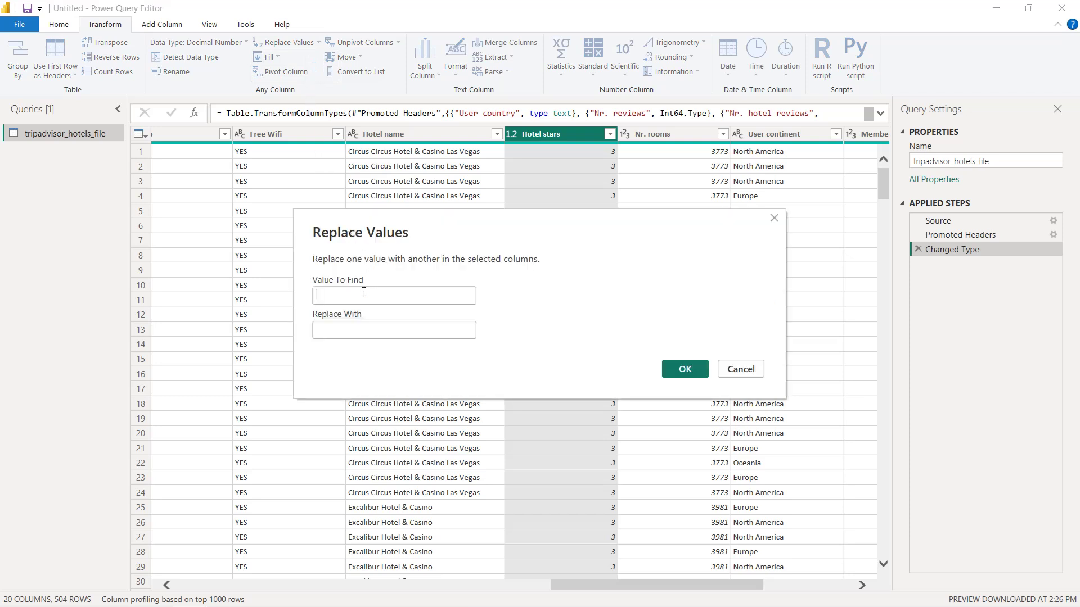
pyautogui.write('35')
pyautogui.click(361, 328)
pyautogui.write('3.5')
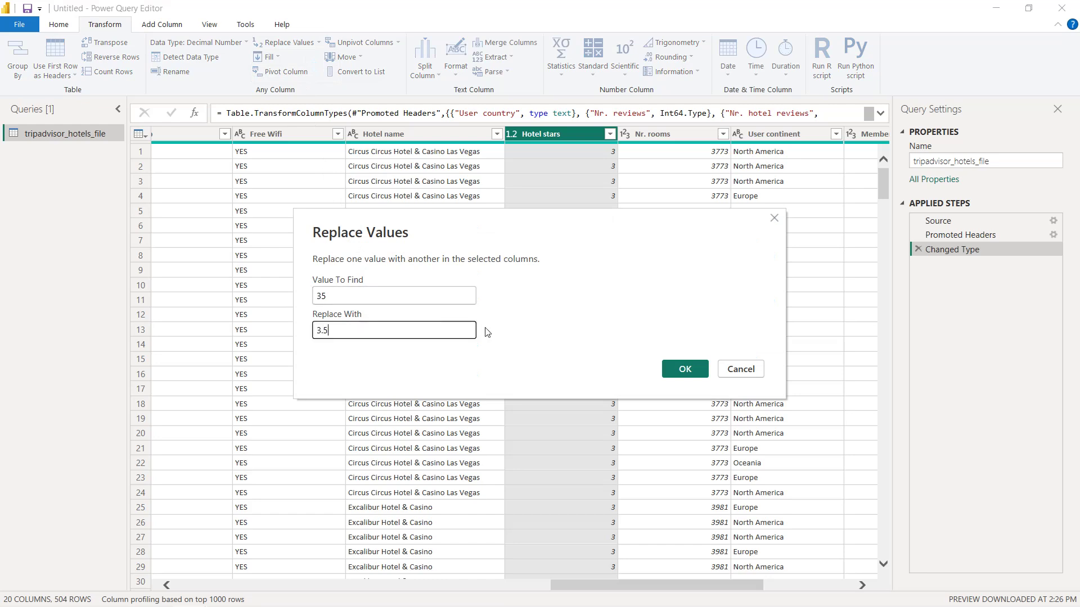
pyautogui.click(686, 368)
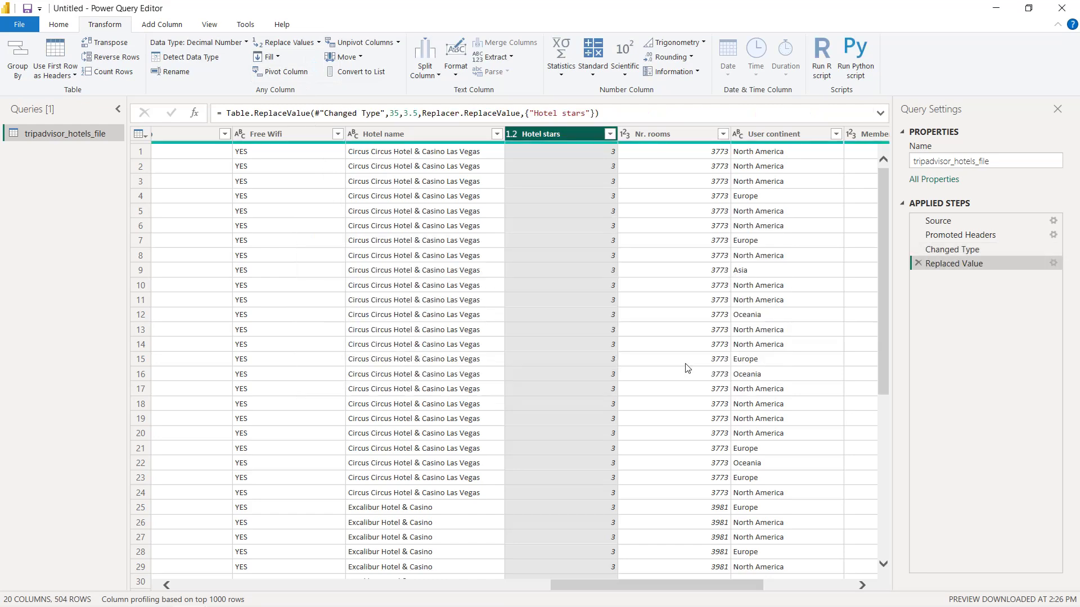
pyautogui.click(318, 42)
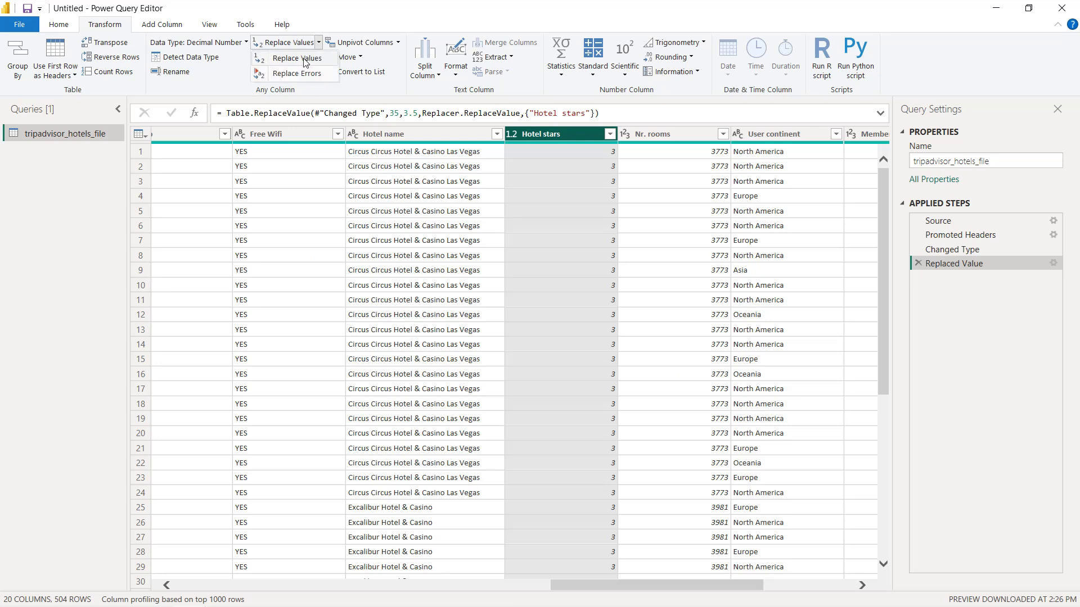
pyautogui.click(304, 58)
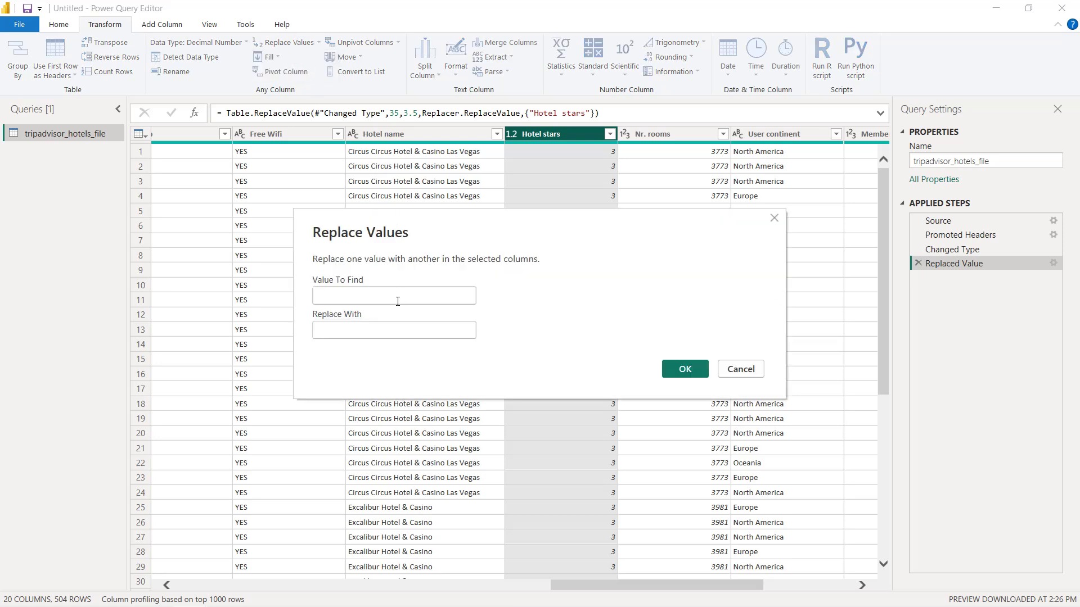
pyautogui.write('45')
pyautogui.click(384, 331)
pyautogui.write('4.5')
pyautogui.click(682, 369)
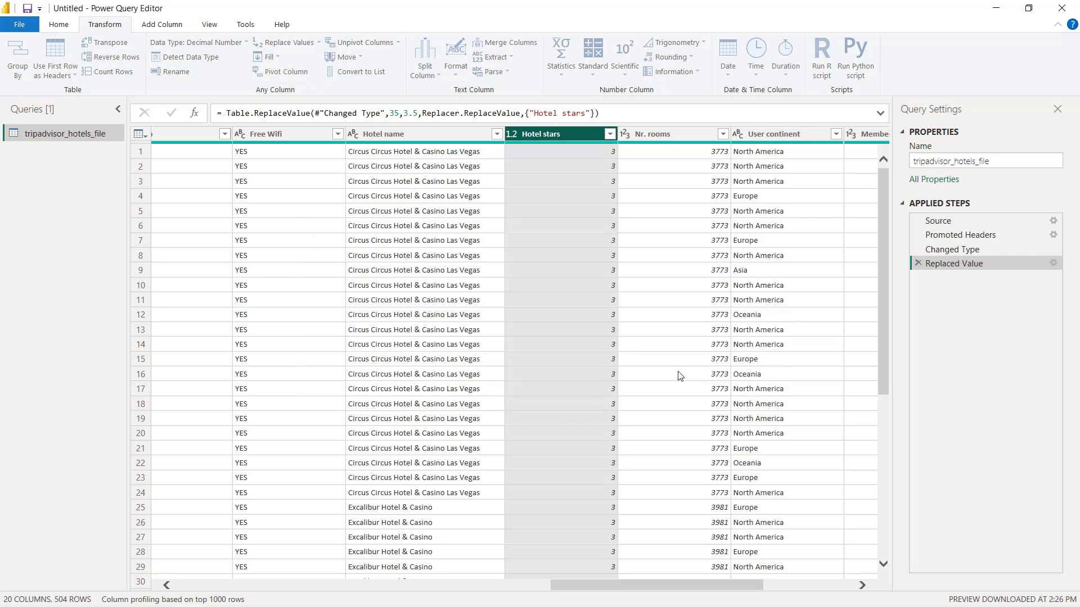
# Step: Save the project as Tripadvisor project, apply the query changes and close the editor
pyautogui.click(32, 13)
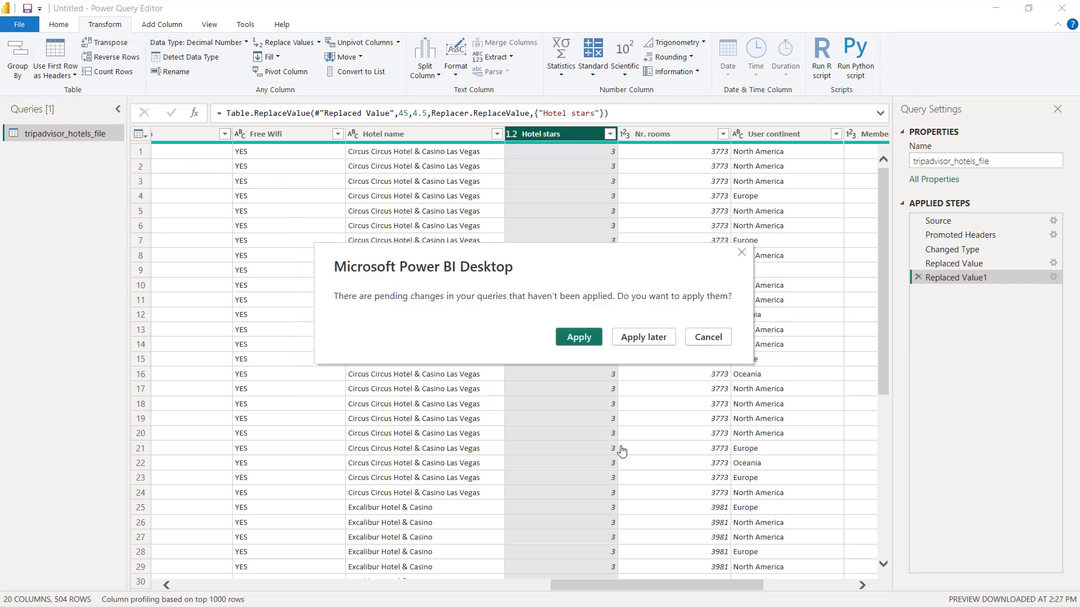
pyautogui.click(577, 339)
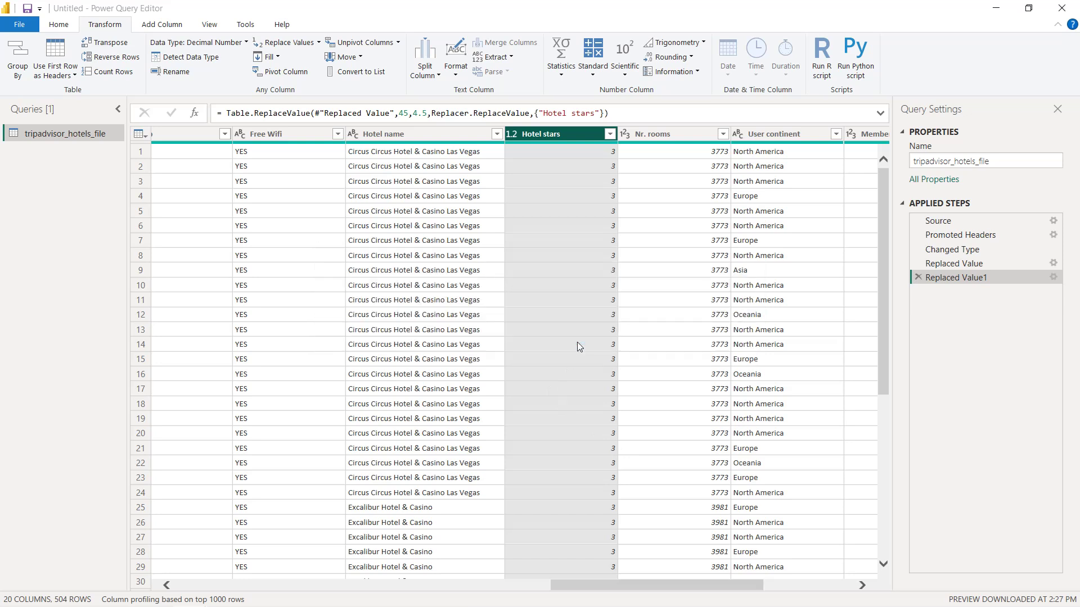
pyautogui.click(1067, 12)
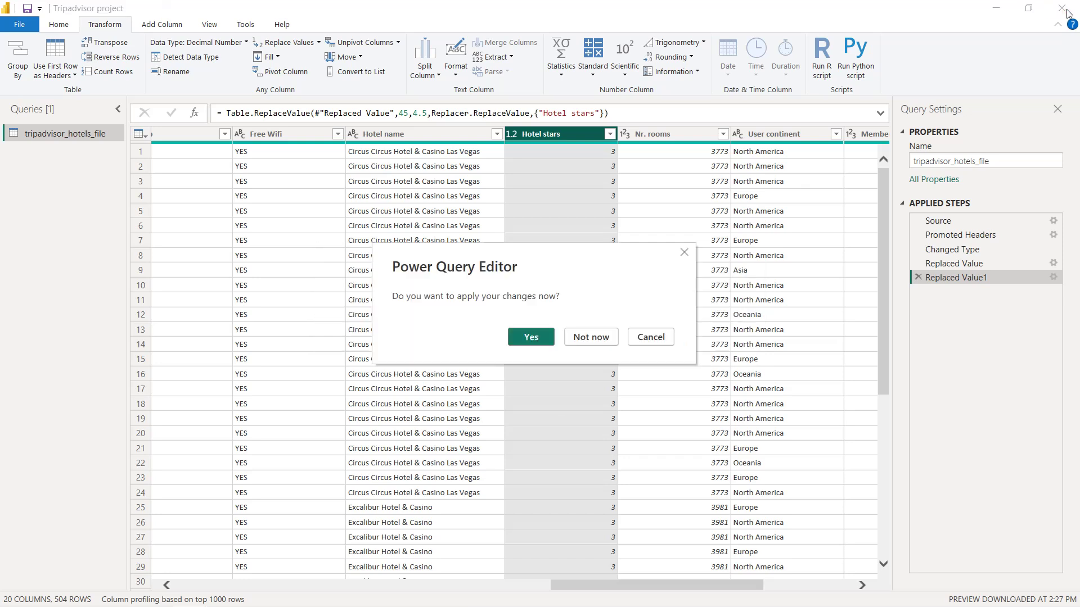
pyautogui.click(532, 340)
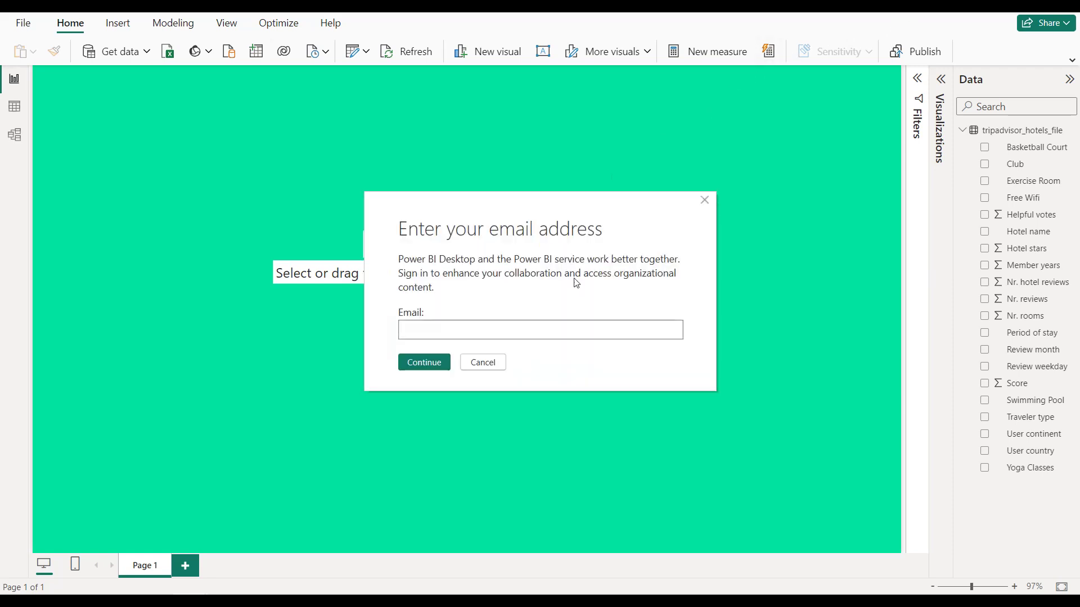
# Step: Dismiss the sign-in prompt and add the Dynamic Radial Bar visual found by searching 'radial'
pyautogui.click(704, 200)
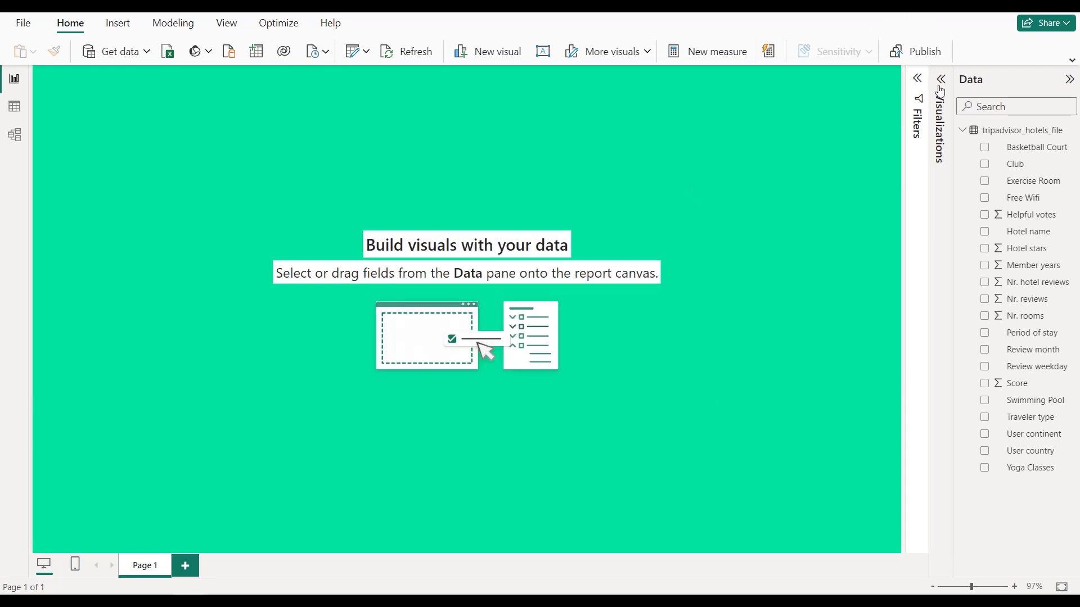
pyautogui.click(942, 83)
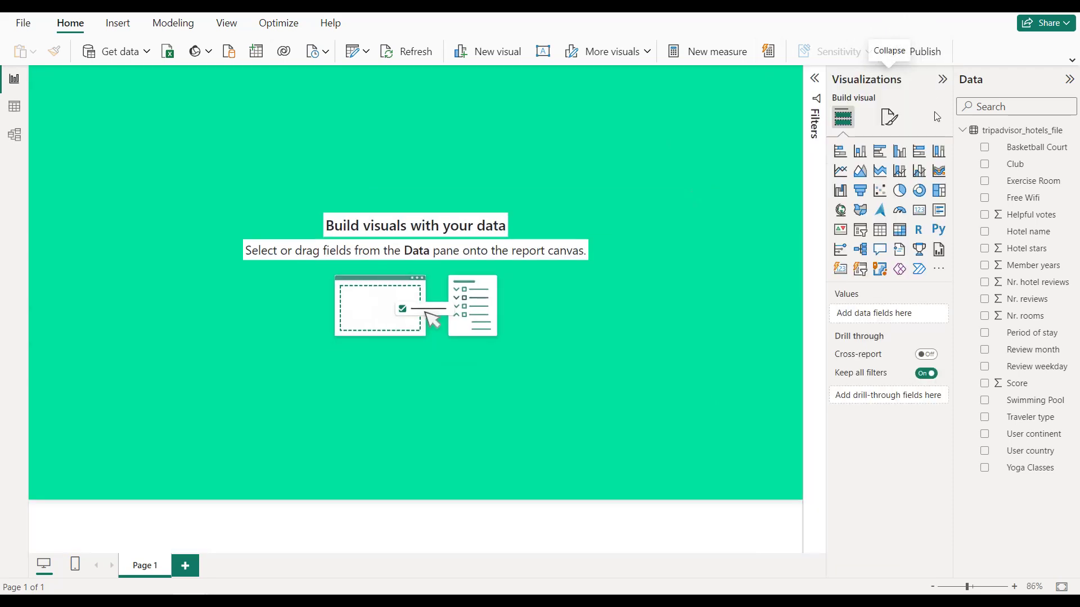
pyautogui.click(939, 269)
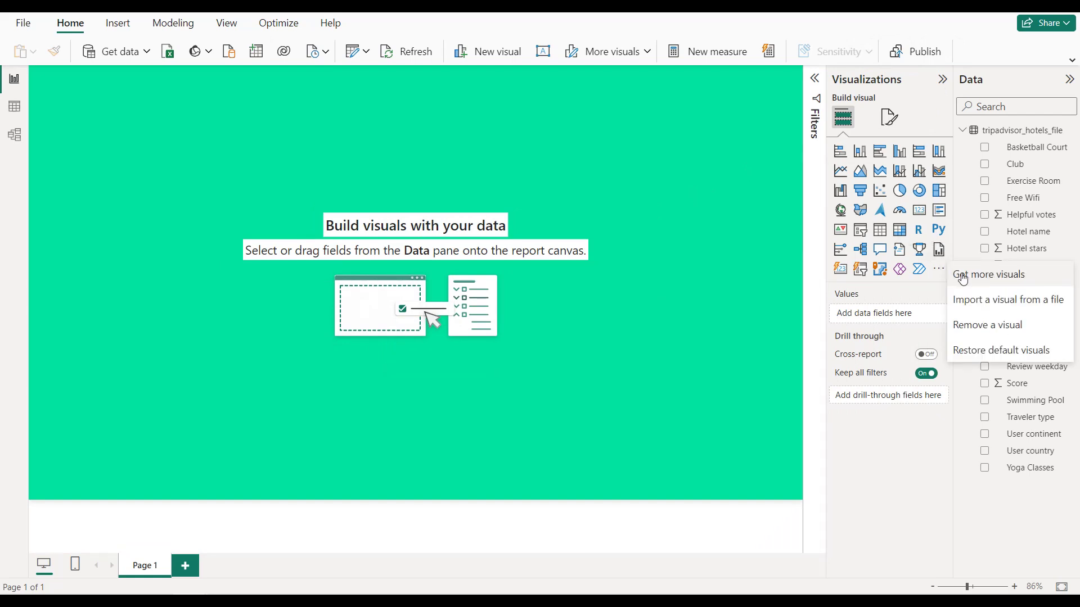
pyautogui.click(960, 276)
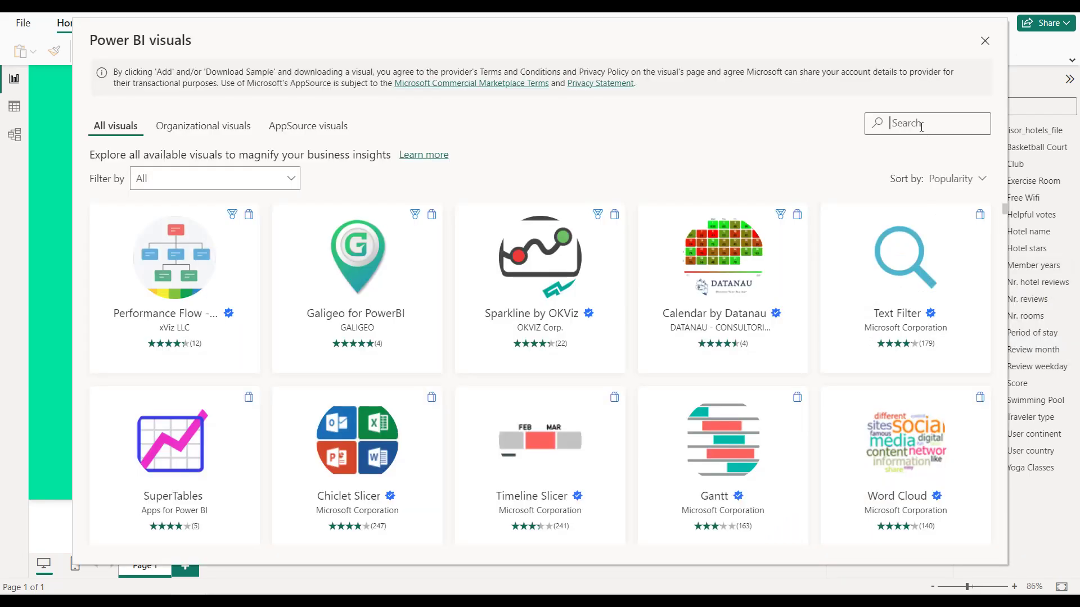
pyautogui.write('radial')
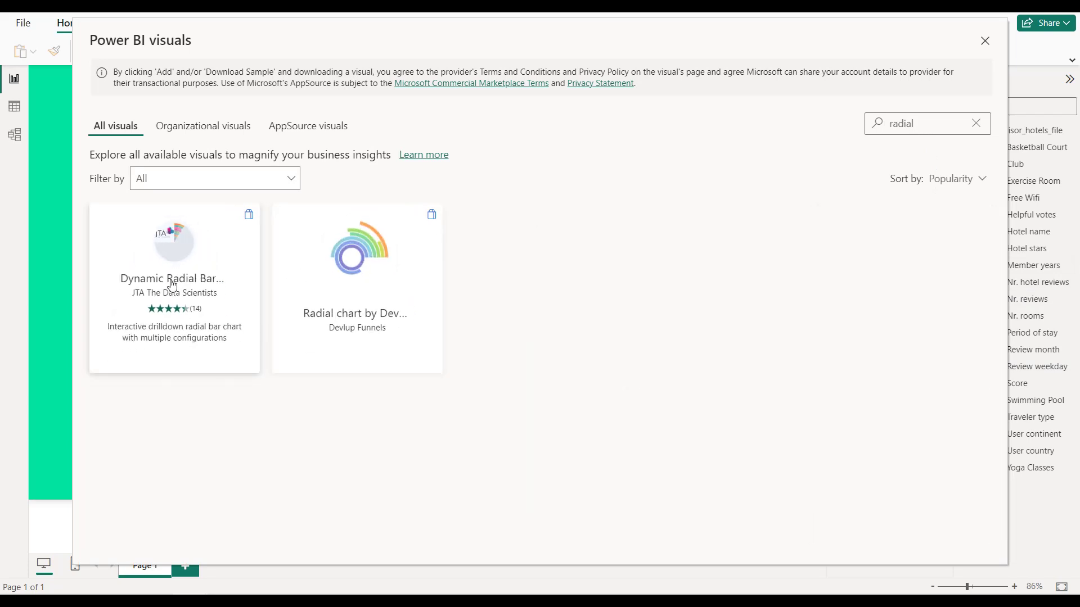
pyautogui.click(172, 285)
pyautogui.click(176, 248)
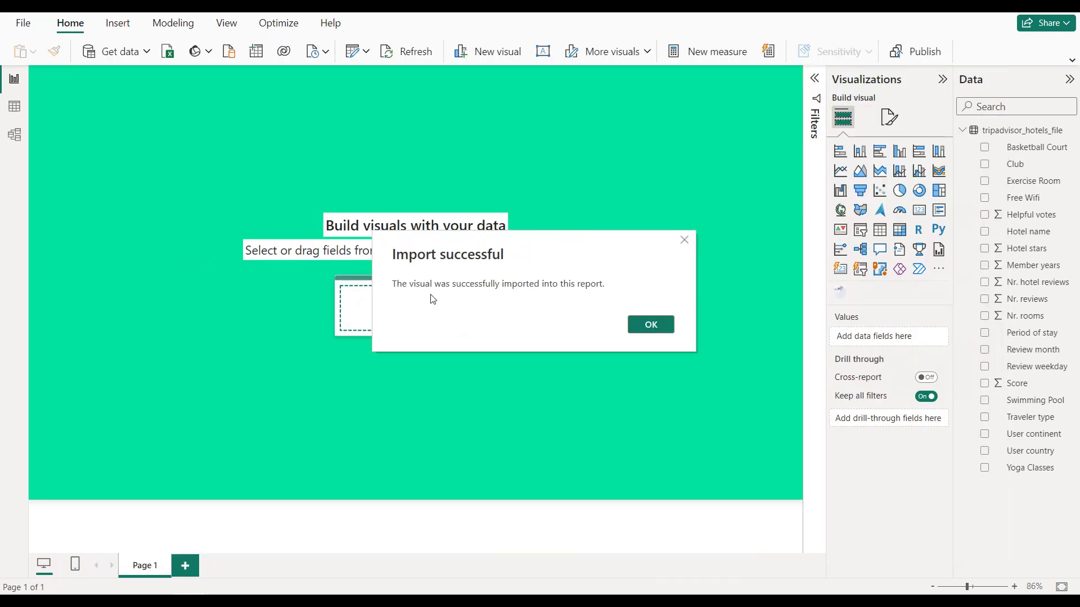
pyautogui.click(650, 327)
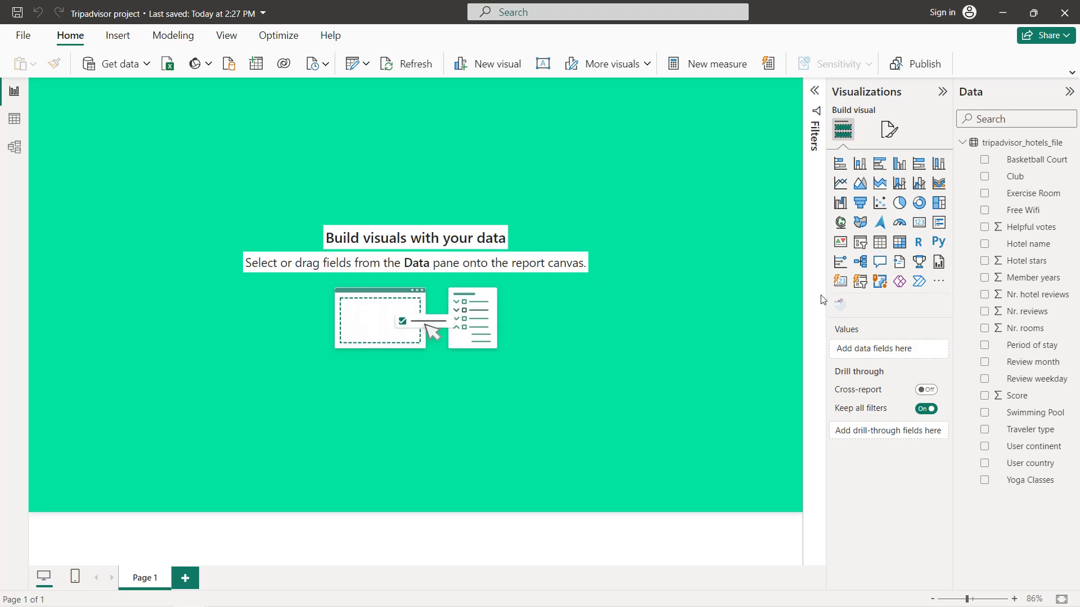
# Step: Add a Dynamic Radial Bar chart grouped by User continent, measuring Count of User continent
pyautogui.click(839, 307)
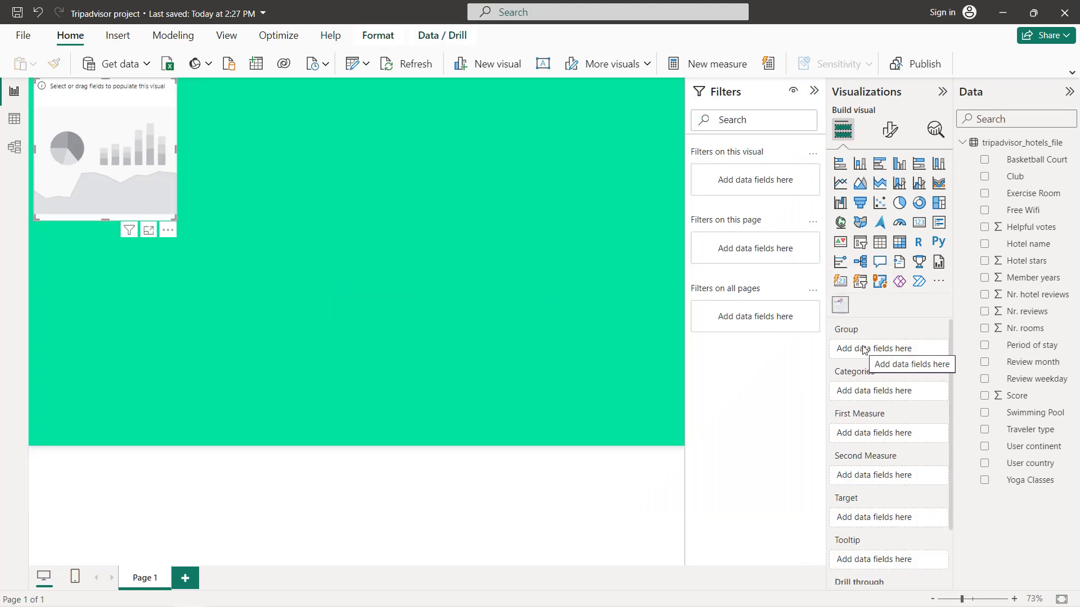
pyautogui.click(985, 447)
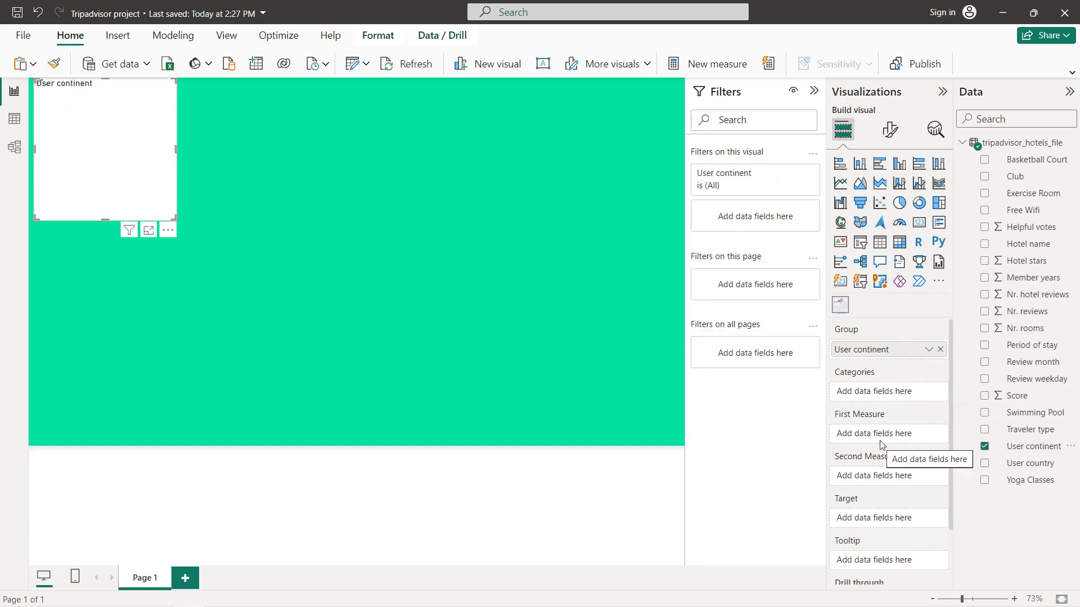
pyautogui.moveTo(1002, 446); pyautogui.dragTo(896, 440)
pyautogui.click(928, 434)
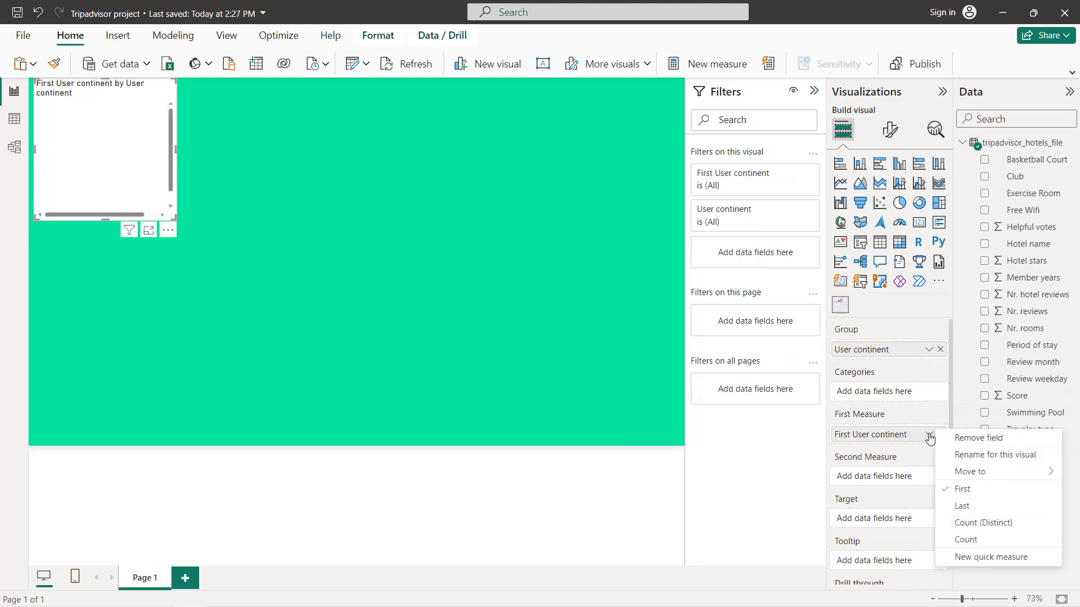
pyautogui.click(965, 541)
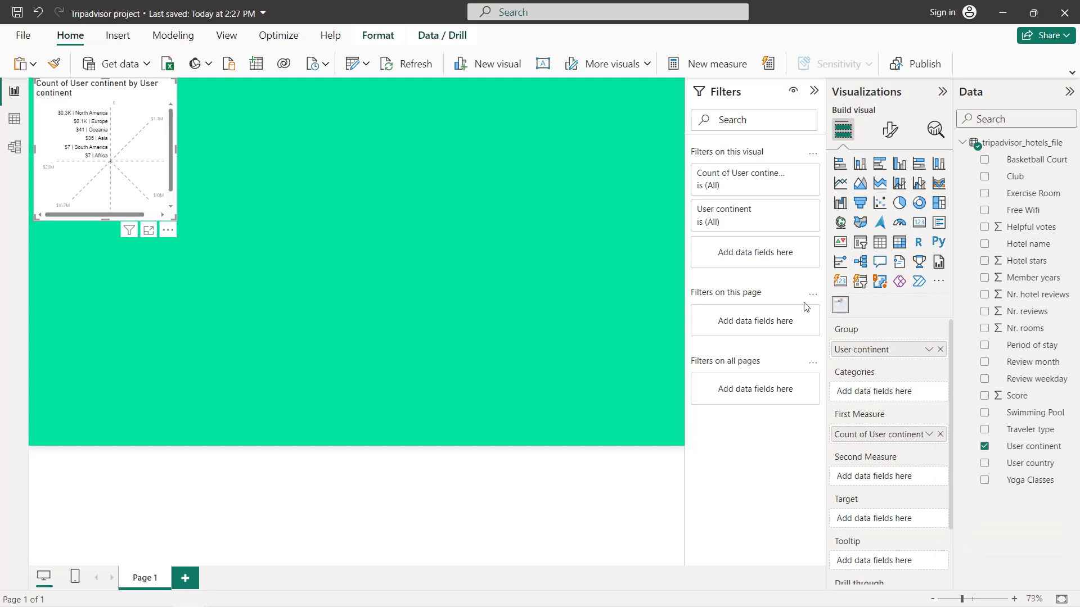
# Step: Set the radial chart's background to the same green as the canvas
pyautogui.click(890, 129)
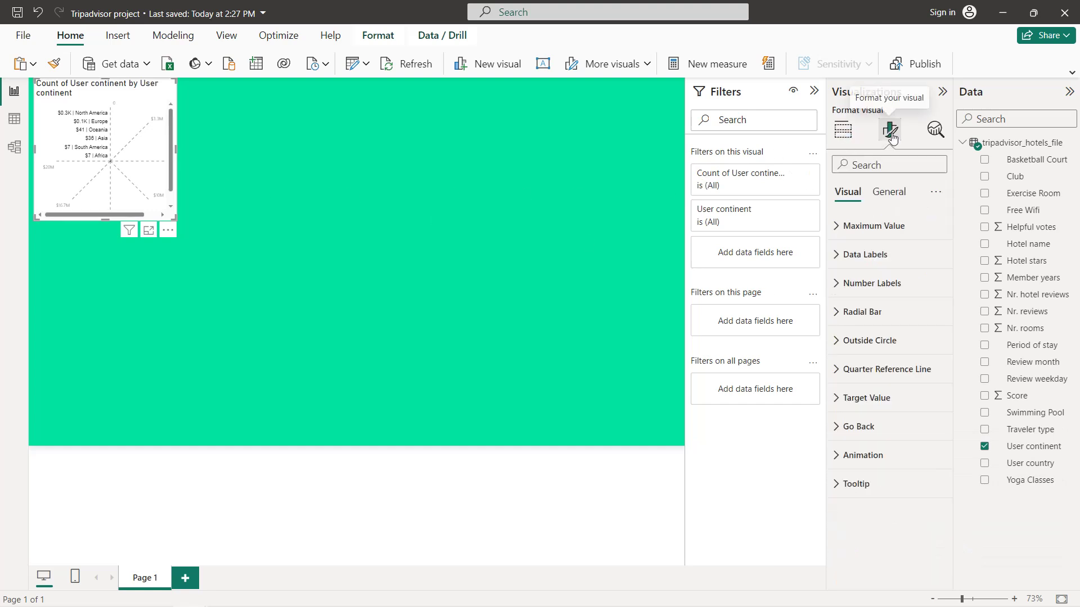
pyautogui.click(897, 197)
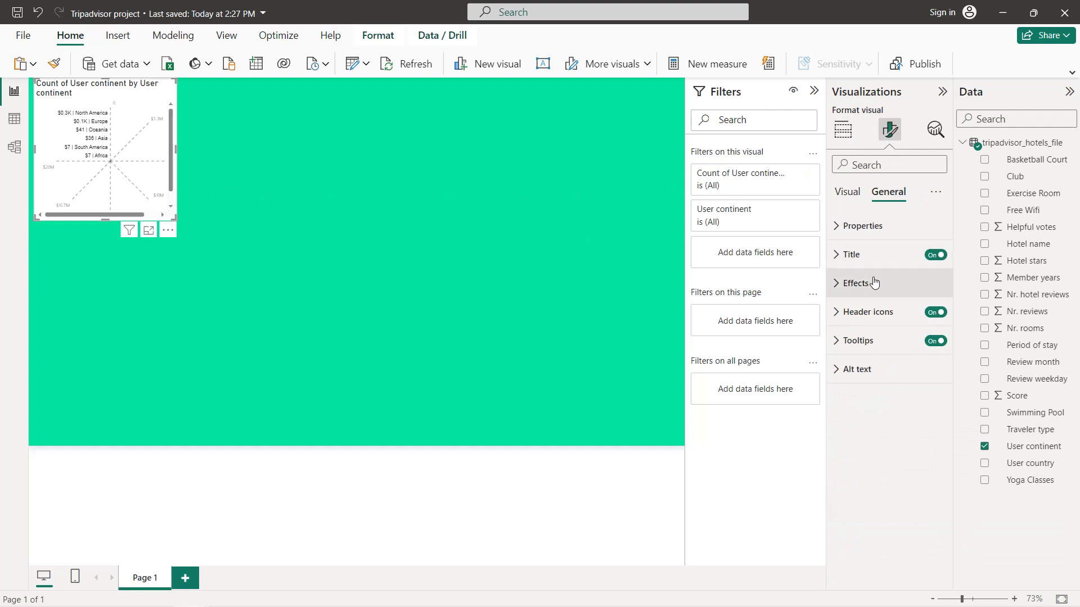
pyautogui.click(857, 282)
pyautogui.click(863, 353)
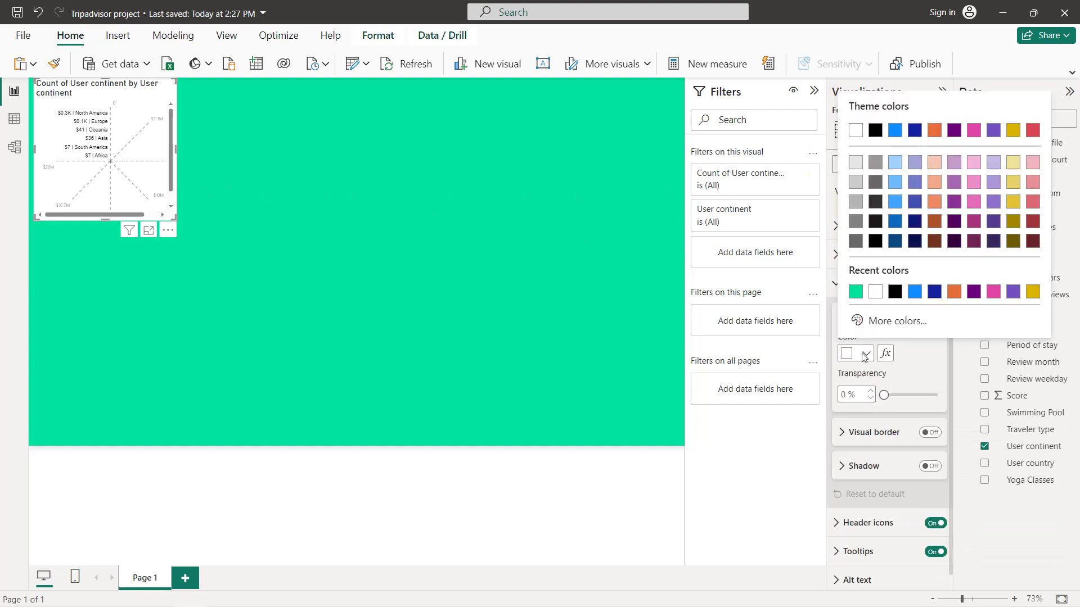
pyautogui.click(856, 290)
# Step: Turn on a black visual border with 20 px rounded corners
pyautogui.click(930, 431)
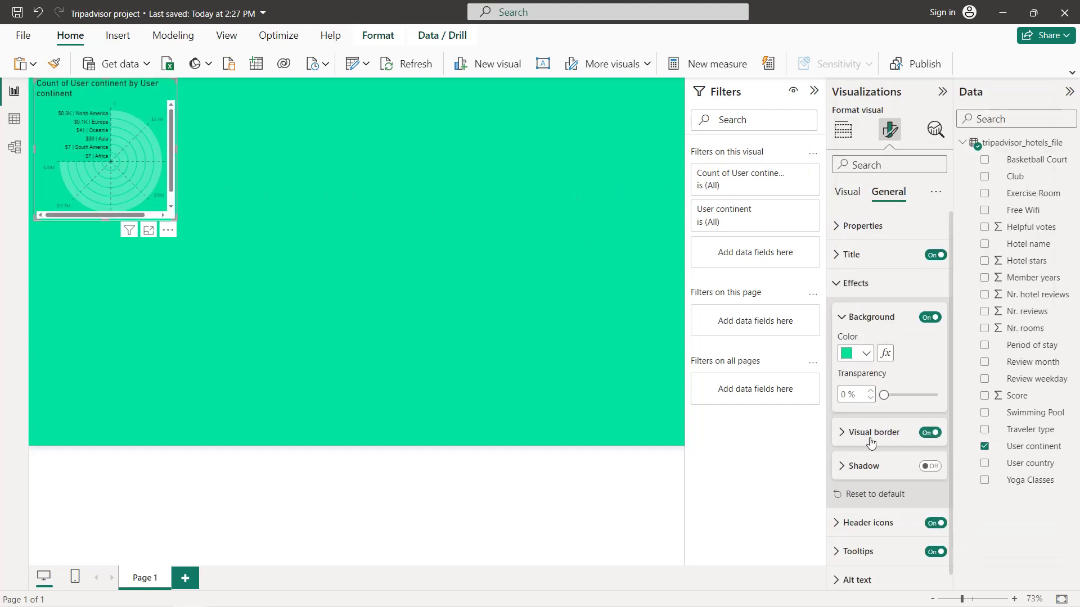
pyautogui.click(874, 432)
pyautogui.scroll(-2, 869, 394)
pyautogui.click(864, 379)
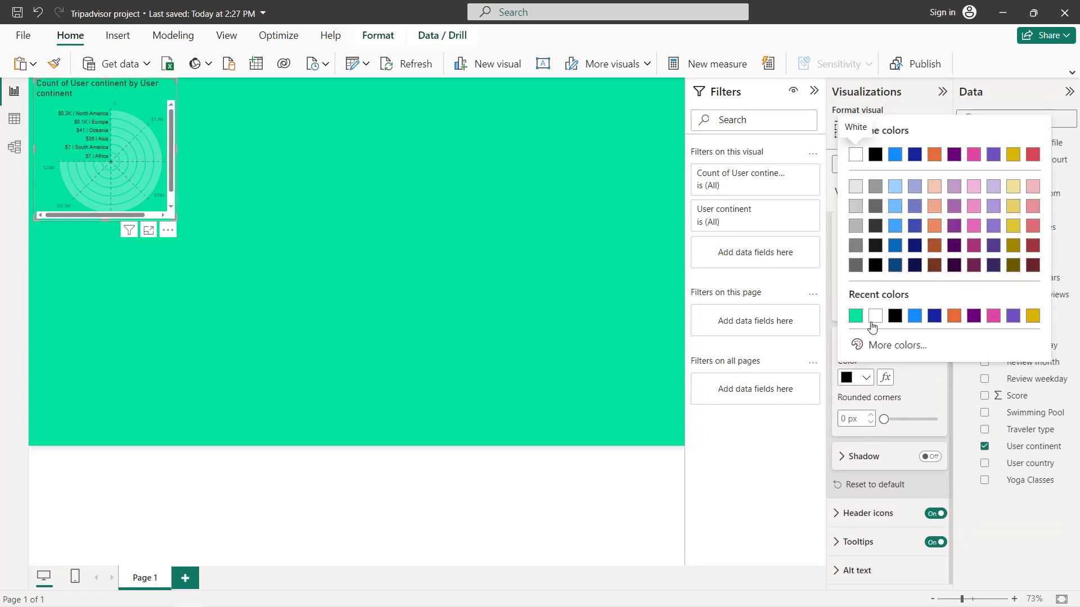
pyautogui.click(896, 316)
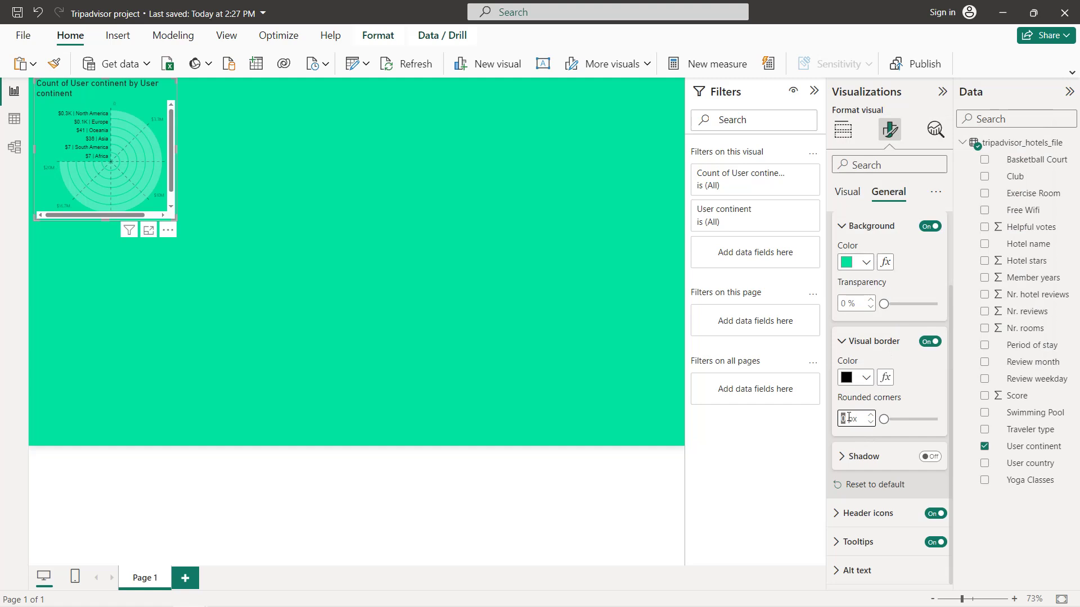
pyautogui.write('20')
pyautogui.press('Return')
pyautogui.scroll(3, 917, 375)
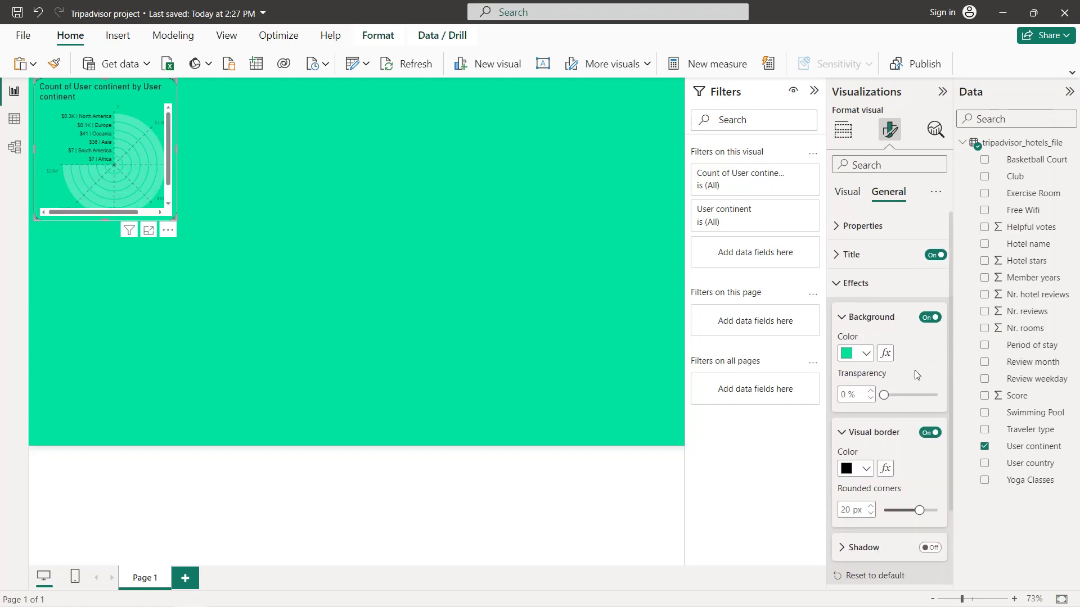
# Step: Title the chart 'Total users by continent' in bold, centred text, and enlarge it on the canvas
pyautogui.click(880, 254)
pyautogui.click(880, 324)
pyautogui.hotkey('ctrl', 'a')
pyautogui.write('T')
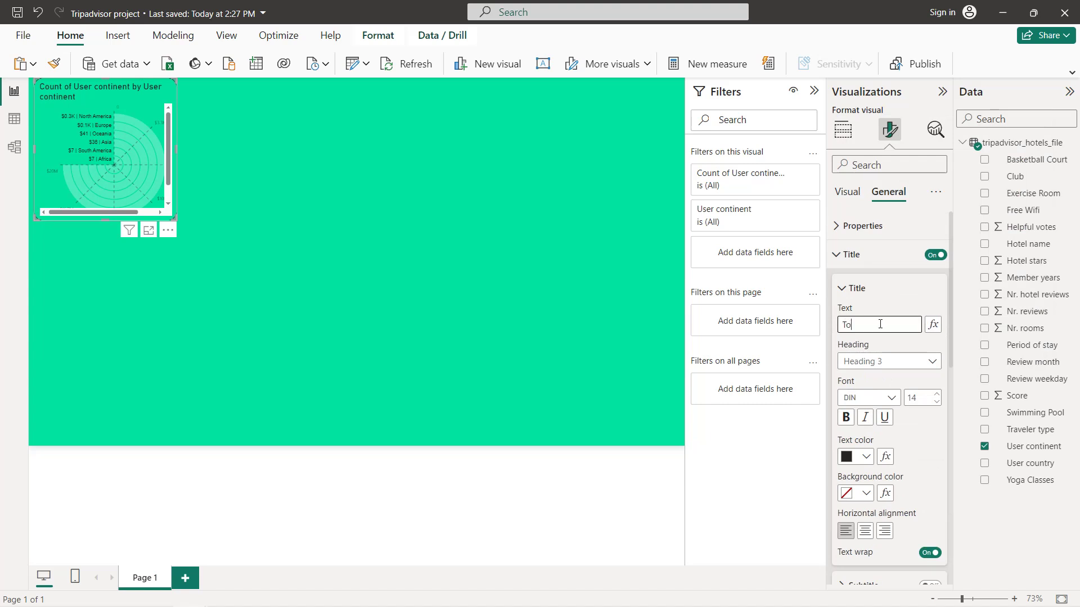
pyautogui.write('otal user')
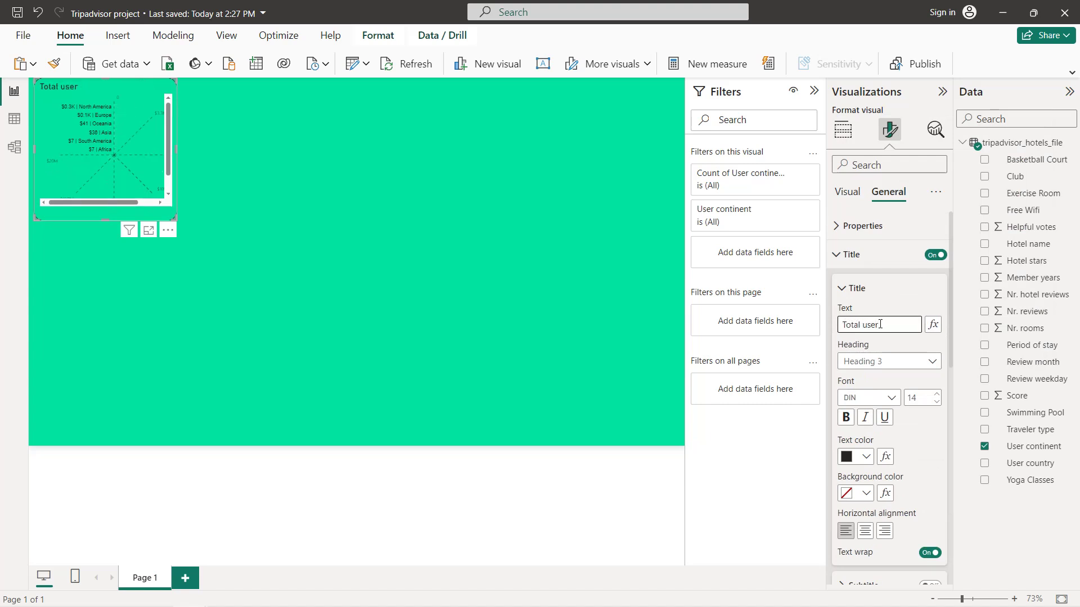
pyautogui.write('s by continent')
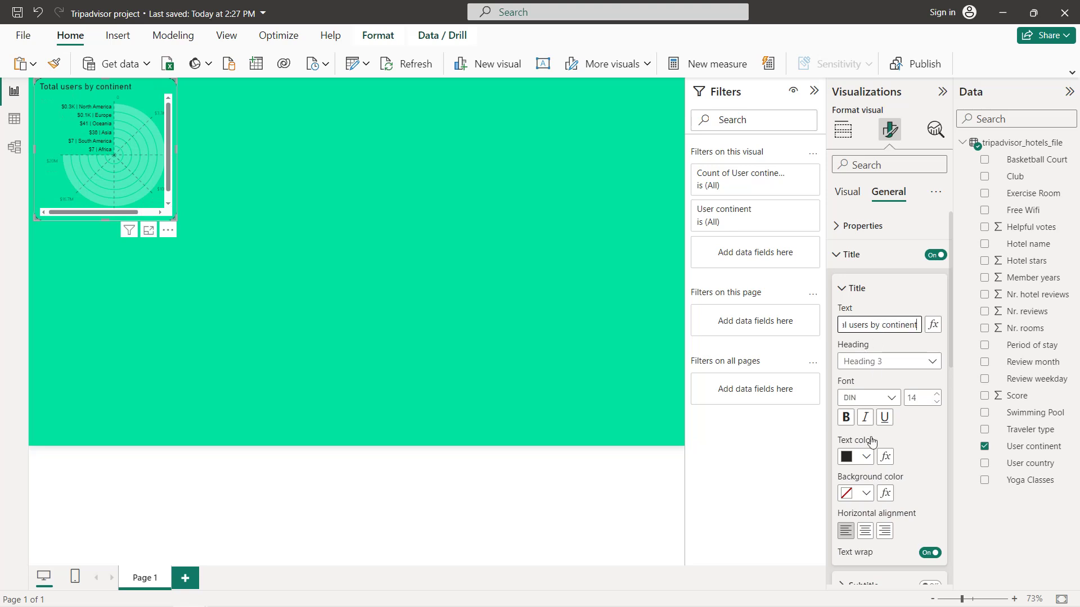
pyautogui.click(866, 457)
pyautogui.click(860, 396)
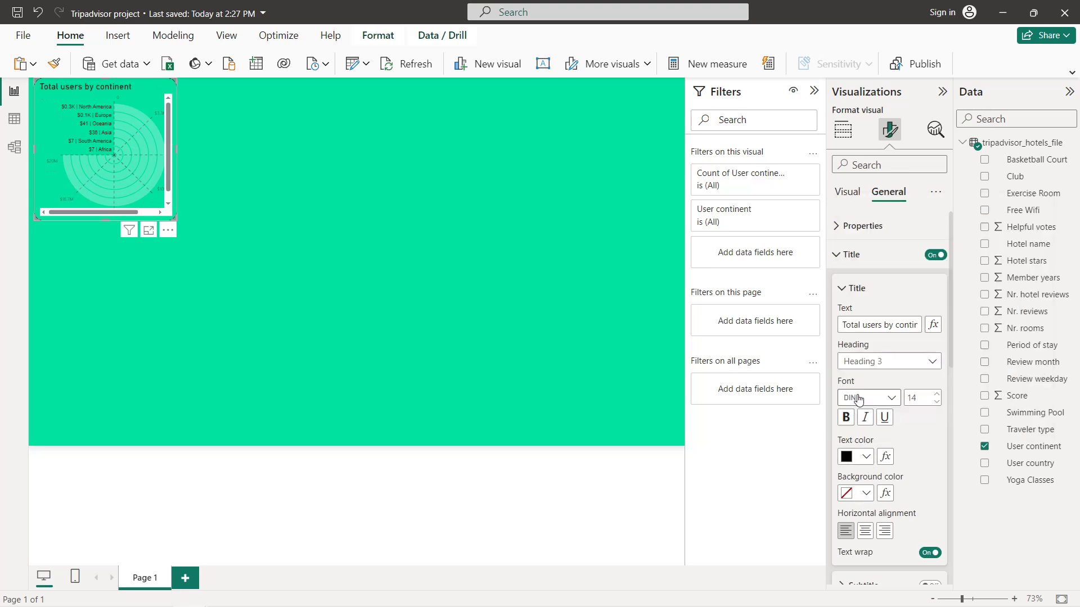
pyautogui.click(846, 418)
pyautogui.click(865, 530)
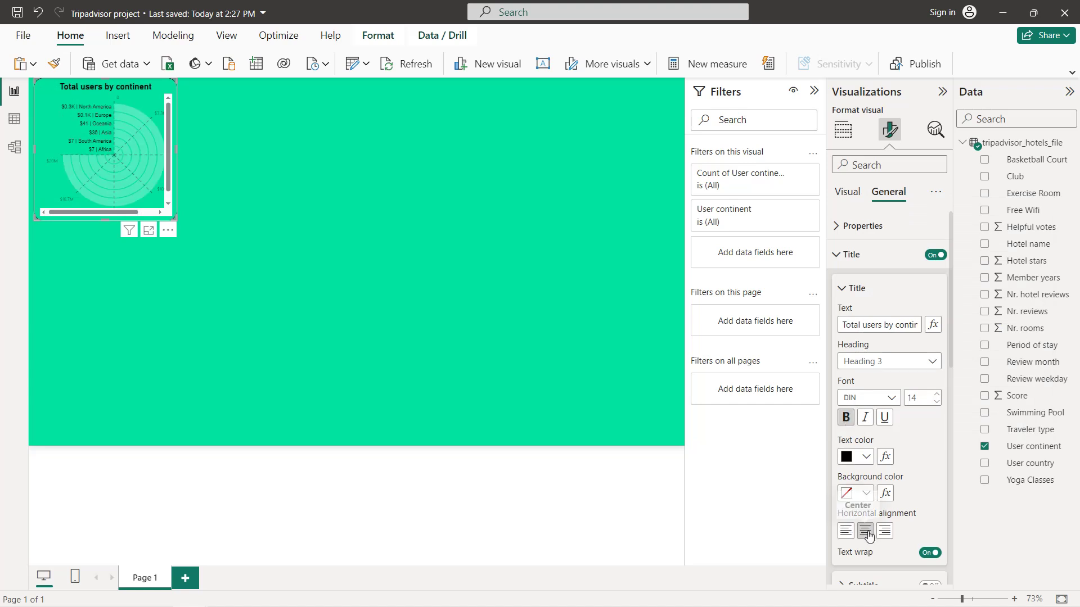
pyautogui.moveTo(176, 218); pyautogui.dragTo(240, 245)
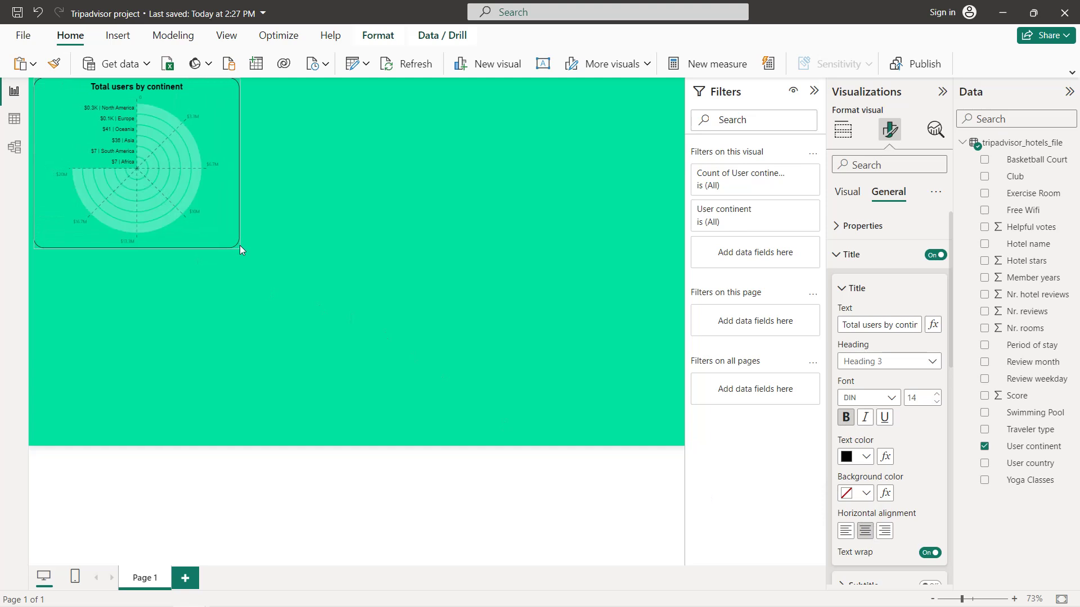
pyautogui.click(846, 192)
# Step: Cap the radial chart's maximum total at 300
pyautogui.click(873, 225)
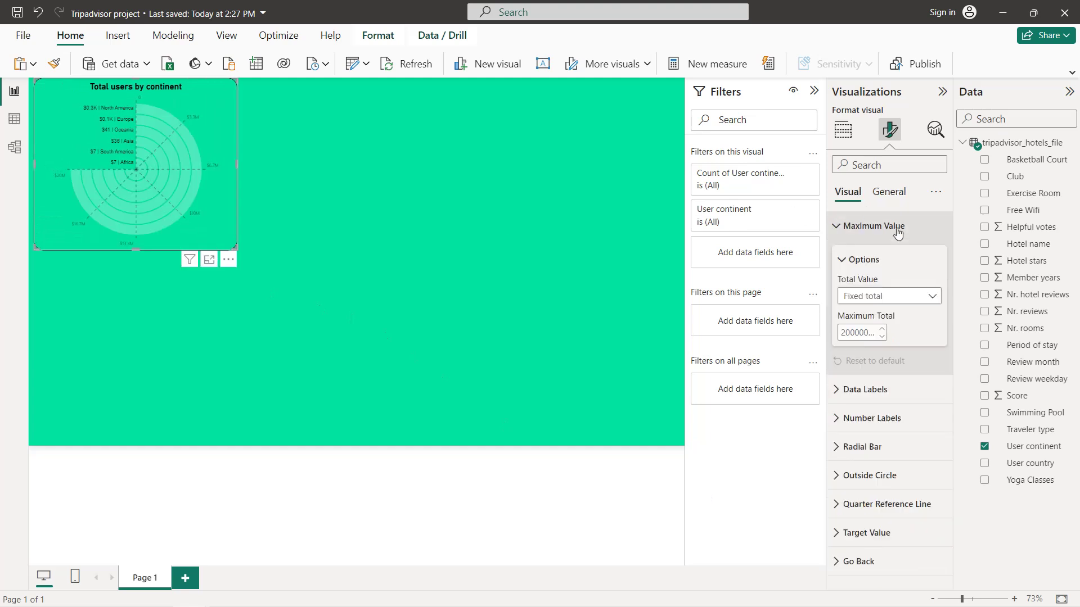
pyautogui.doubleClick(859, 333)
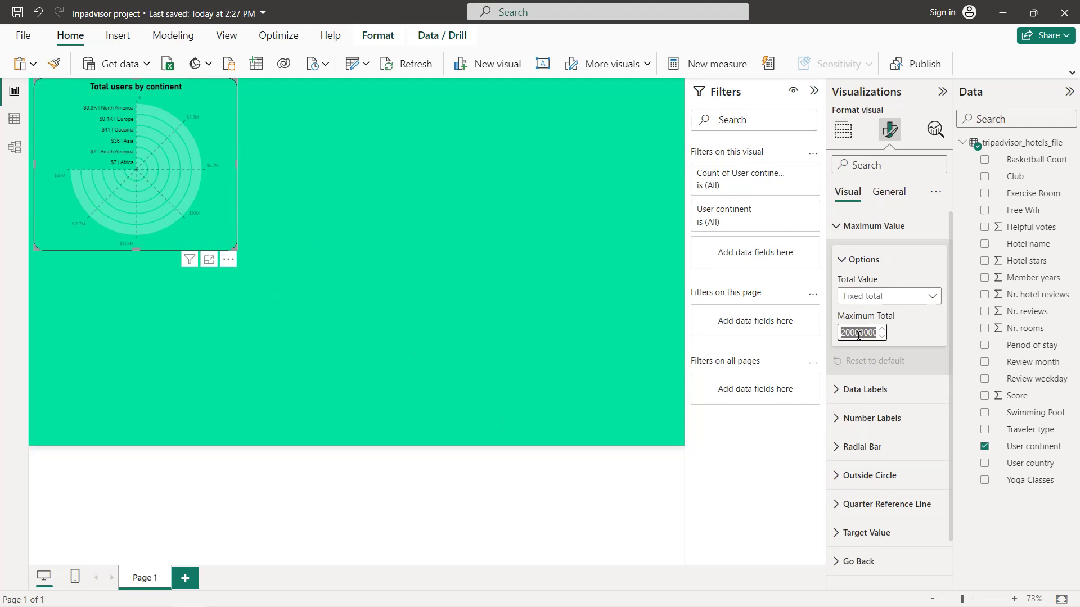
pyautogui.write('300')
pyautogui.click(863, 227)
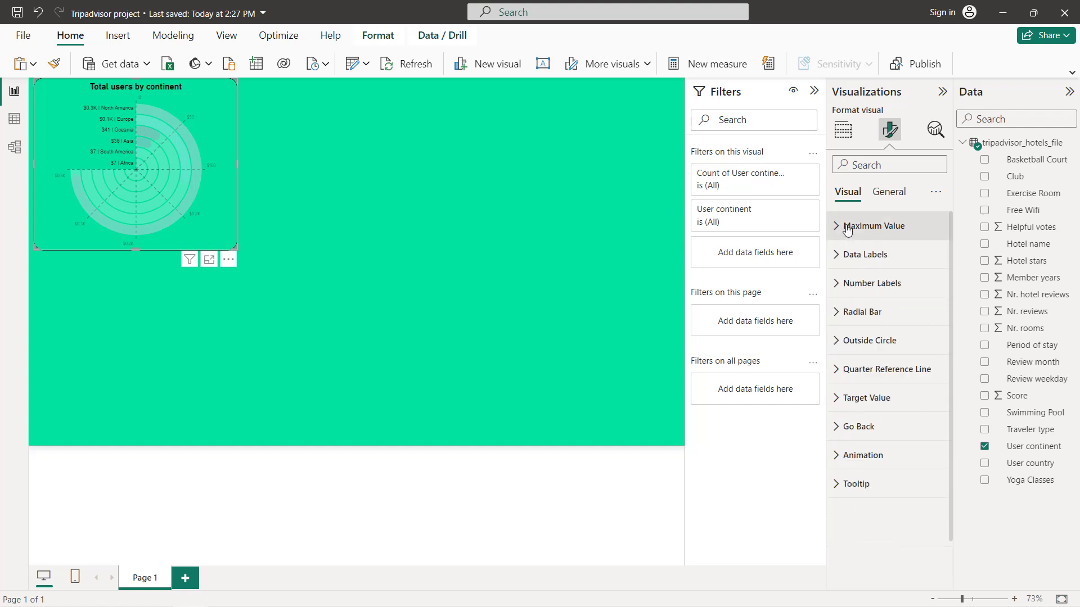
# Step: Format the continent data labels as plain numbers in bold black text
pyautogui.click(857, 262)
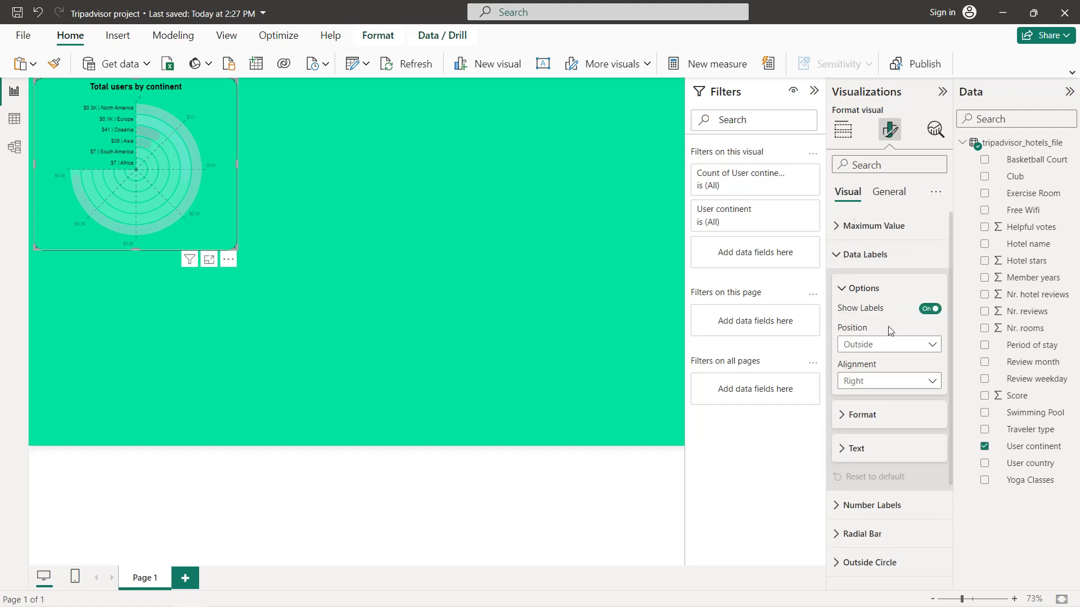
pyautogui.click(892, 414)
pyautogui.scroll(-2, 889, 413)
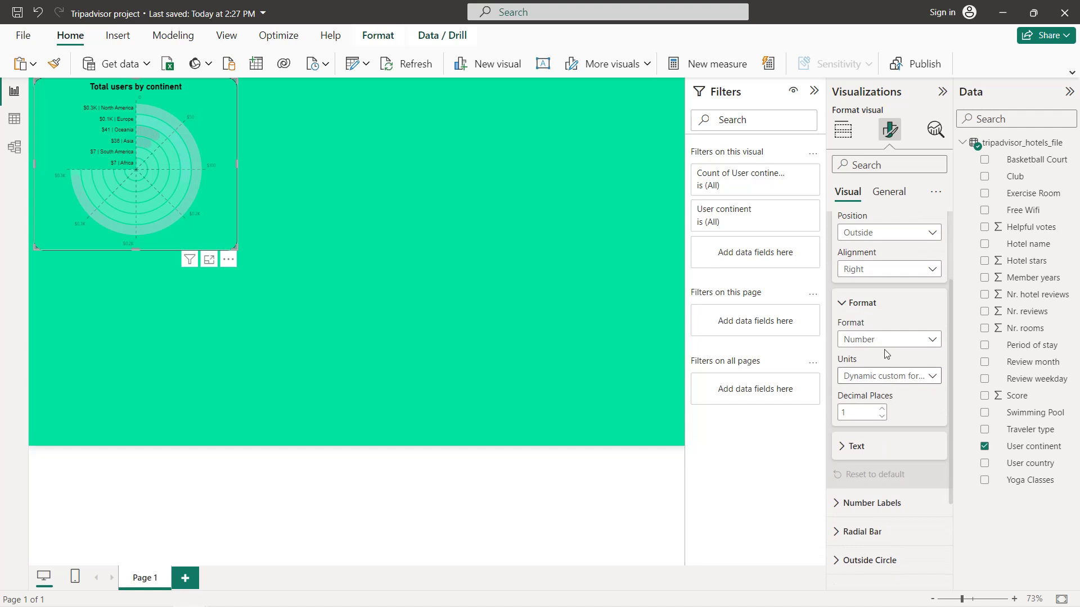
pyautogui.click(882, 378)
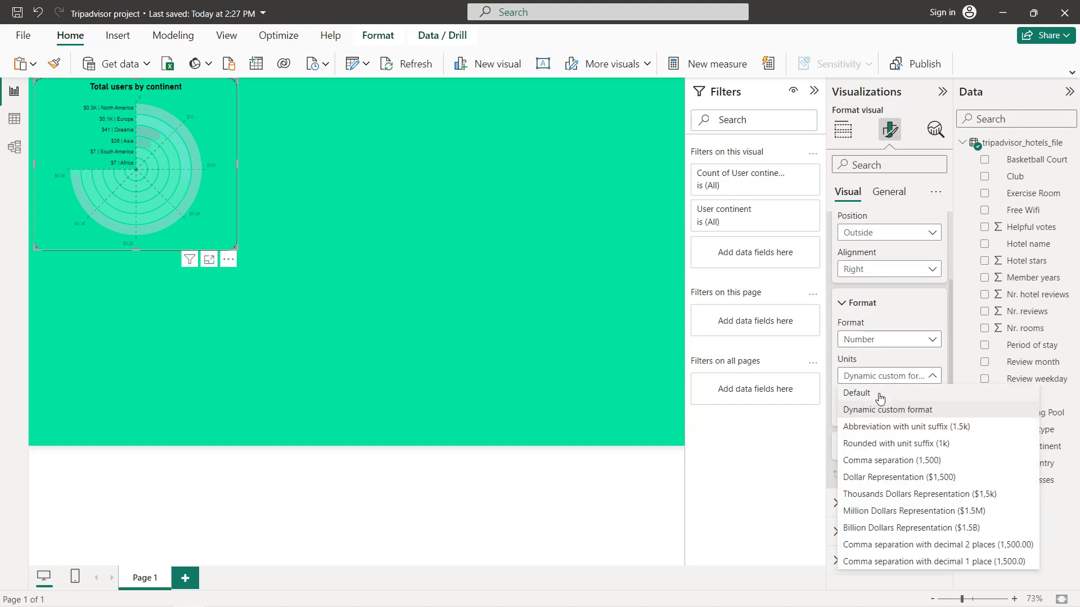
pyautogui.click(879, 393)
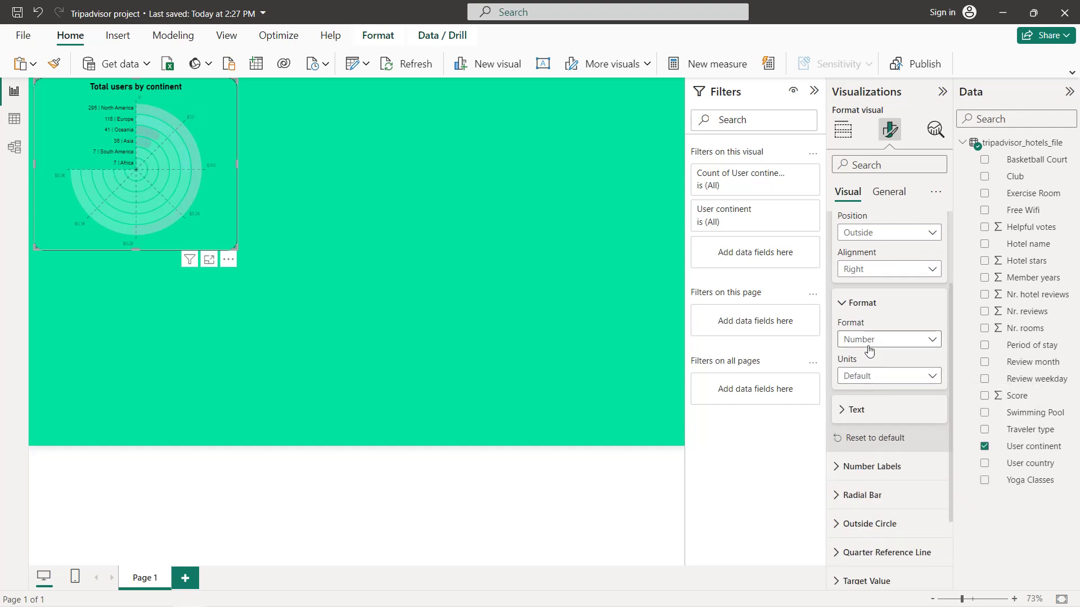
pyautogui.click(864, 409)
pyautogui.scroll(-1, 864, 403)
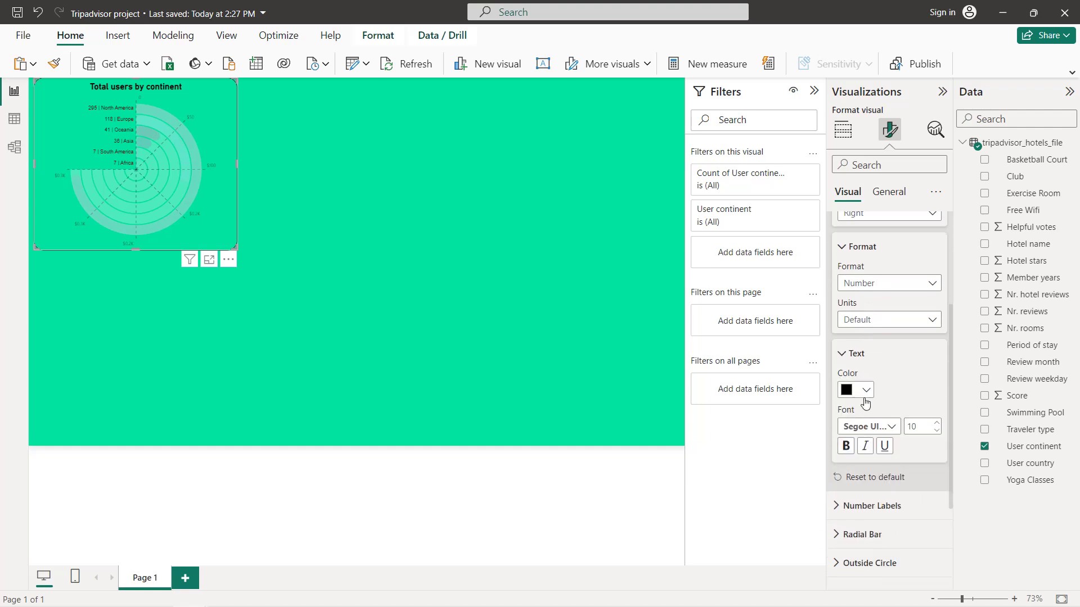
pyautogui.click(865, 391)
pyautogui.click(849, 326)
pyautogui.click(849, 446)
# Step: Turn off the chart's scale numbers
pyautogui.scroll(3, 899, 394)
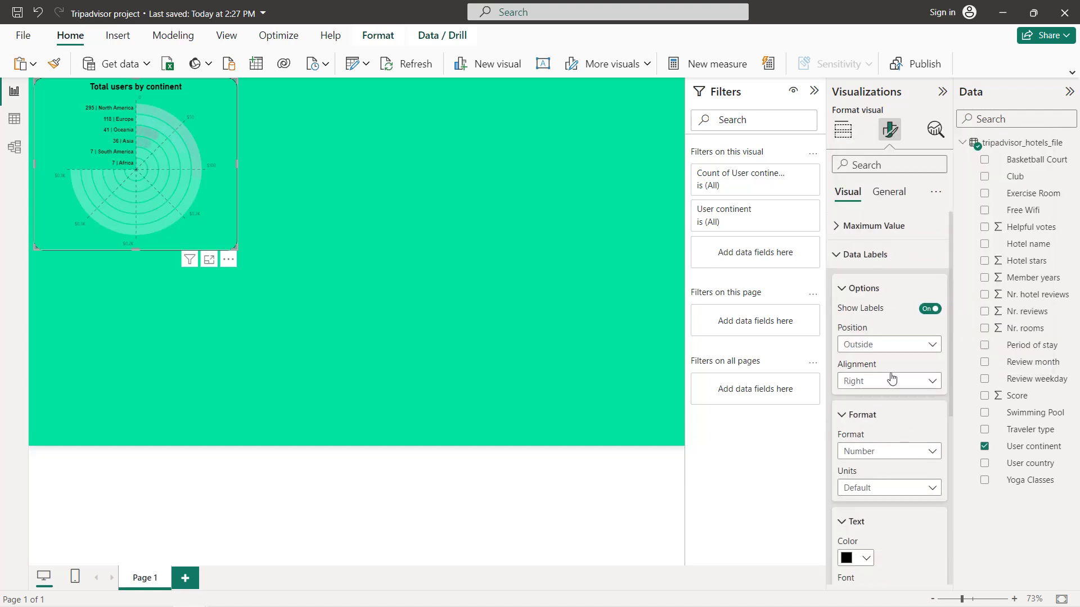
pyautogui.click(878, 264)
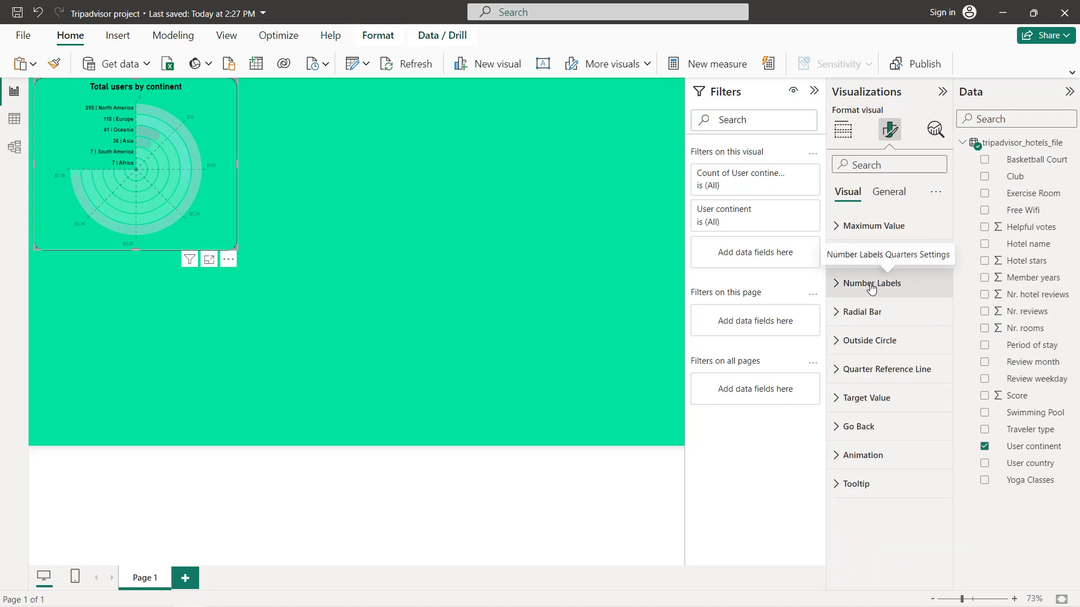
pyautogui.click(871, 284)
pyautogui.click(927, 337)
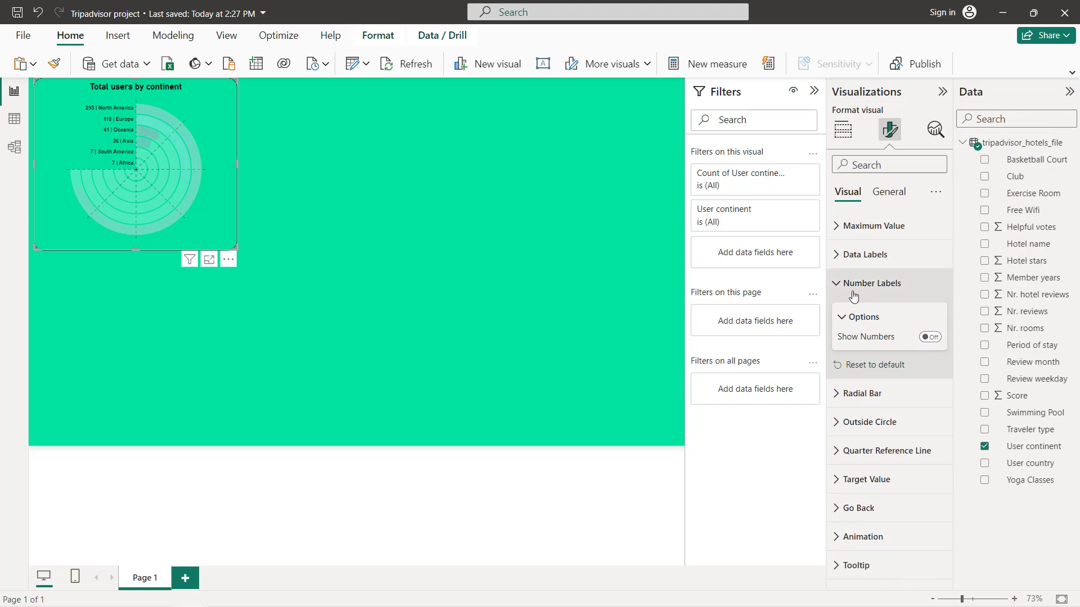
# Step: Set the radial bars' shadow colour to the canvas green
pyautogui.click(870, 284)
pyautogui.click(857, 312)
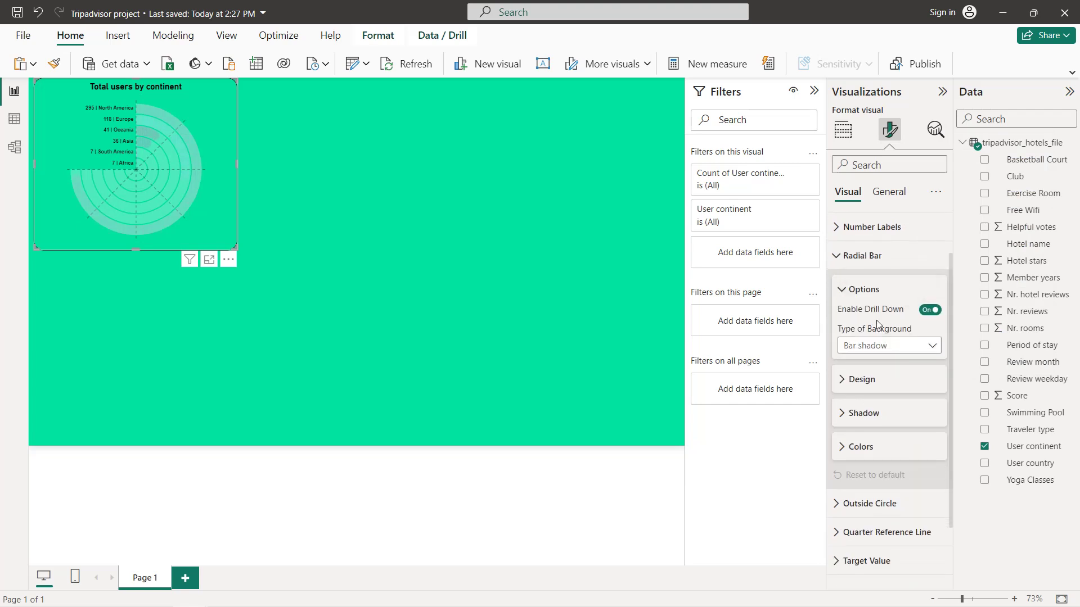
pyautogui.click(871, 414)
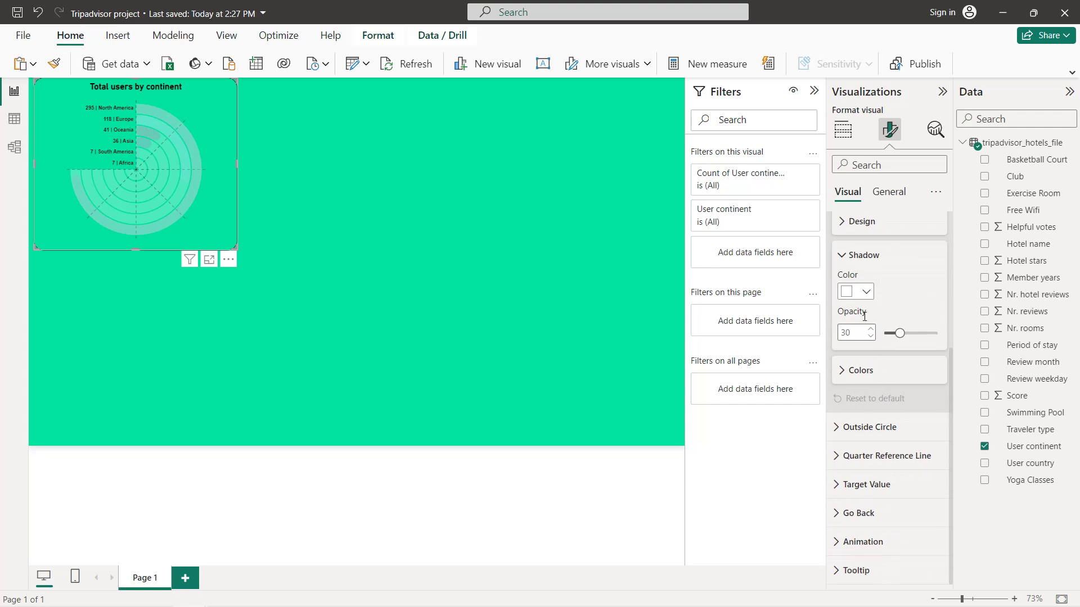
pyautogui.click(860, 293)
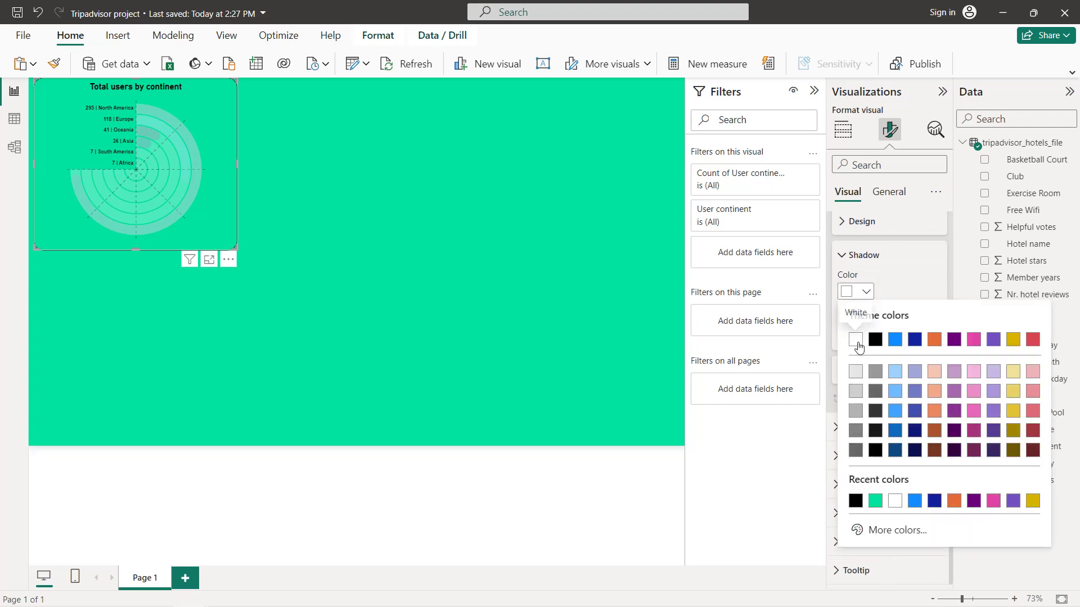
pyautogui.click(874, 501)
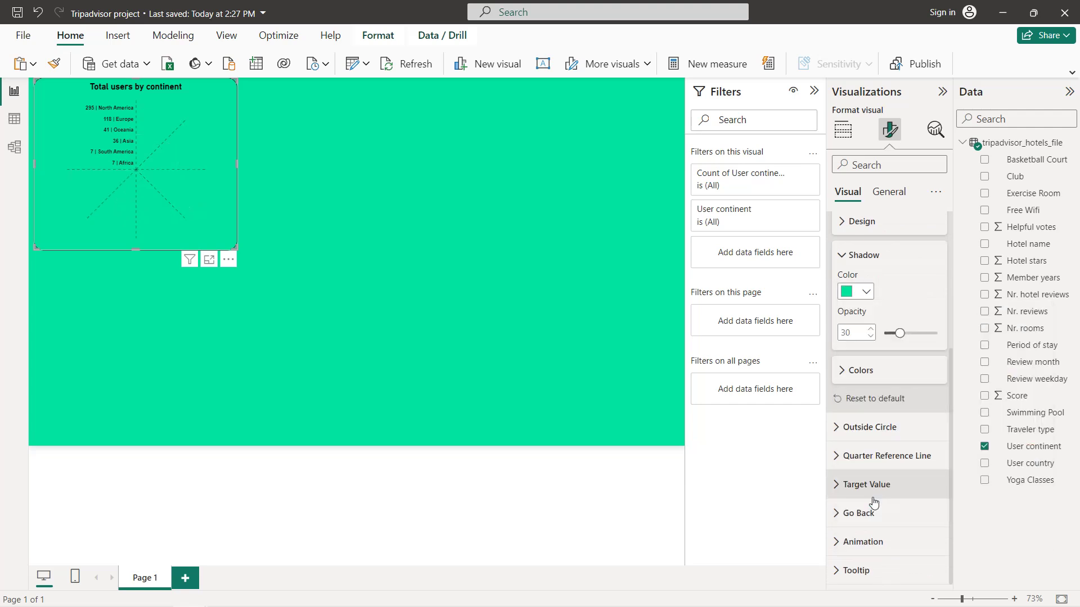
# Step: Colour the North America, Europe, Oceania, Asia, Africa and South America bars black
pyautogui.click(850, 371)
pyautogui.scroll(-2, 877, 360)
pyautogui.click(861, 332)
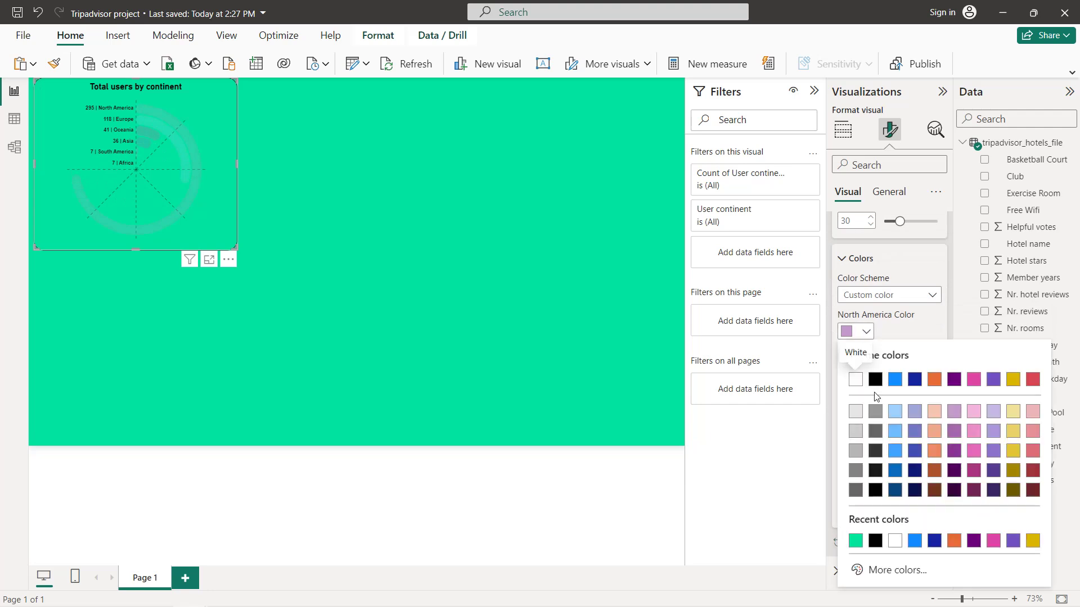
pyautogui.click(874, 379)
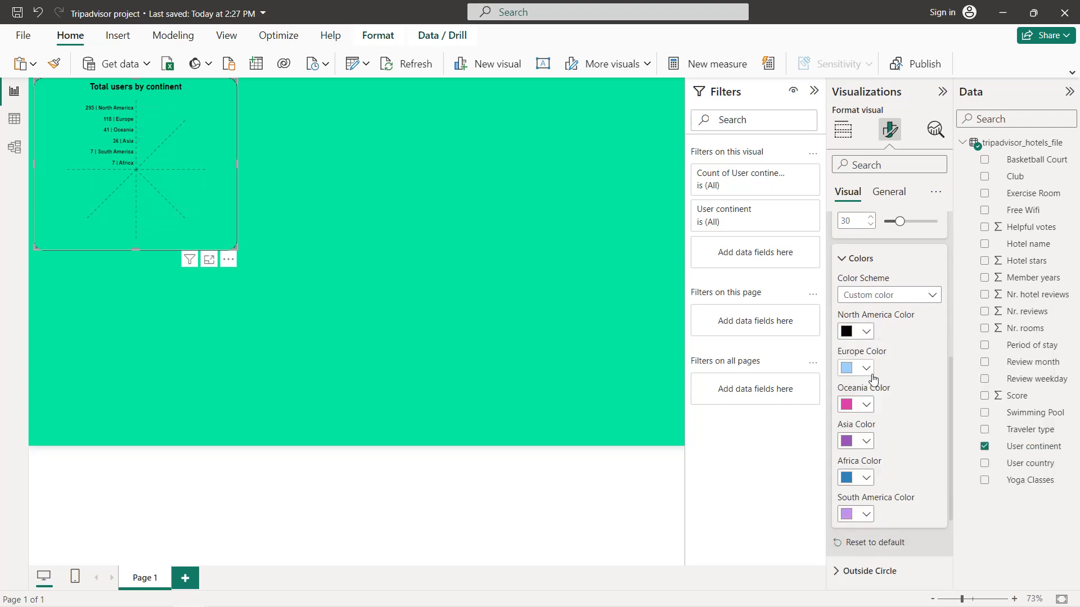
pyautogui.click(869, 371)
pyautogui.click(856, 306)
pyautogui.click(866, 405)
pyautogui.click(855, 344)
pyautogui.click(866, 442)
pyautogui.click(854, 382)
pyautogui.click(866, 479)
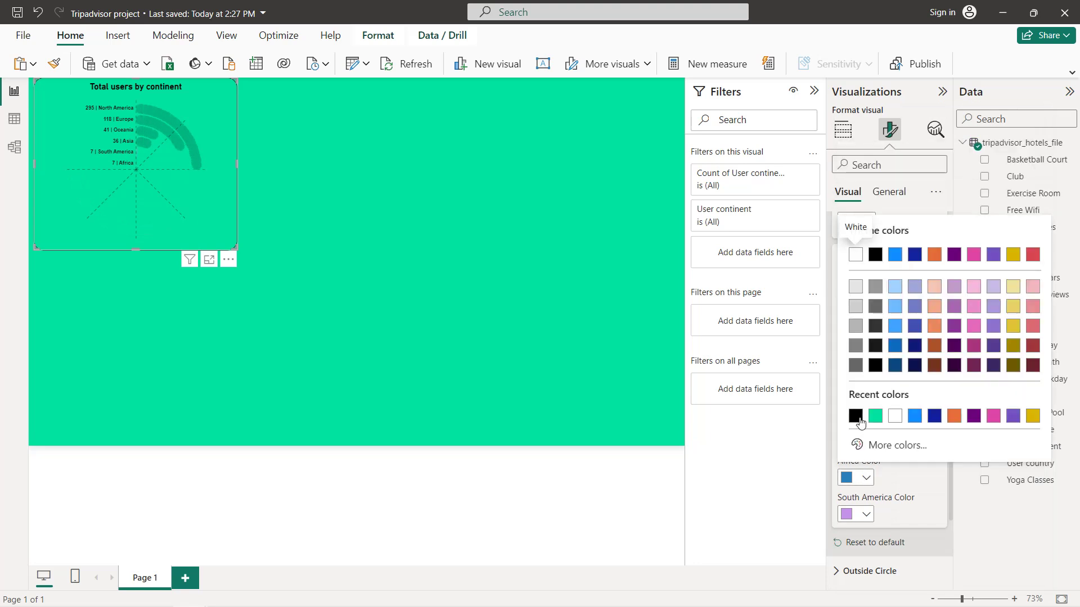
pyautogui.click(858, 419)
pyautogui.click(865, 514)
pyautogui.click(856, 453)
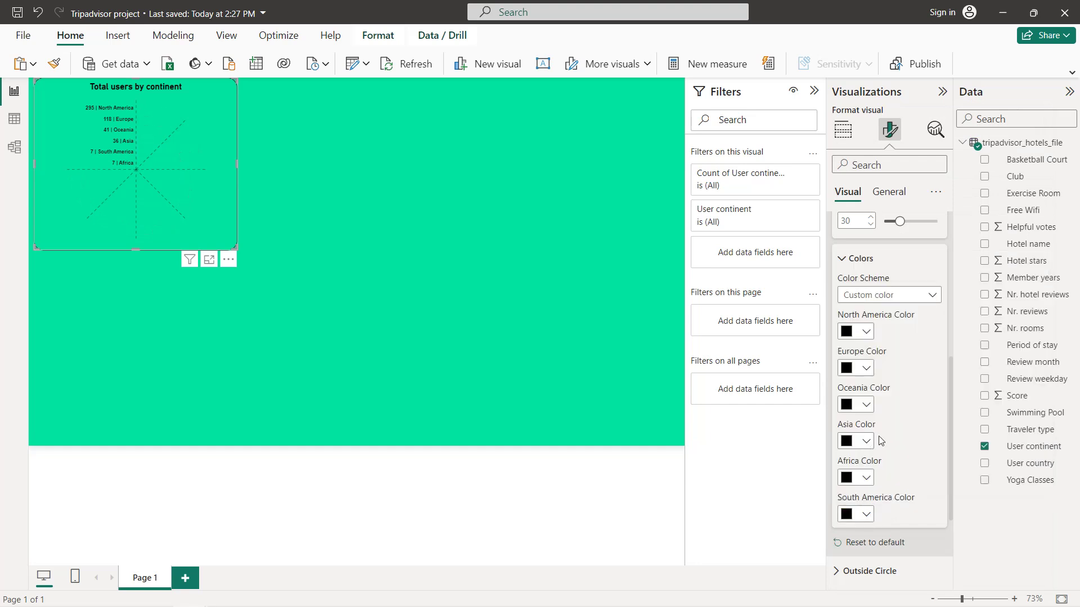
pyautogui.scroll(3, 879, 436)
pyautogui.scroll(-1, 882, 344)
pyautogui.scroll(1, 881, 345)
pyautogui.click(861, 277)
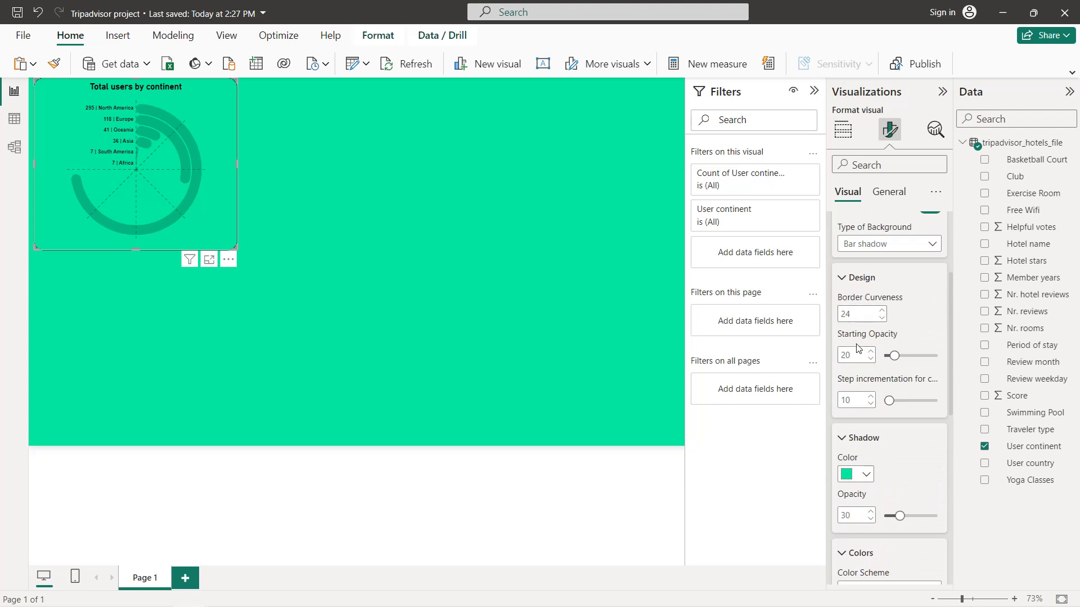
# Step: Raise the bars' starting opacity to 100 and turn off the quarter reference lines
pyautogui.moveTo(893, 354); pyautogui.dragTo(936, 356)
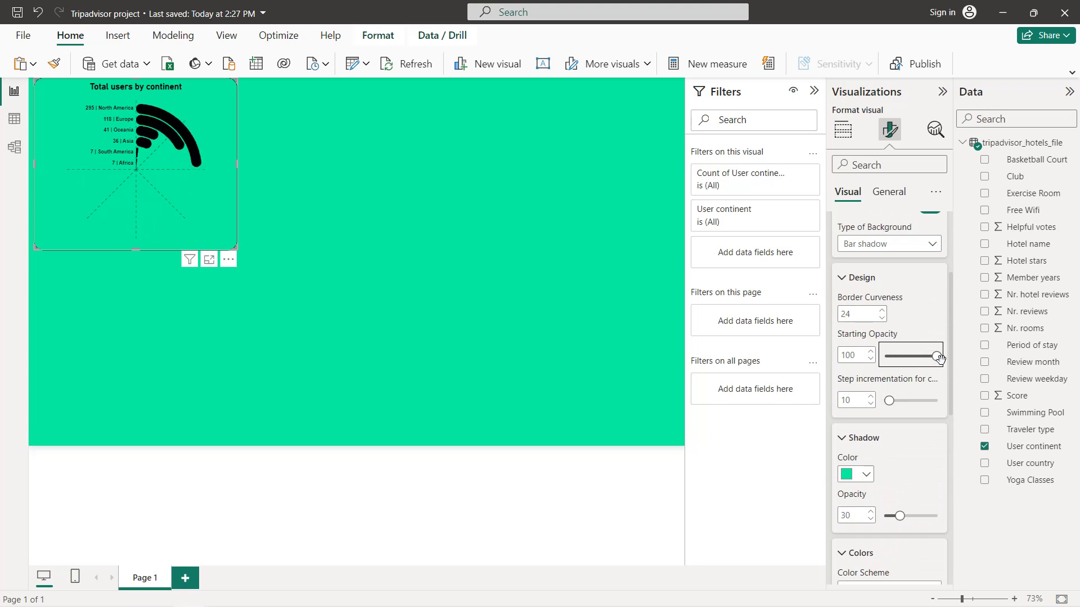
pyautogui.scroll(1, 899, 335)
pyautogui.scroll(1, 898, 335)
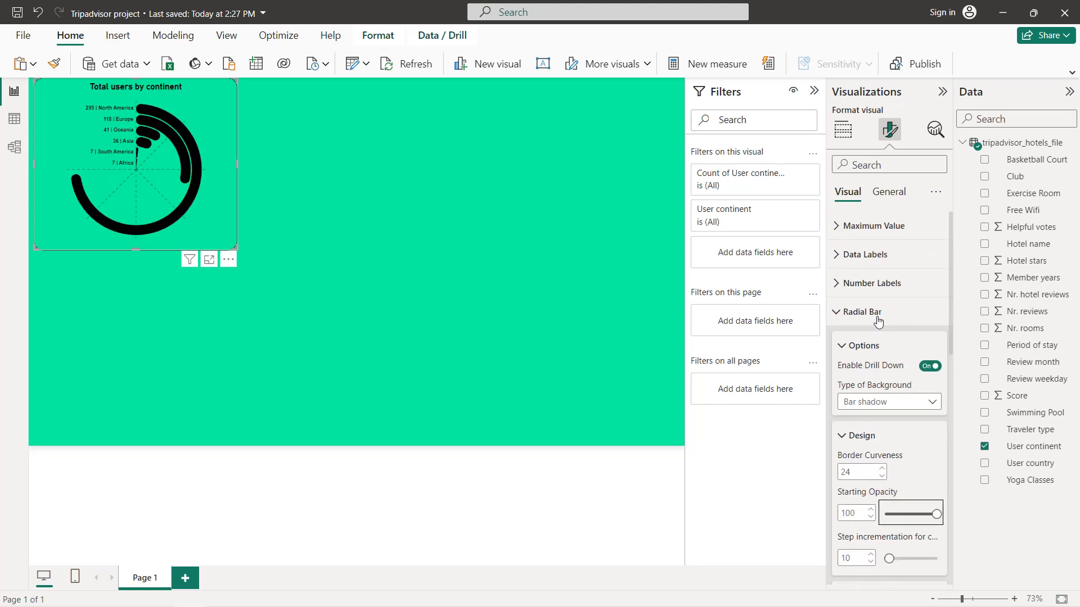
pyautogui.click(881, 313)
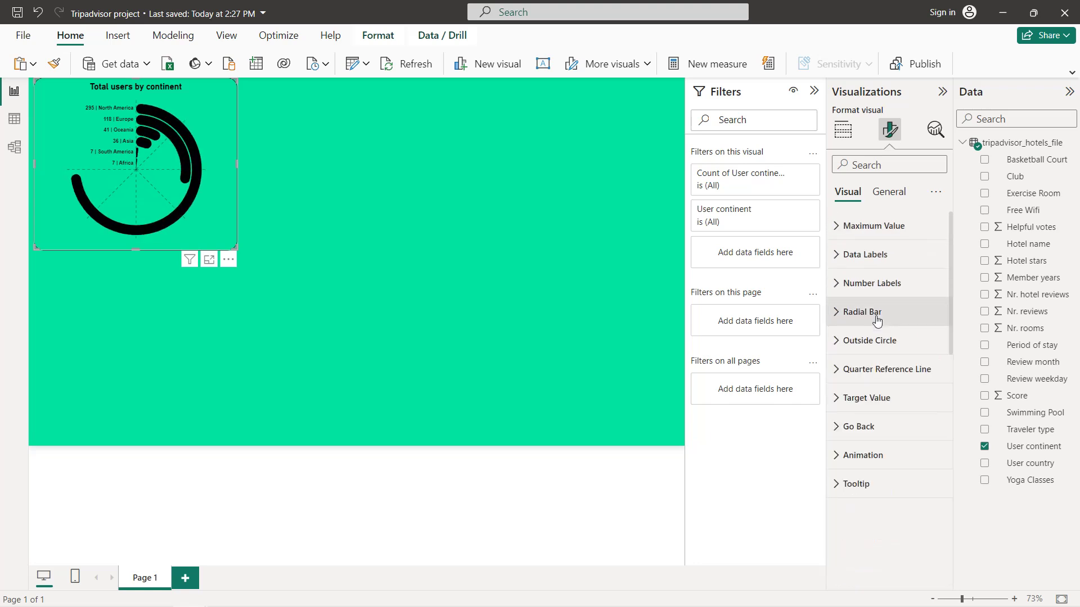
pyautogui.click(881, 370)
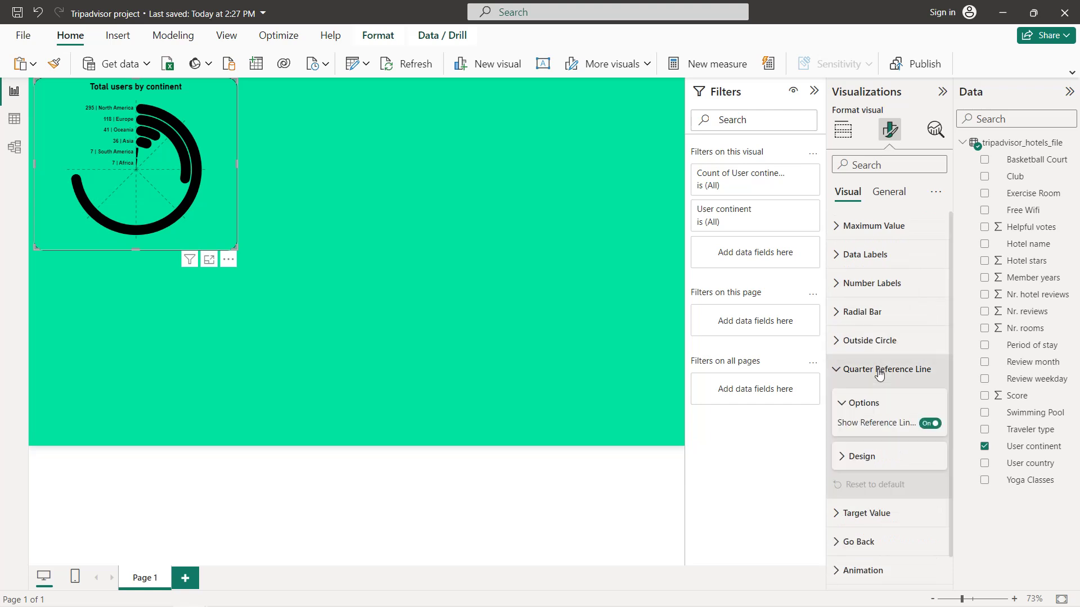
pyautogui.click(926, 426)
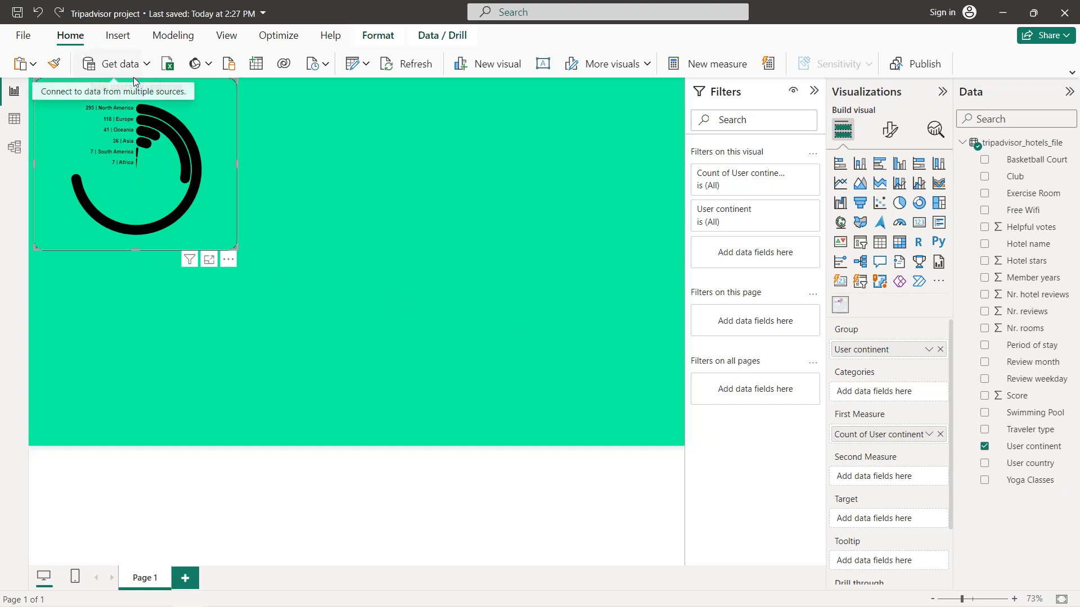
# Step: Slightly resize the continent chart, then copy and paste it to the canvas's right side
pyautogui.moveTo(134, 81); pyautogui.dragTo(134, 88)
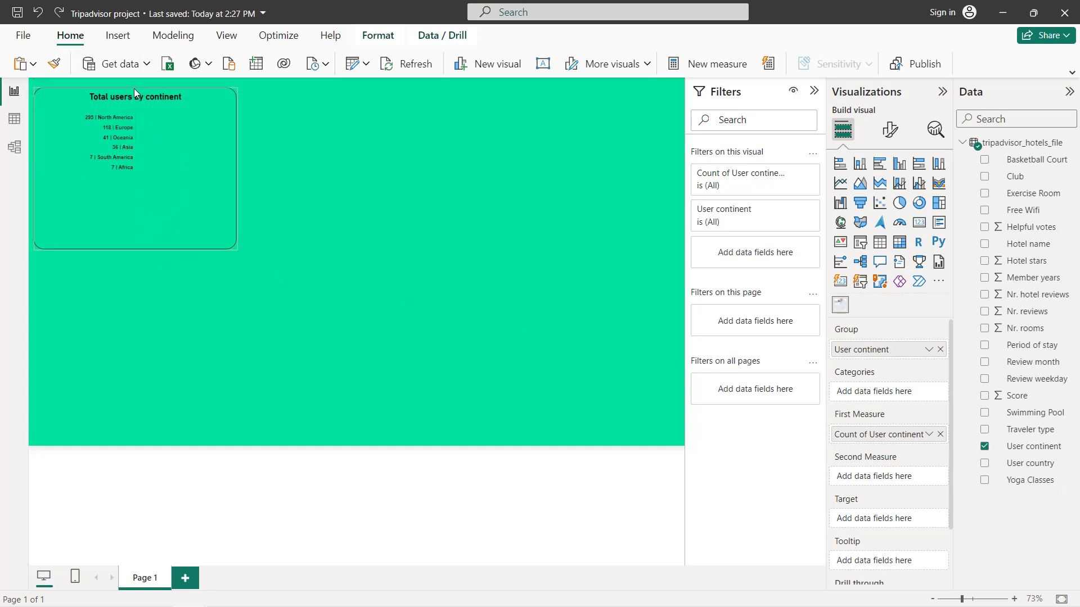
pyautogui.moveTo(137, 249); pyautogui.dragTo(137, 255)
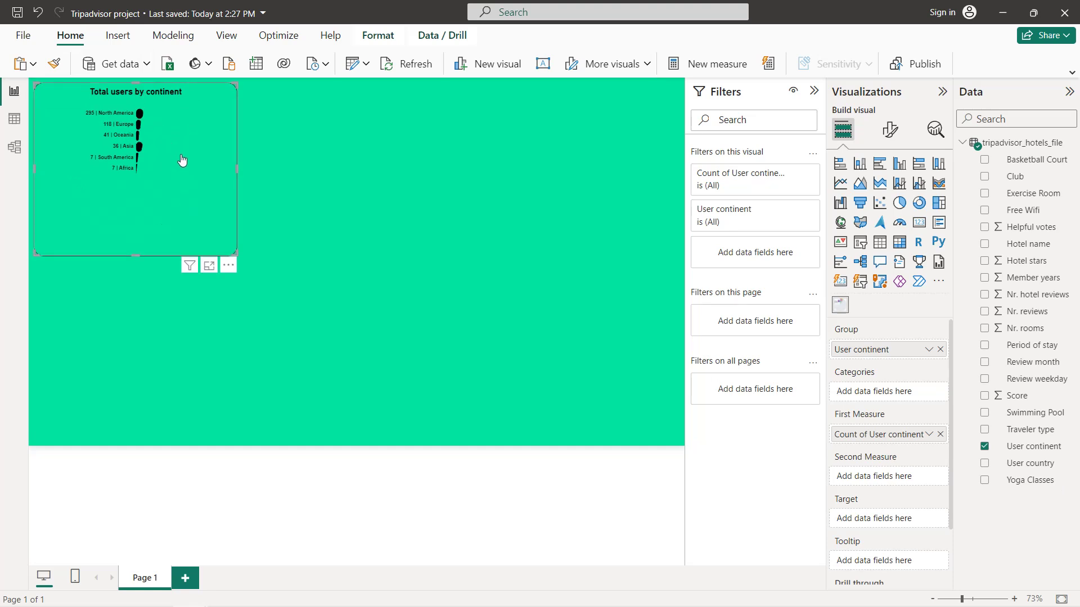
pyautogui.rightClick(97, 225)
pyautogui.moveTo(145, 314)
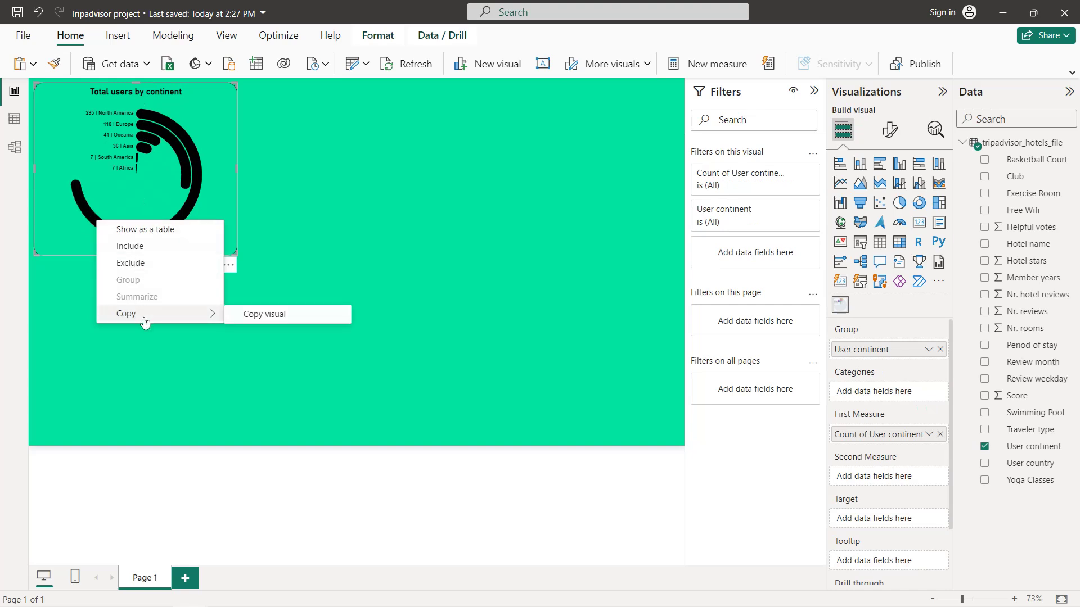
pyautogui.click(242, 315)
pyautogui.click(318, 244)
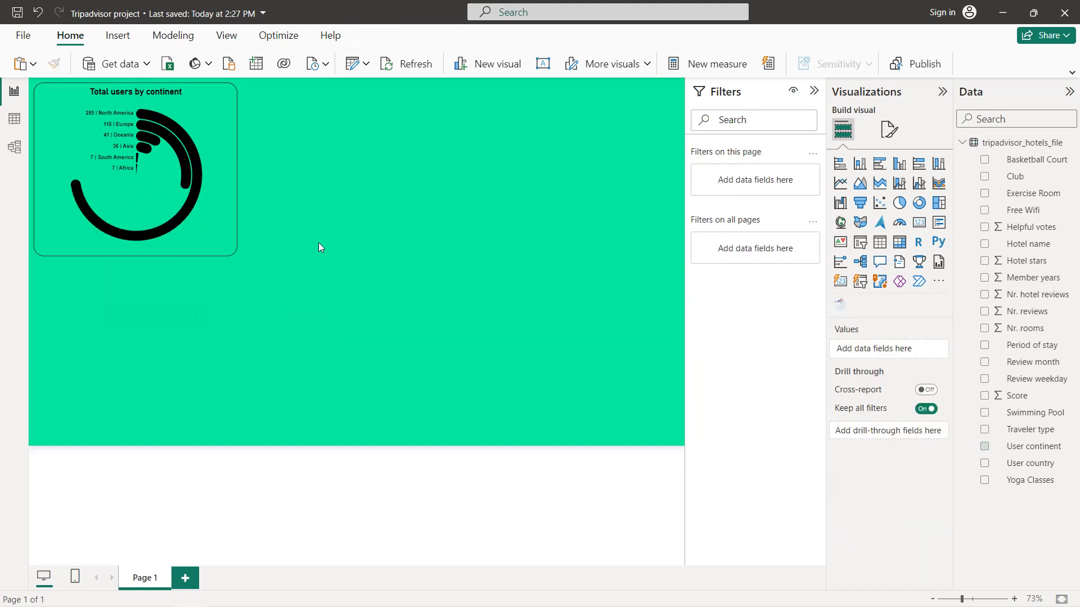
pyautogui.hotkey('ctrl', 'v')
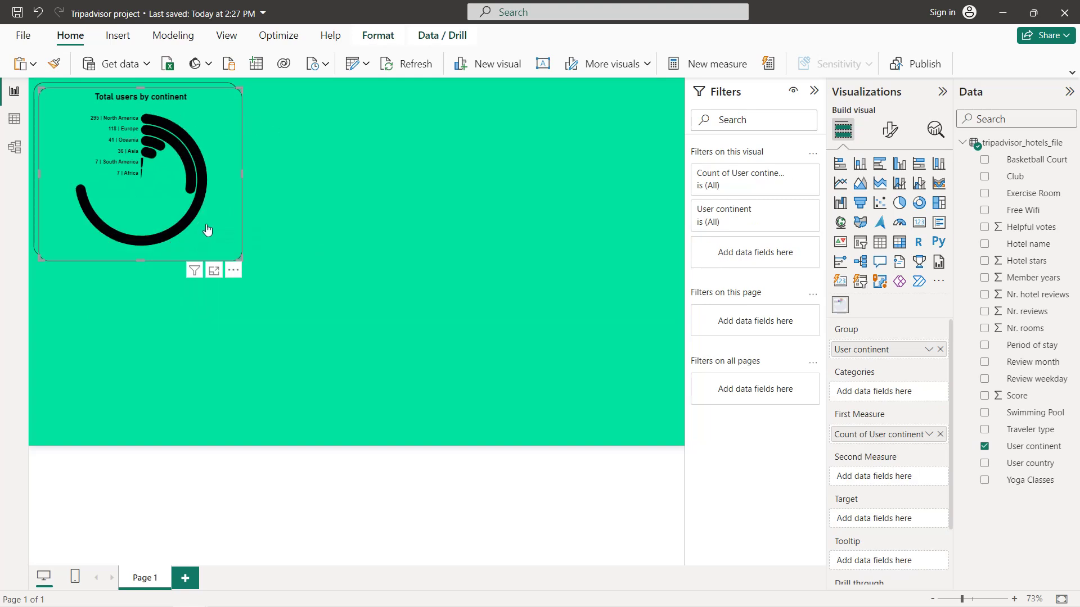
pyautogui.moveTo(182, 104); pyautogui.dragTo(619, 94)
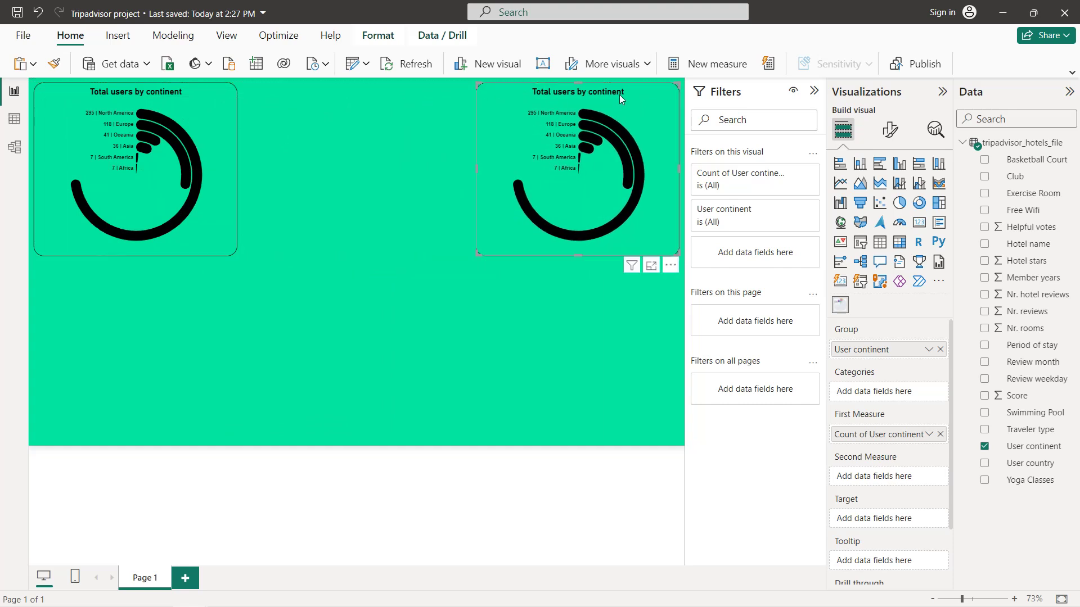
# Step: Remove User continent and its count from the copy and group it by Traveler type
pyautogui.click(940, 350)
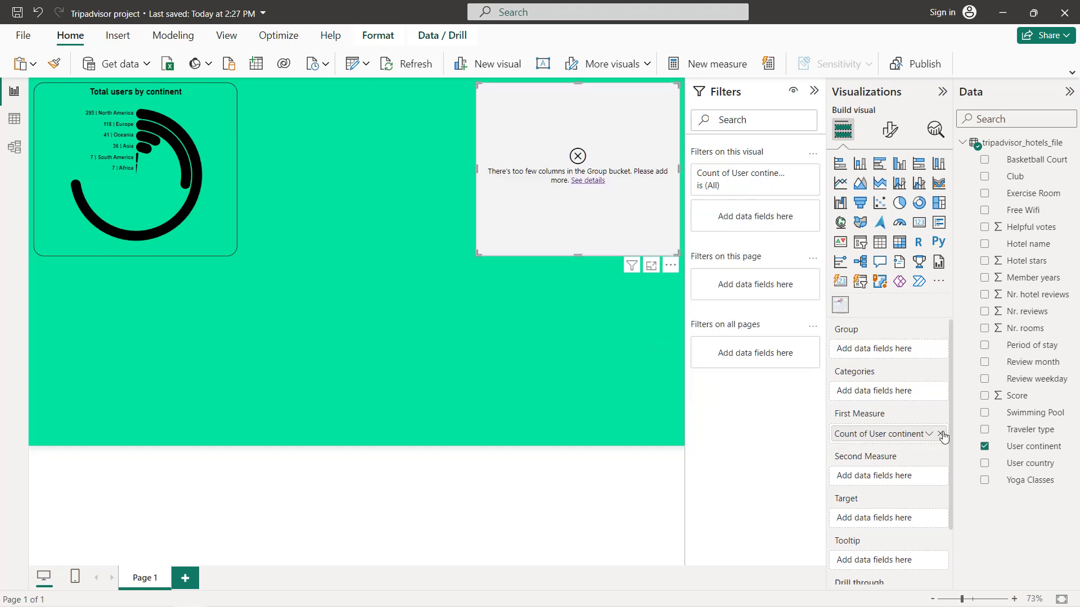
pyautogui.click(941, 434)
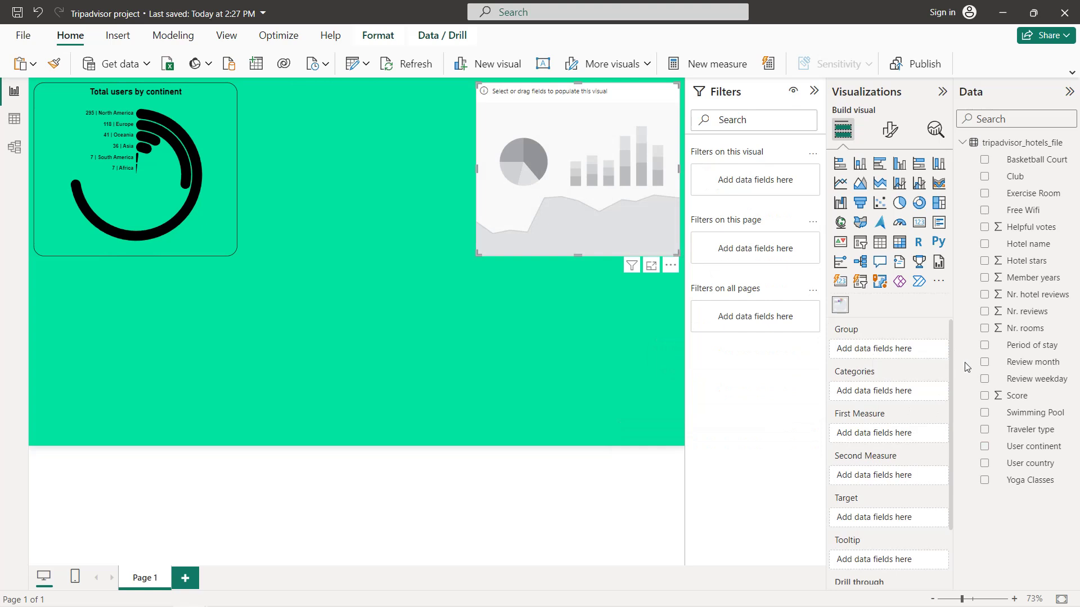
pyautogui.click(984, 430)
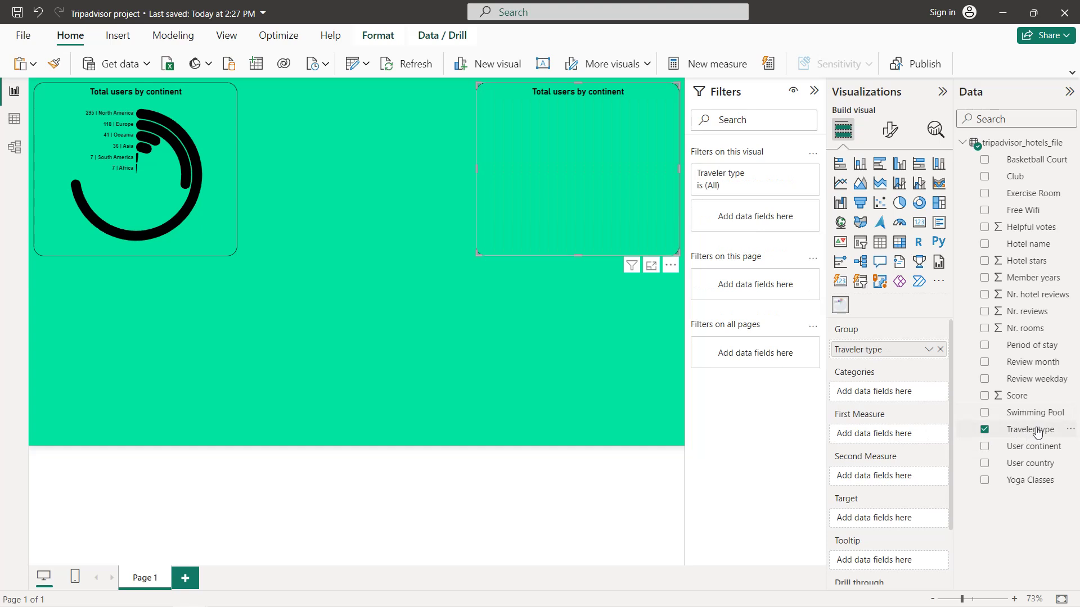
# Step: Use Count of Traveler type as the copied chart's first measure
pyautogui.moveTo(1012, 433); pyautogui.dragTo(927, 436)
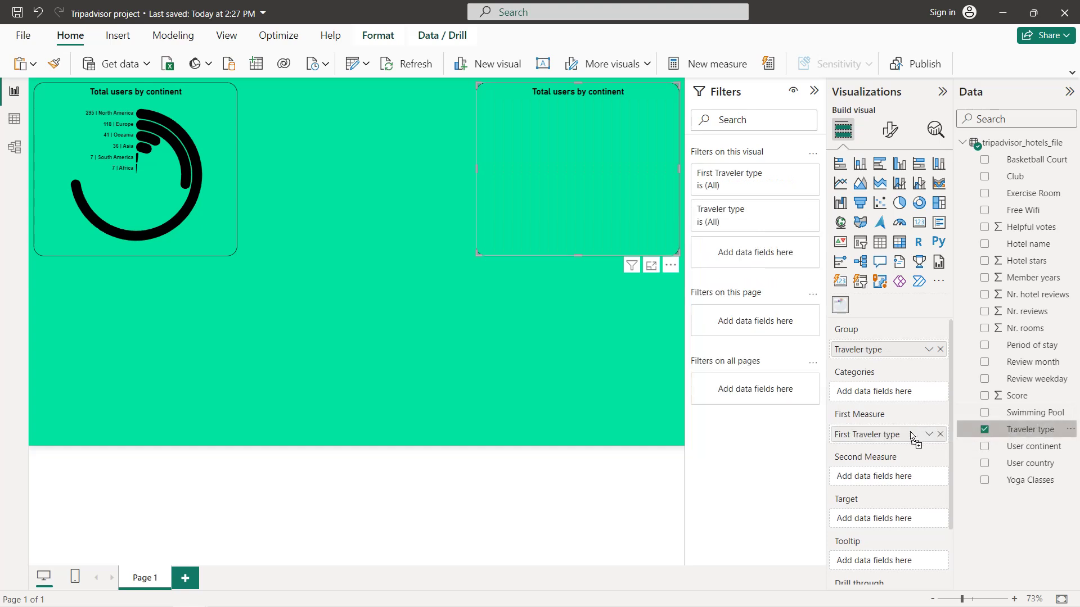
pyautogui.click(928, 435)
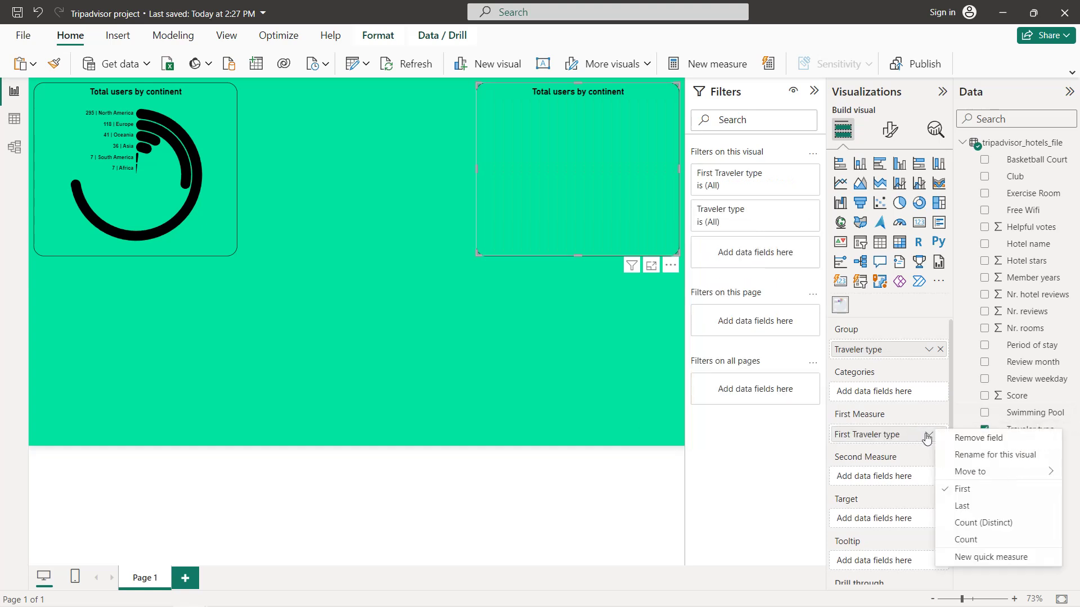
pyautogui.click(966, 540)
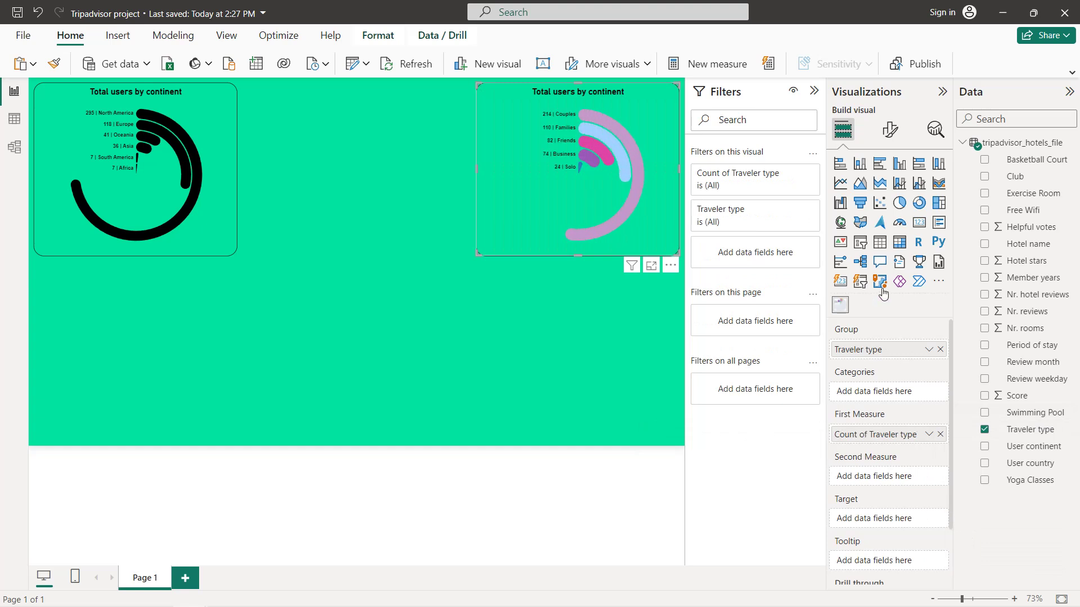
# Step: Set the traveler chart's maximum total to 220
pyautogui.click(889, 131)
pyautogui.click(861, 227)
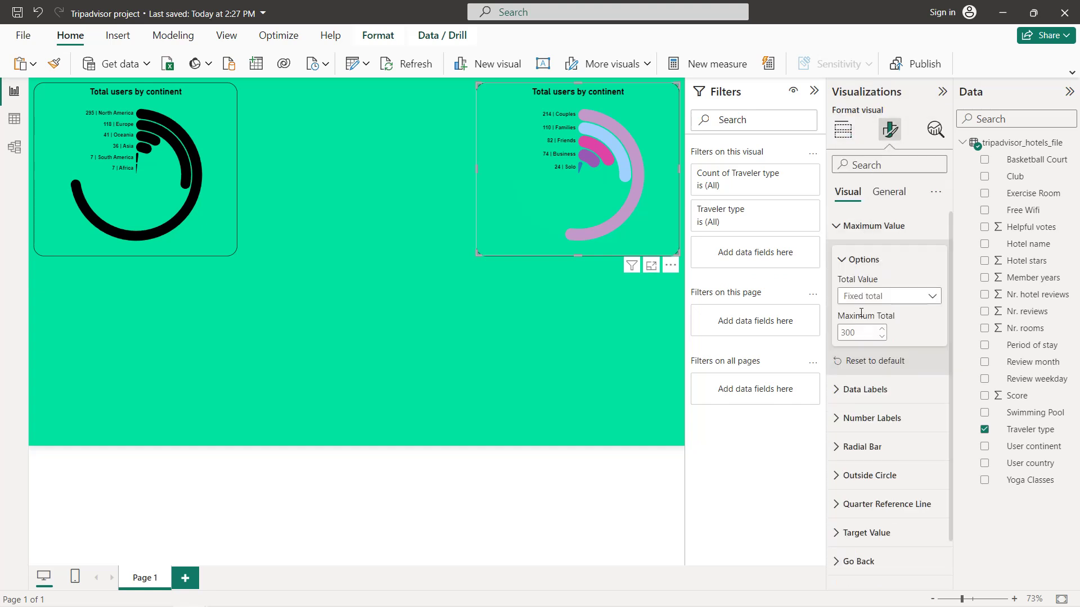
pyautogui.click(855, 335)
pyautogui.write('220')
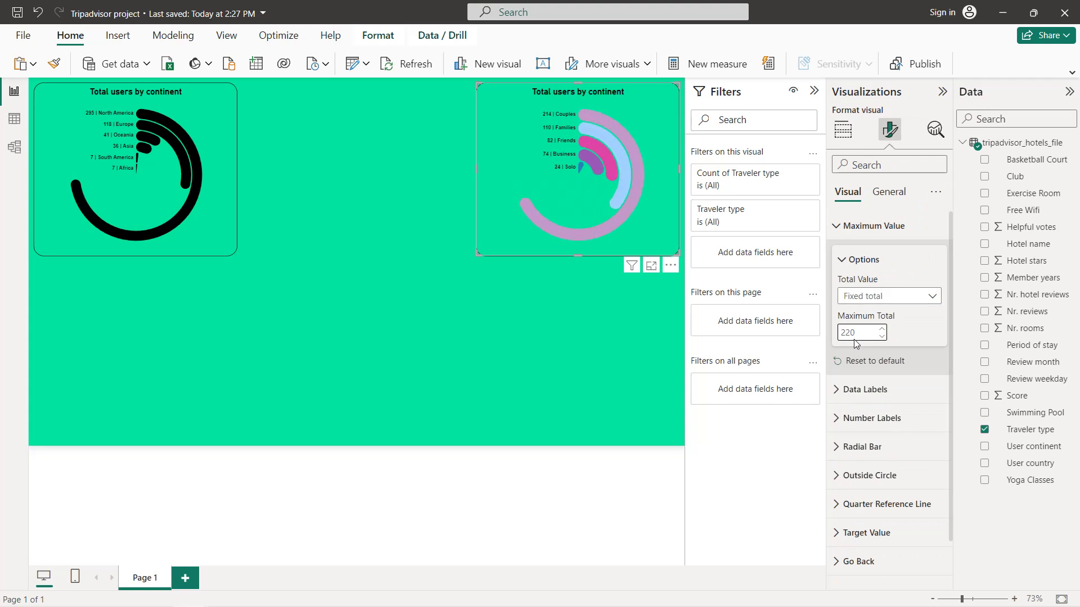
pyautogui.click(843, 229)
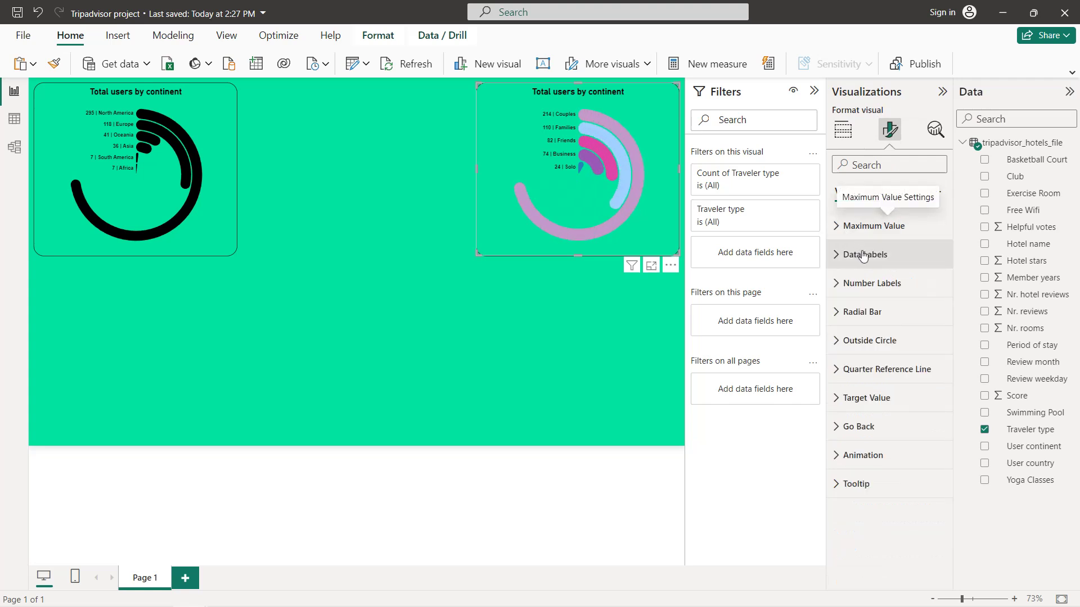
# Step: Colour the Couples, Families, Friends, Business and Solo arcs black
pyautogui.click(871, 312)
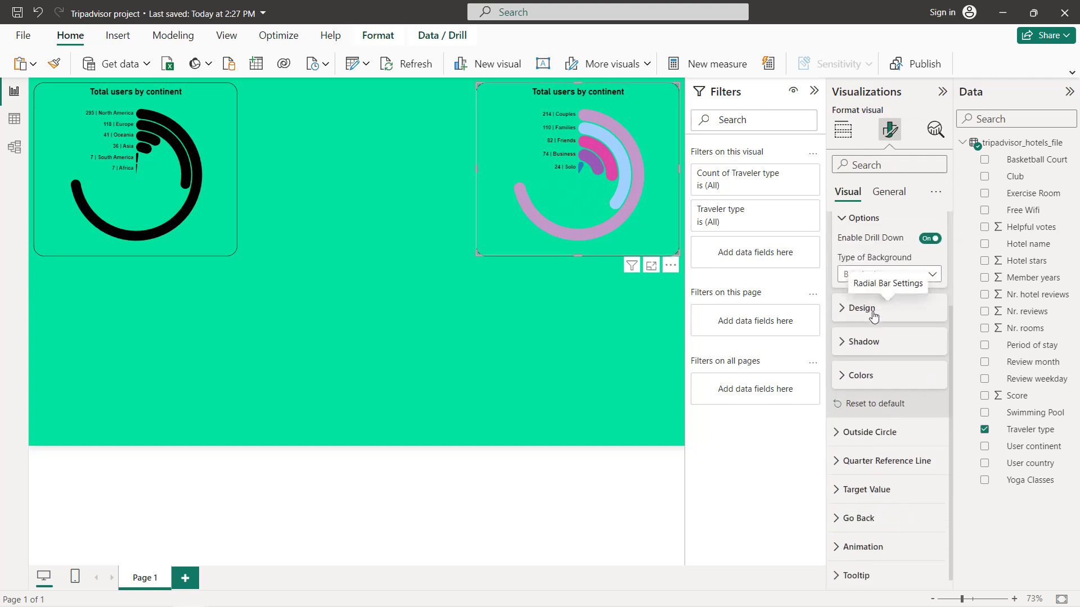
pyautogui.click(873, 373)
pyautogui.scroll(-2, 873, 375)
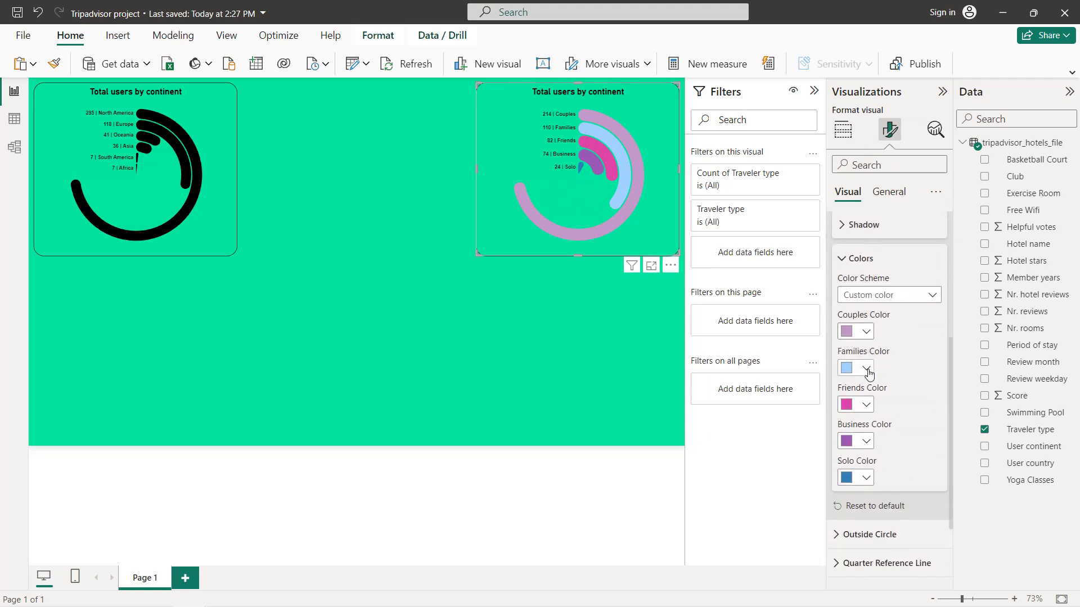
pyautogui.click(864, 331)
pyautogui.click(879, 380)
pyautogui.click(866, 369)
pyautogui.click(855, 307)
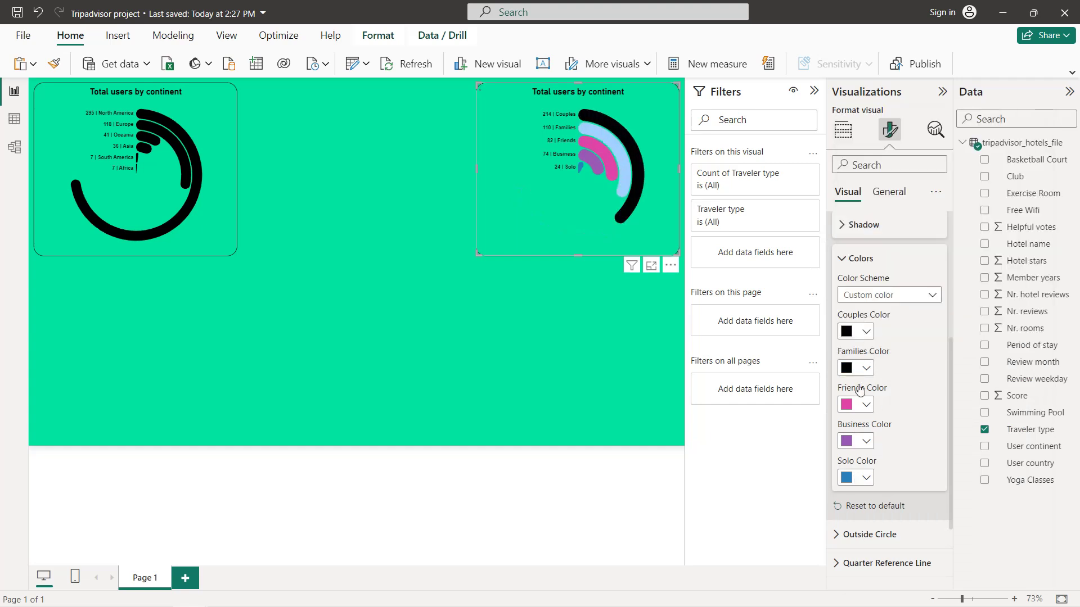
pyautogui.click(860, 405)
pyautogui.click(855, 341)
pyautogui.click(866, 441)
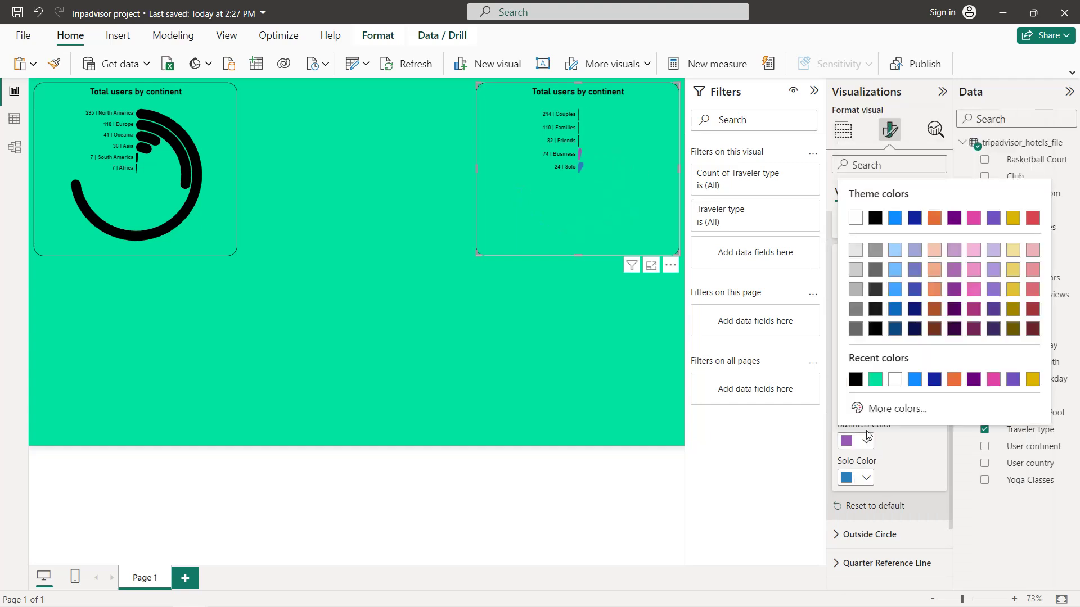
pyautogui.click(854, 376)
pyautogui.click(868, 479)
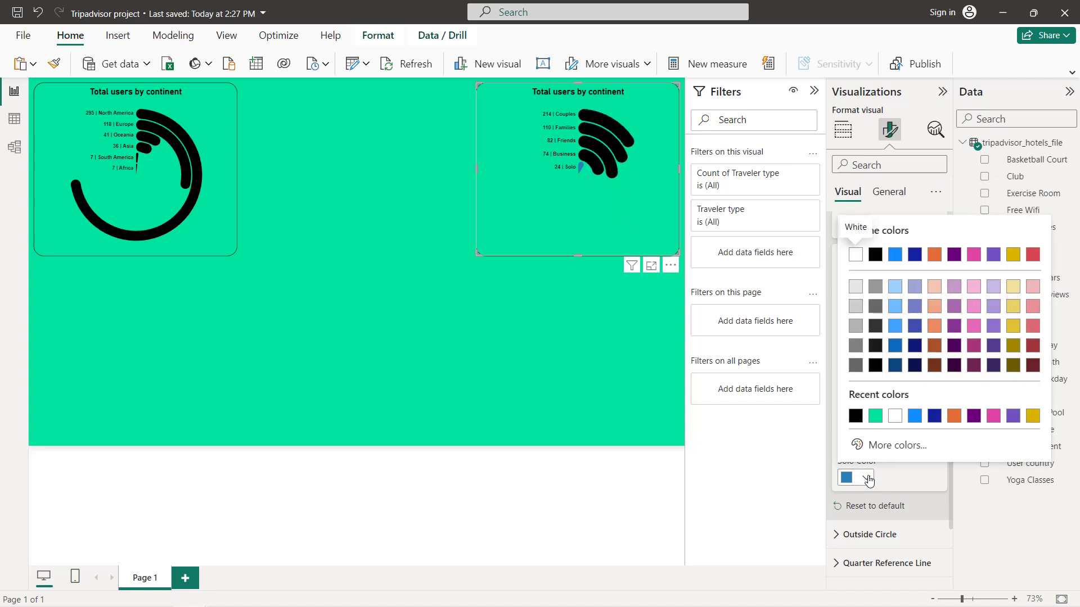
pyautogui.click(854, 415)
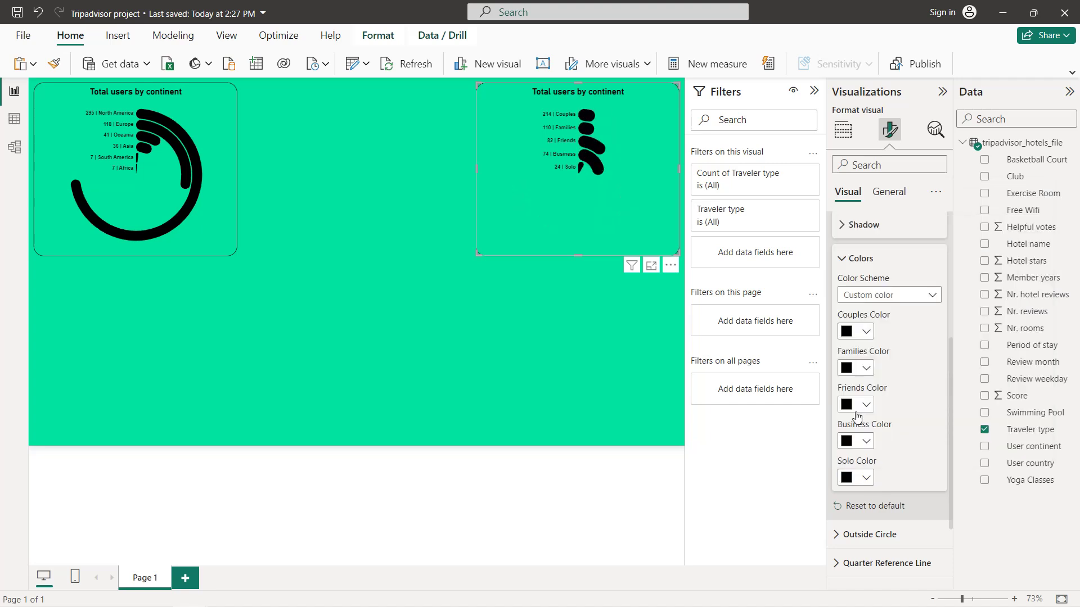
pyautogui.click(607, 315)
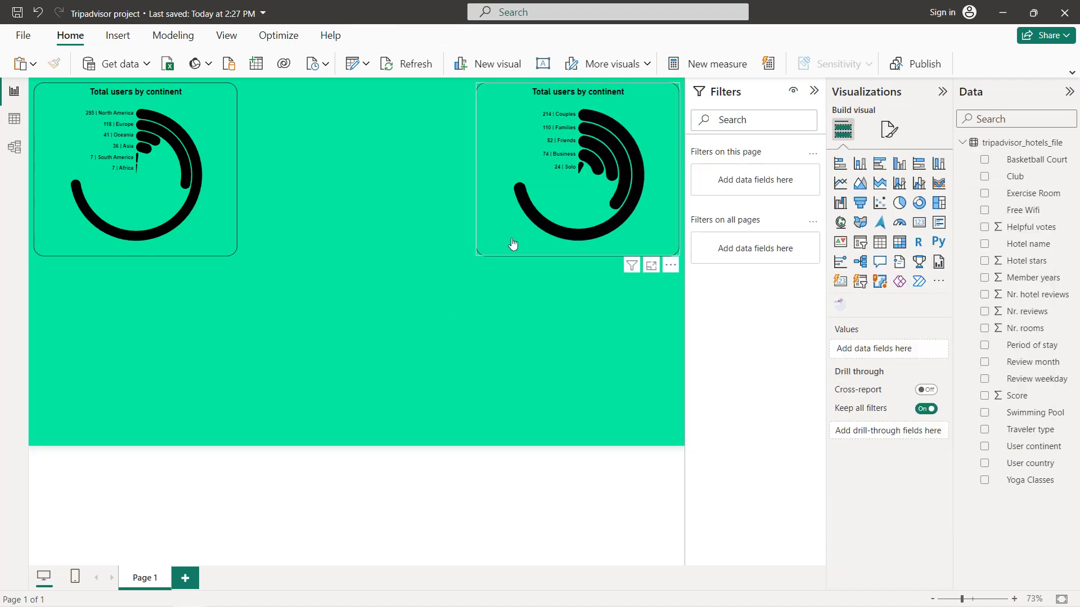
# Step: Retitle the chart 'Traveler type'
pyautogui.click(512, 243)
pyautogui.click(889, 130)
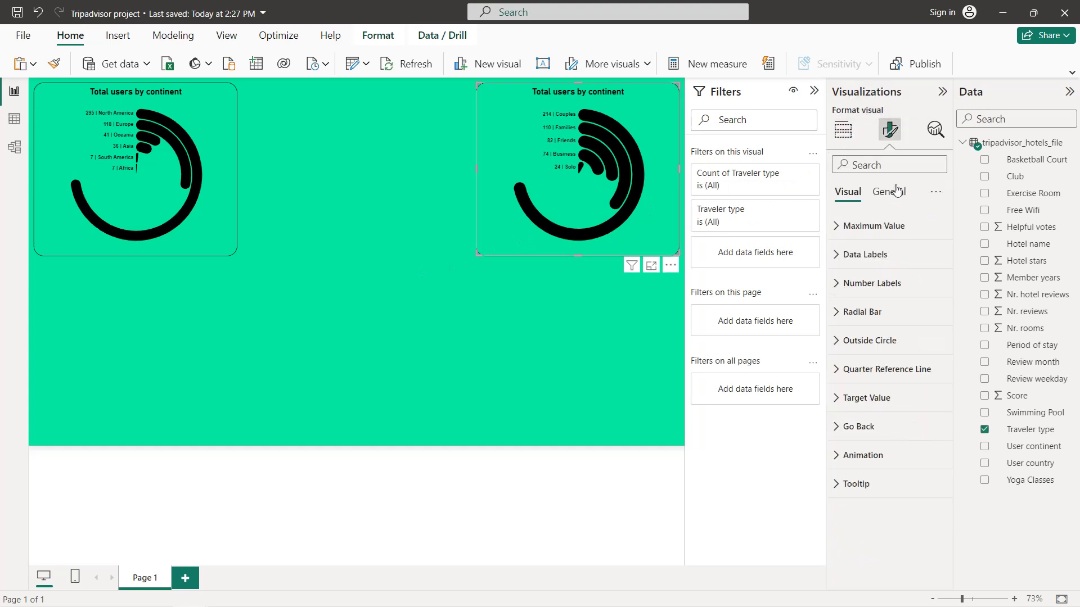
pyautogui.click(897, 191)
pyautogui.click(869, 254)
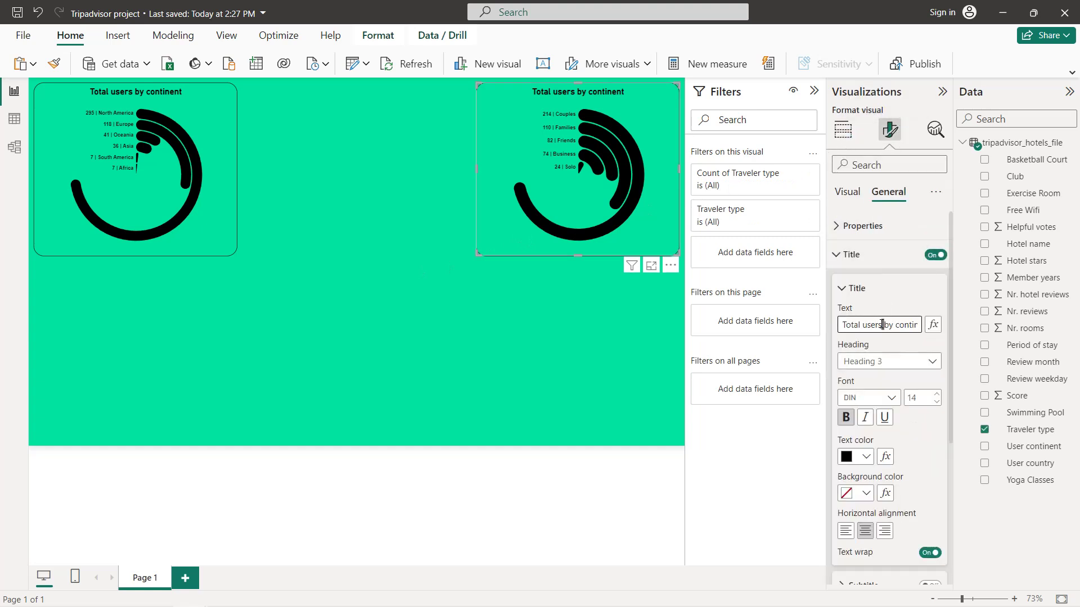
pyautogui.tripleClick(882, 324)
pyautogui.write('Traveler type')
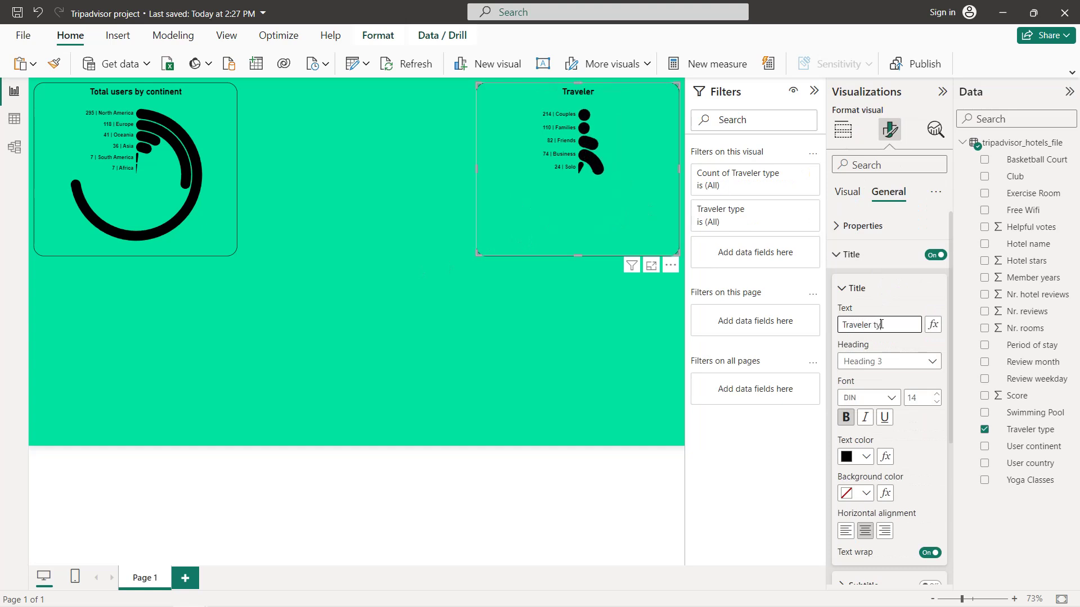
pyautogui.click(385, 294)
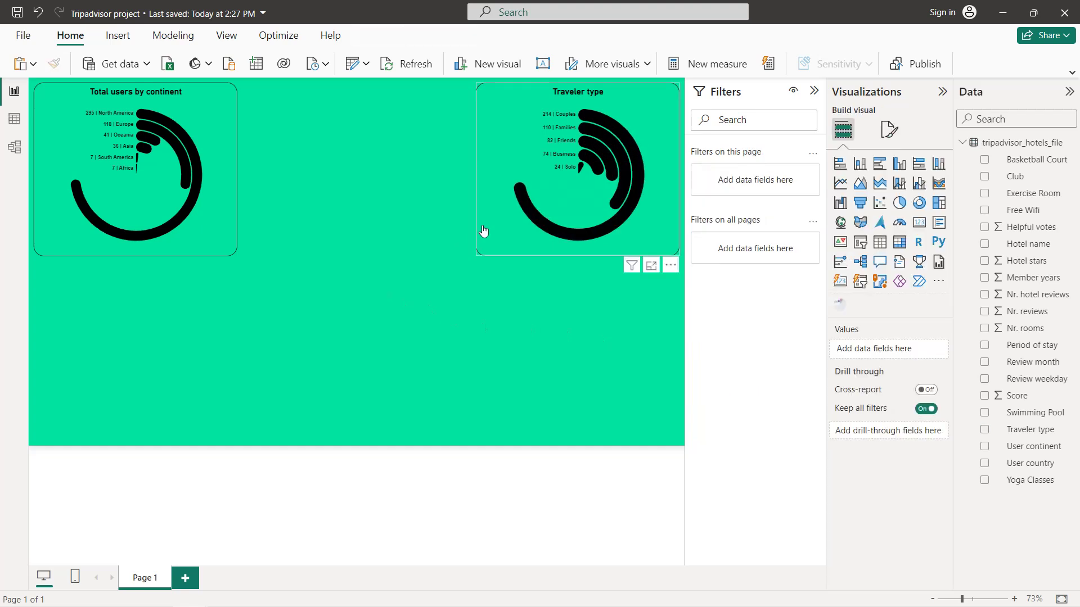
# Step: Widen the Traveler type chart leftward and the continent chart rightward
pyautogui.click(480, 247)
pyautogui.moveTo(475, 253); pyautogui.dragTo(464, 254)
pyautogui.click(221, 234)
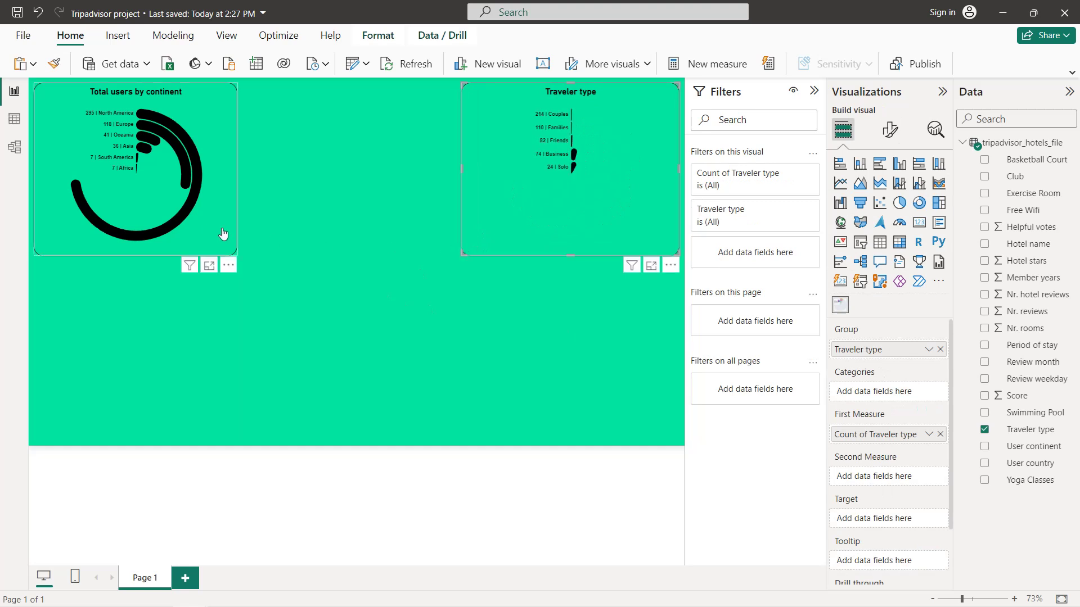
pyautogui.moveTo(233, 251); pyautogui.dragTo(247, 257)
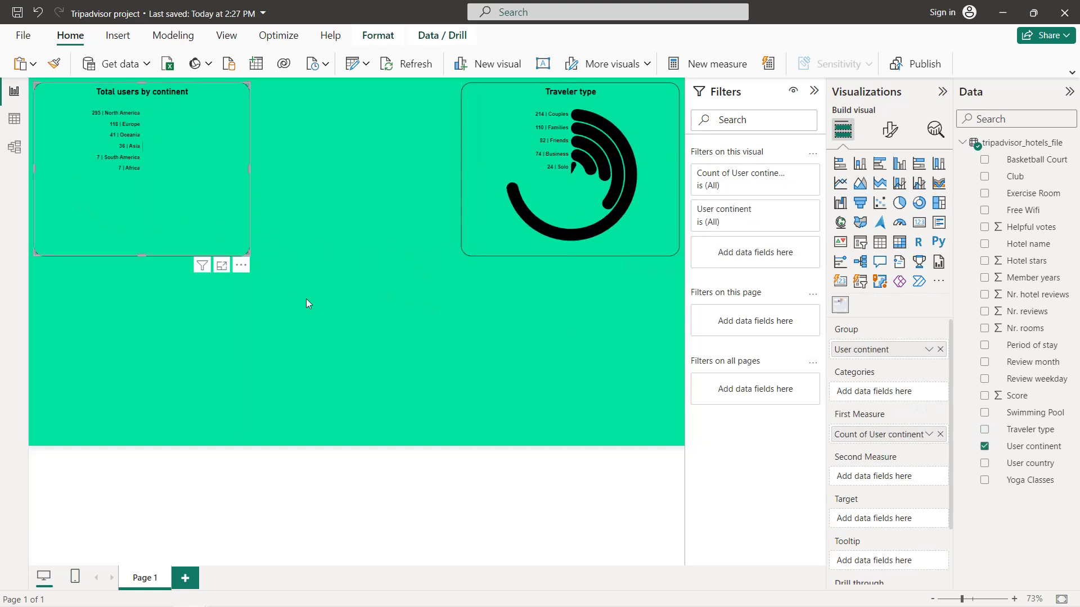
pyautogui.click(369, 322)
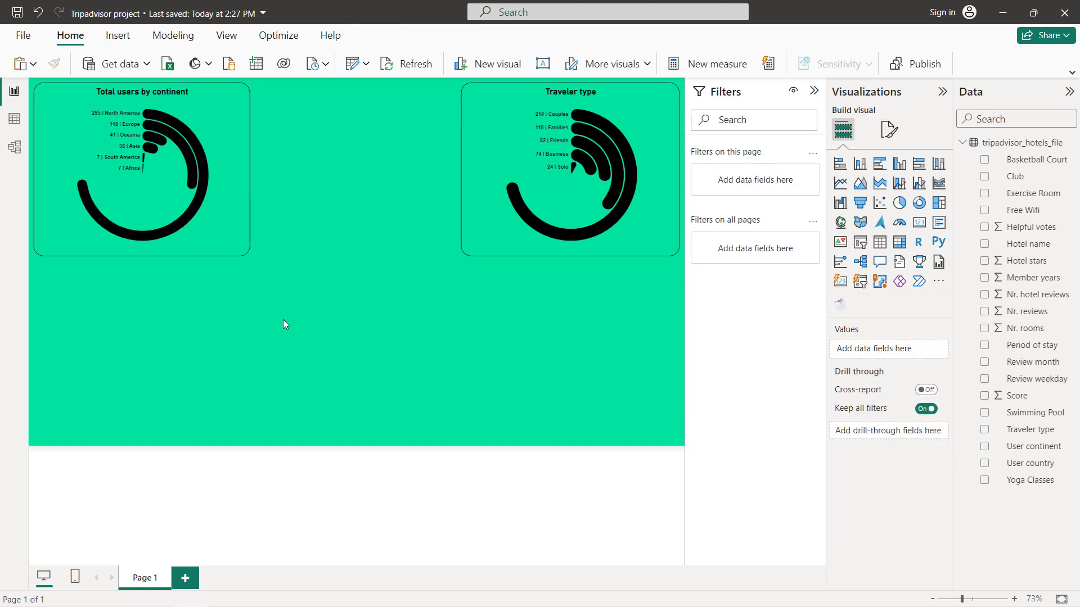
# Step: Insert a clustered bar chart of distinct Hotel name count by Hotel stars
pyautogui.click(879, 165)
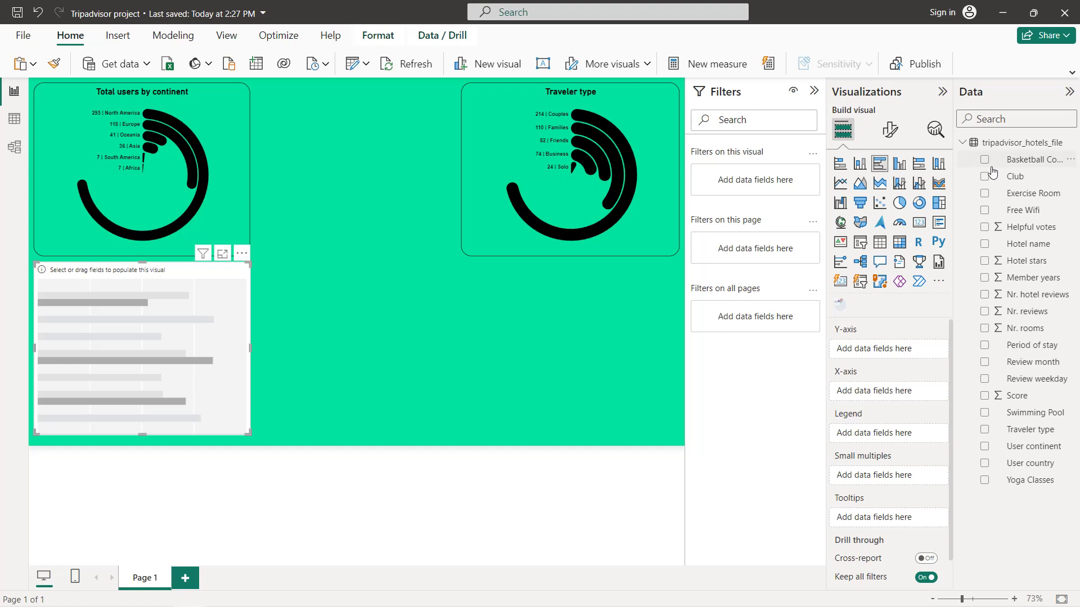
pyautogui.click(984, 262)
pyautogui.moveTo(875, 392); pyautogui.dragTo(880, 349)
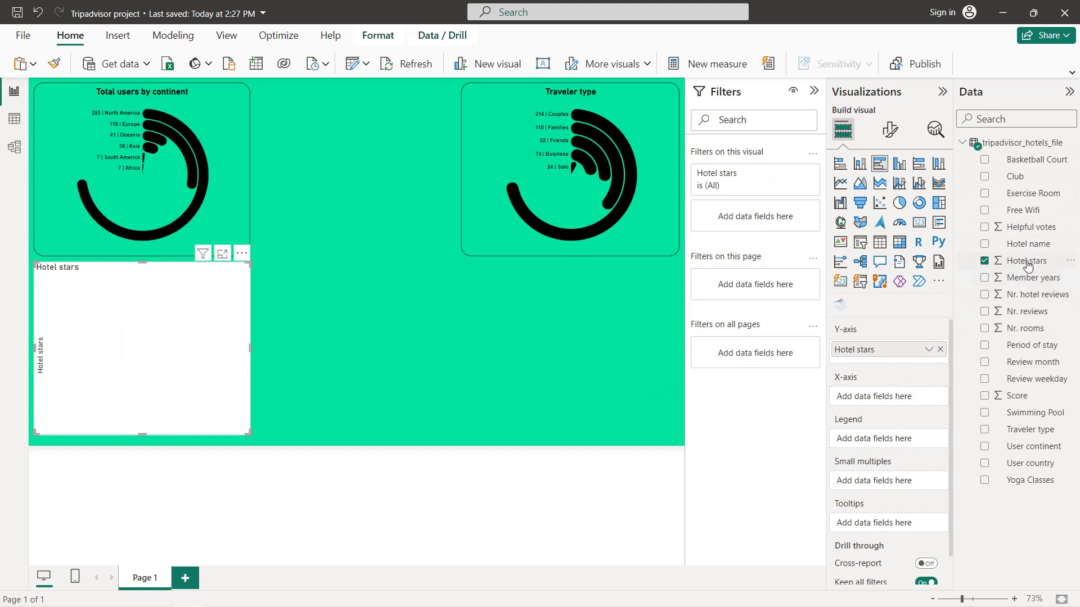
pyautogui.moveTo(1028, 248); pyautogui.dragTo(907, 398)
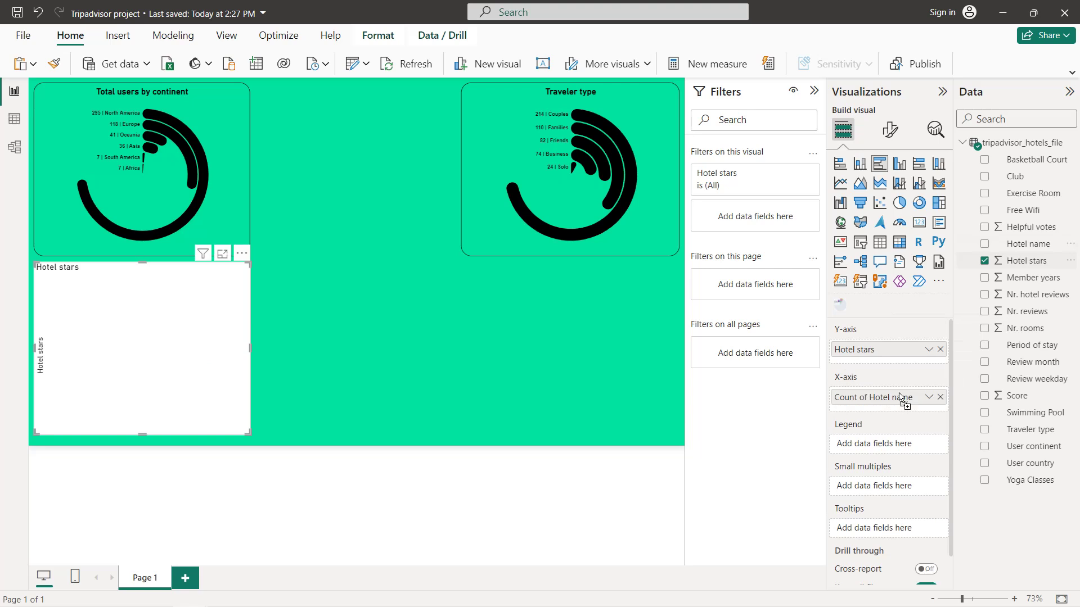
pyautogui.click(928, 397)
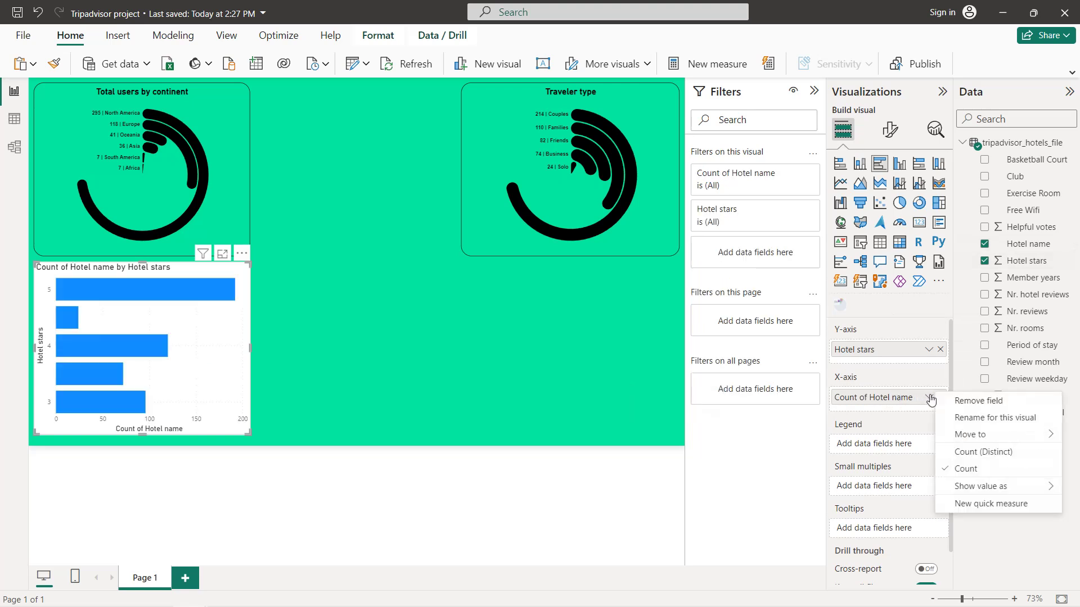
pyautogui.click(954, 456)
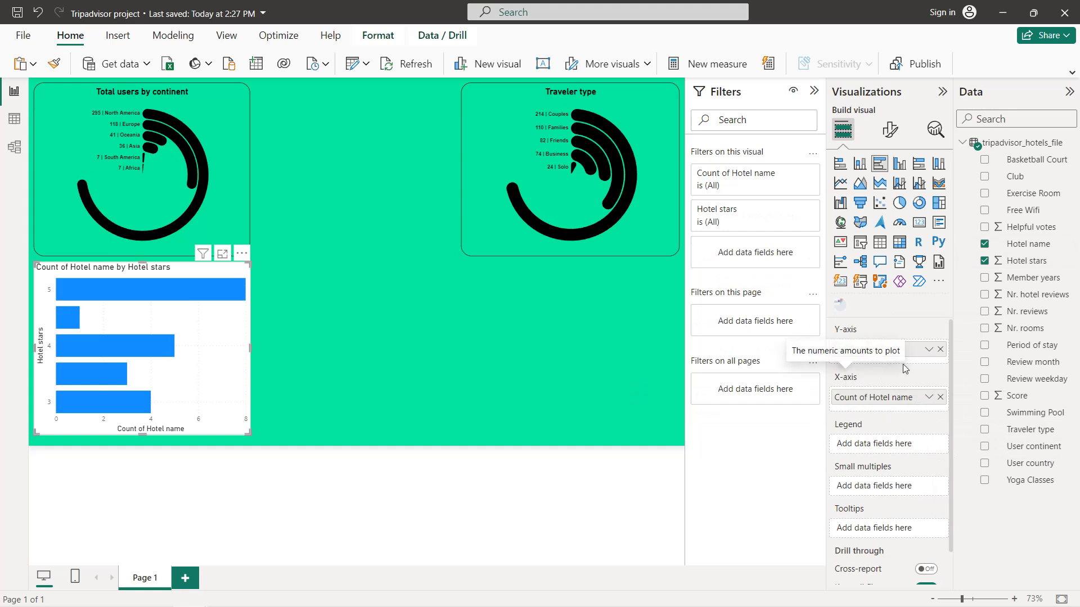
pyautogui.click(890, 130)
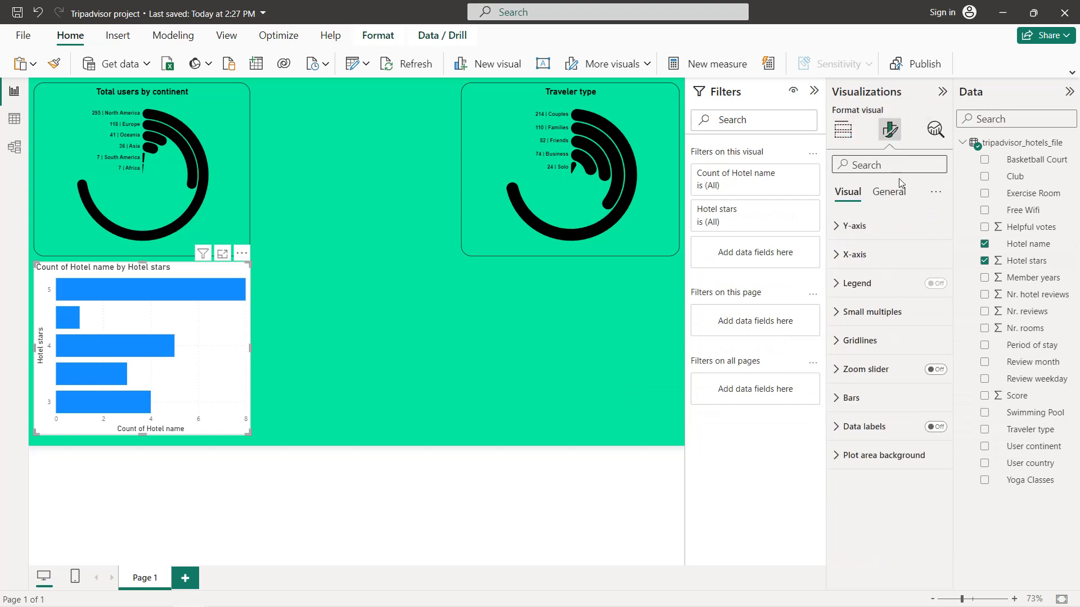
# Step: Give the bar chart a green background and a border with 20 px rounded corners
pyautogui.click(893, 193)
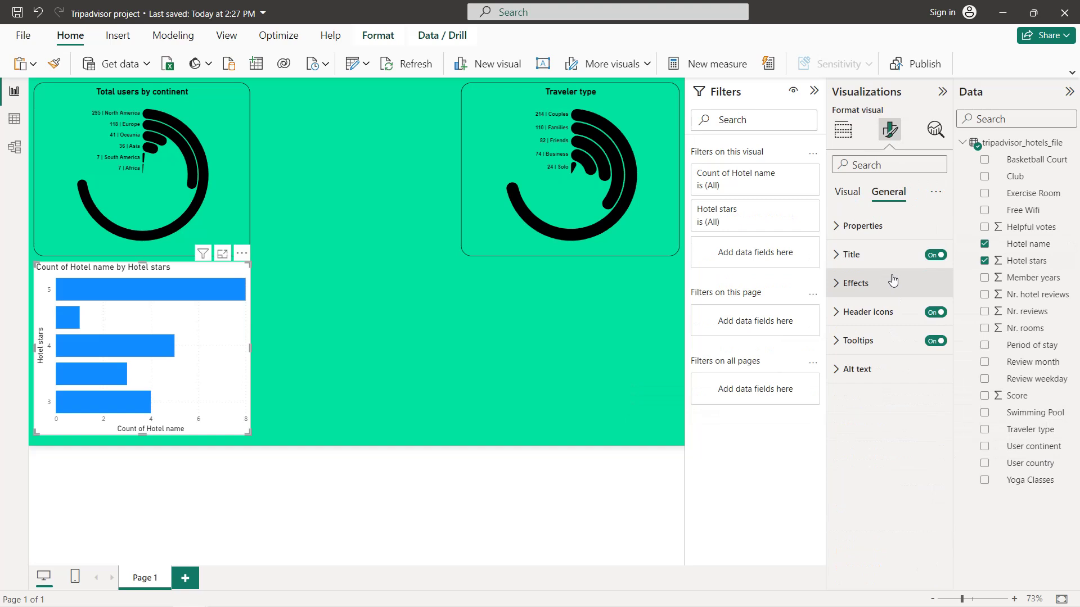
pyautogui.click(878, 286)
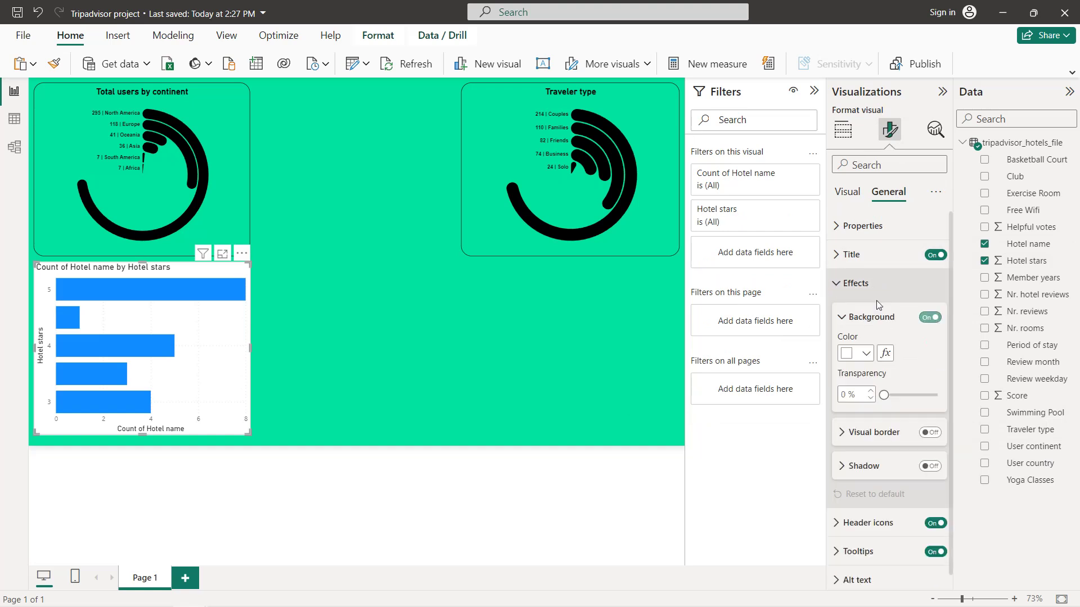
pyautogui.click(866, 354)
pyautogui.click(875, 291)
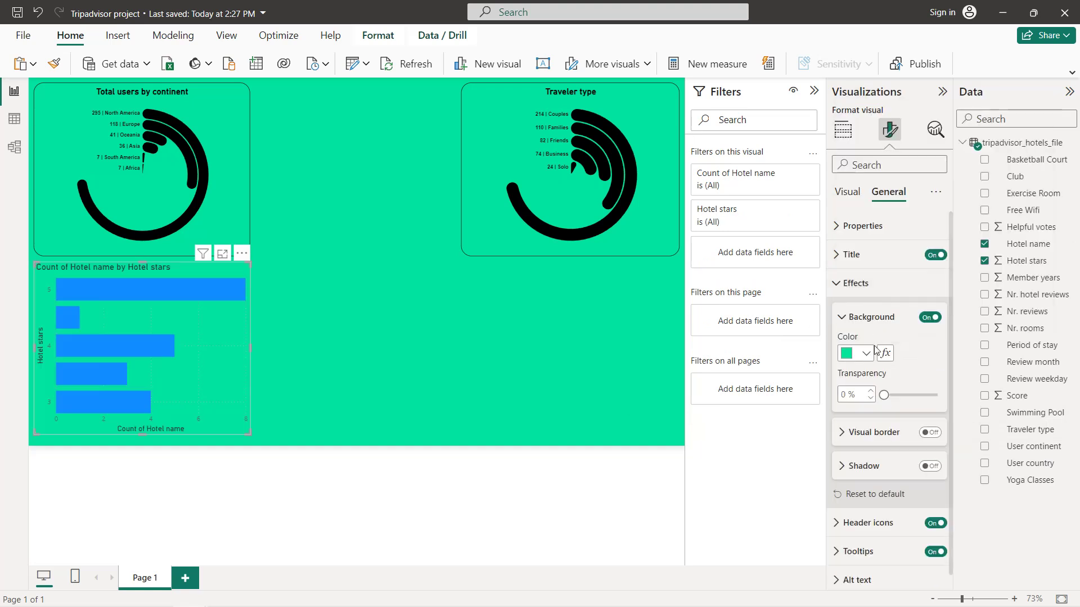
pyautogui.click(930, 433)
pyautogui.click(898, 437)
pyautogui.click(842, 419)
pyautogui.write('20')
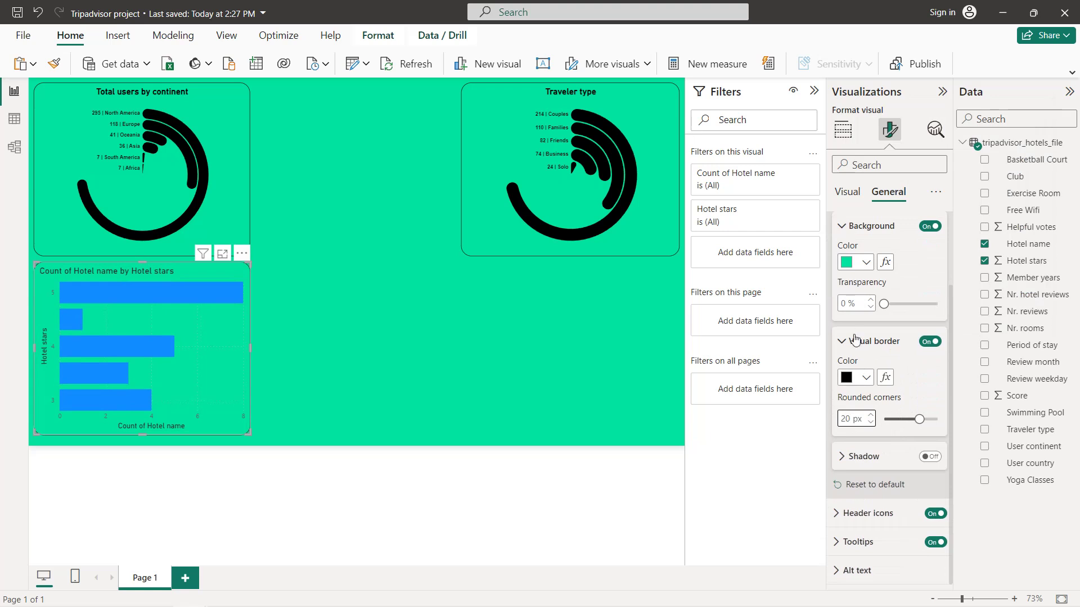
# Step: Retitle the bar chart 'Hotels by stars'
pyautogui.scroll(3, 851, 217)
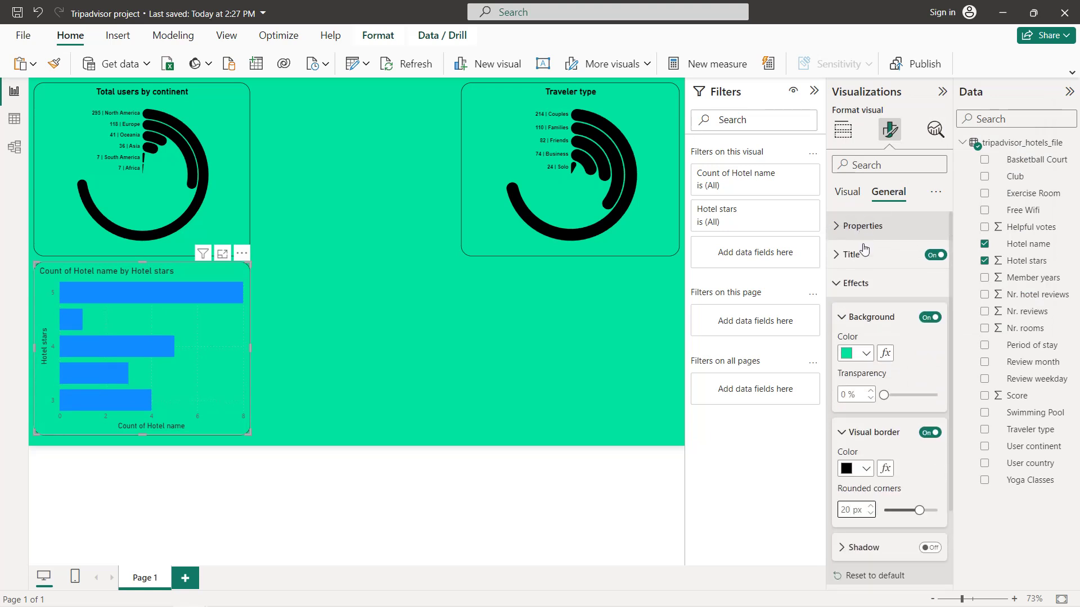
pyautogui.click(855, 254)
pyautogui.click(873, 325)
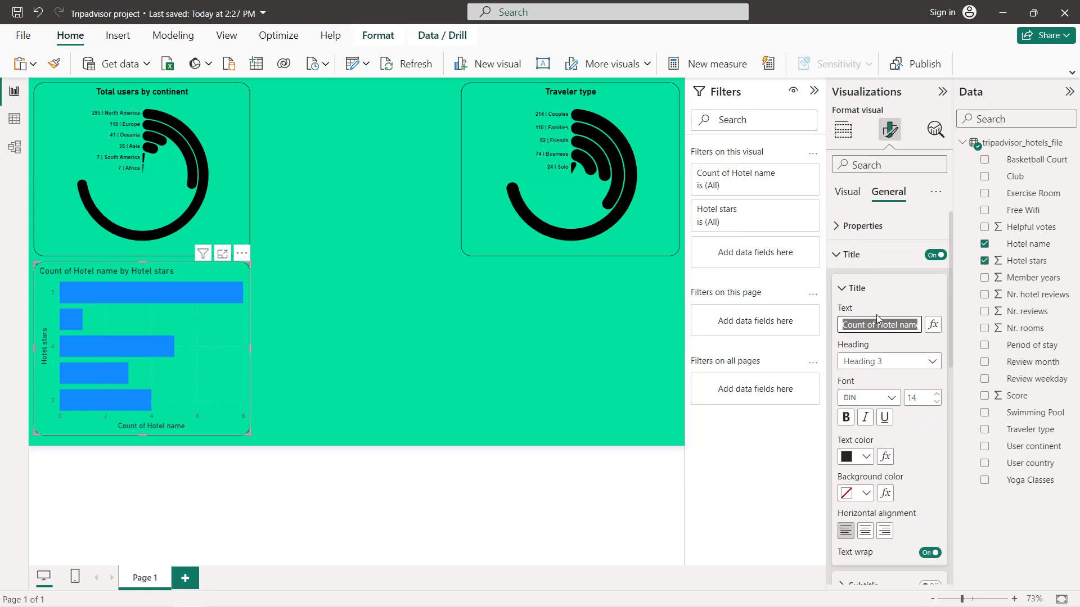
pyautogui.write('Hotels by')
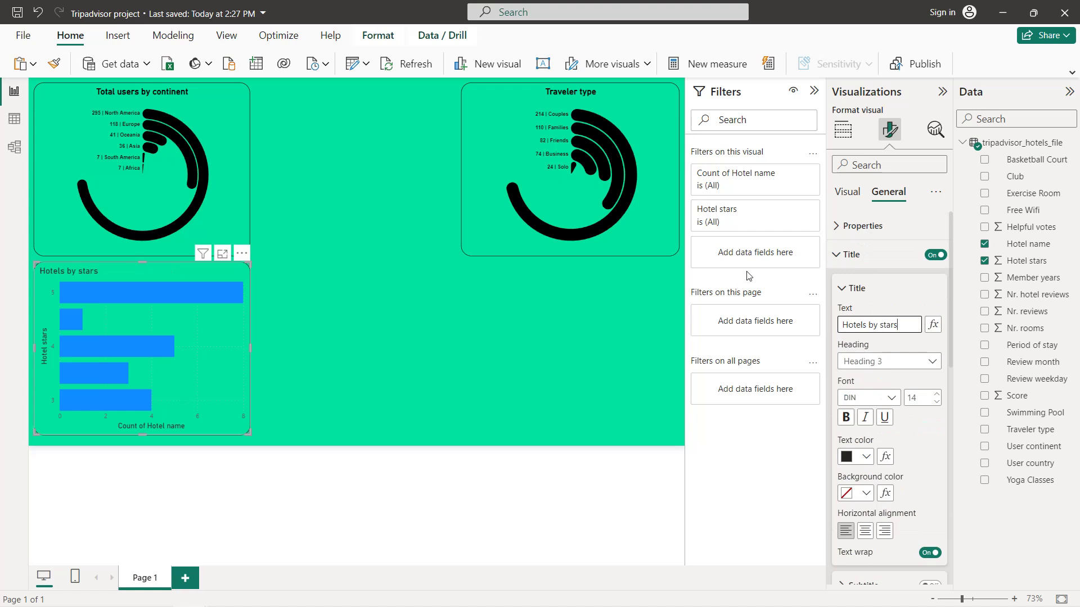
pyautogui.click(849, 254)
pyautogui.click(848, 194)
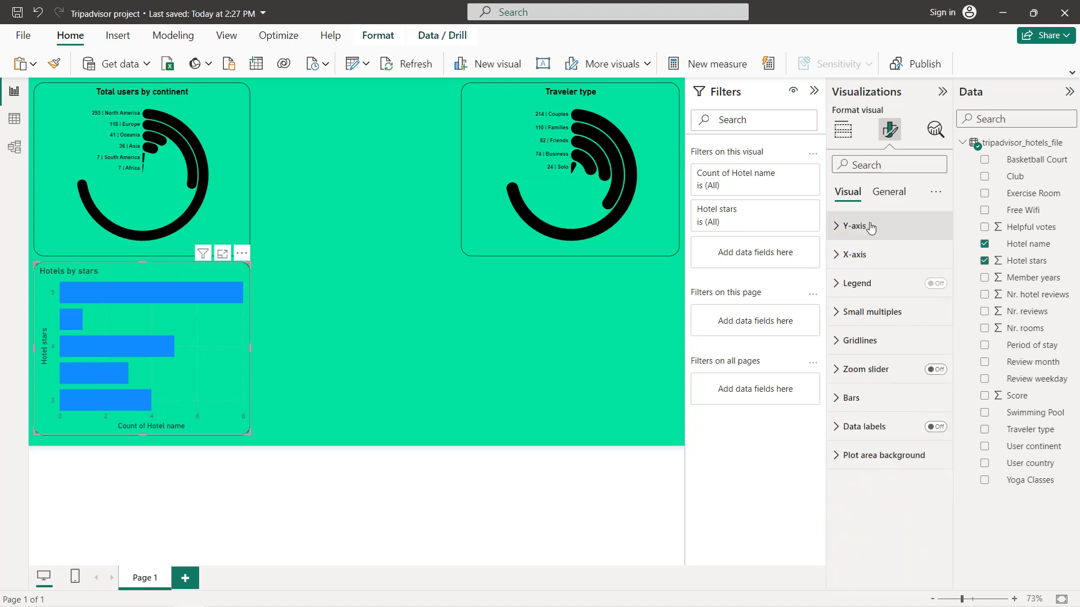
# Step: Make the Hotels by stars bars black
pyautogui.click(850, 393)
pyautogui.scroll(-3, 881, 383)
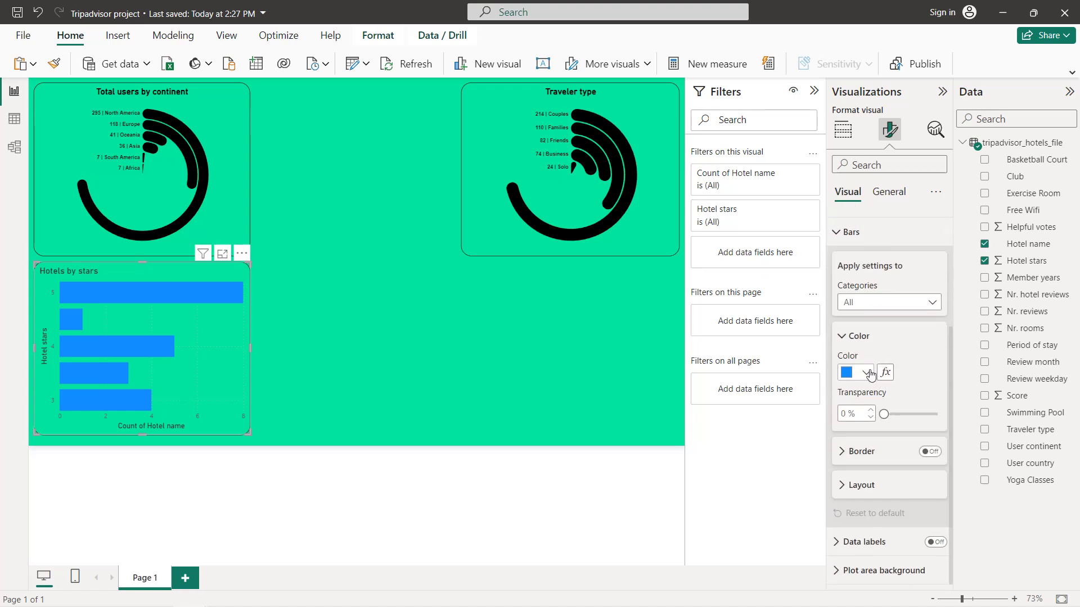
pyautogui.click(866, 373)
pyautogui.click(873, 148)
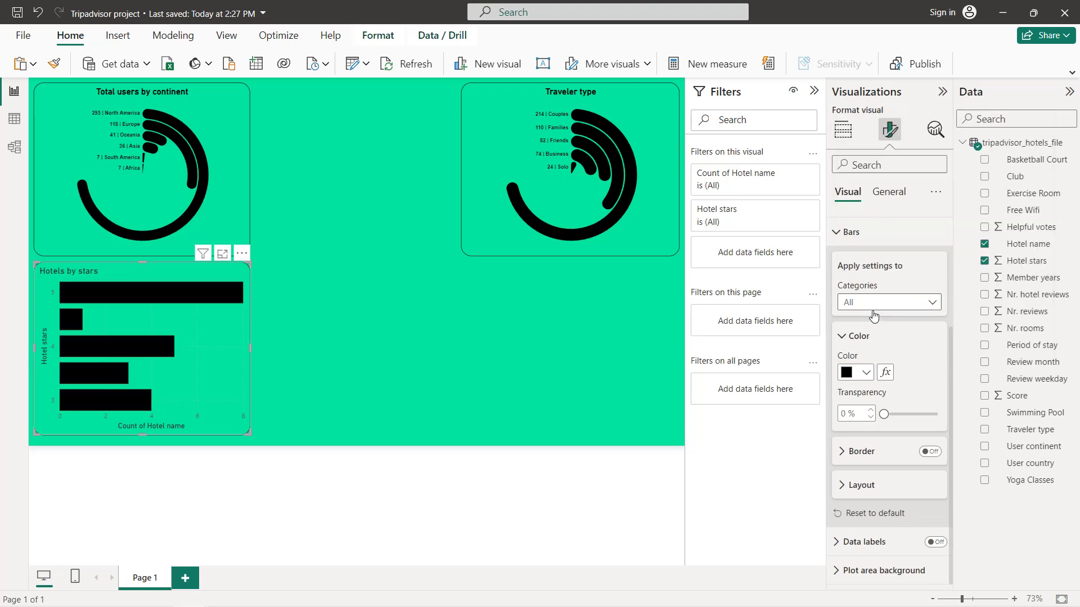
pyautogui.scroll(2, 871, 306)
pyautogui.click(855, 286)
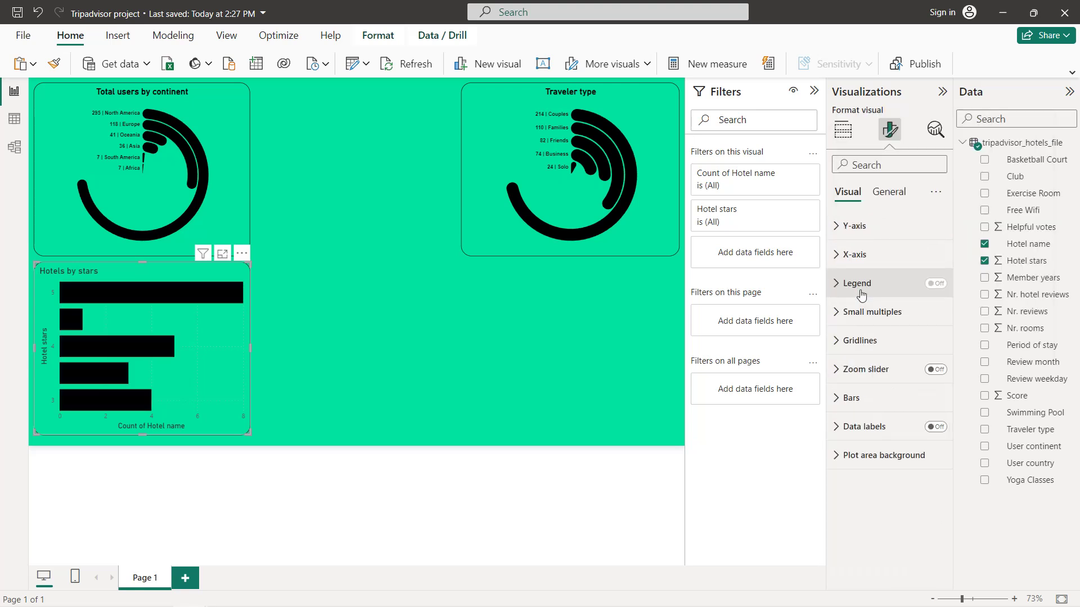
# Step: Hide the Y-axis title and make the Y-axis labels black
pyautogui.click(856, 226)
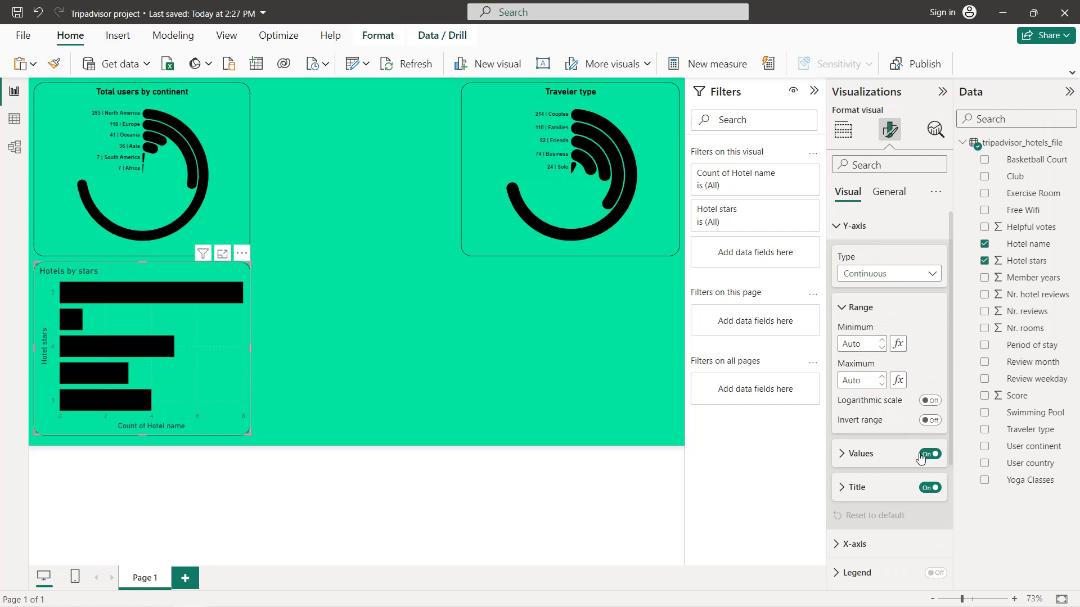
pyautogui.click(930, 488)
pyautogui.click(900, 454)
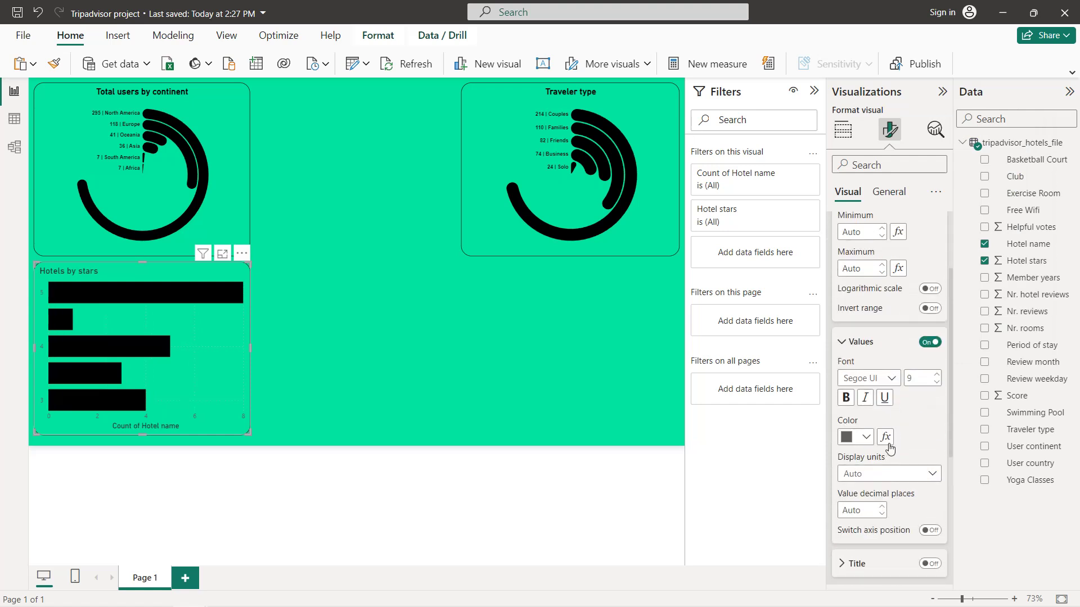
pyautogui.click(861, 437)
pyautogui.click(852, 374)
# Step: Hide the X-axis title and make the X-axis labels bold black
pyautogui.scroll(-5, 864, 341)
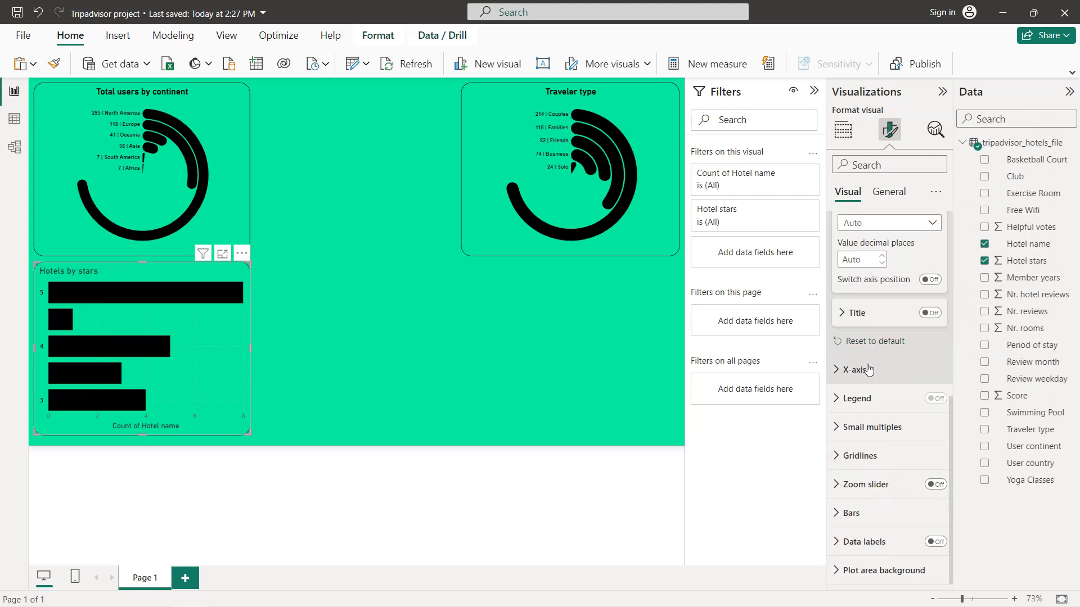
pyautogui.click(869, 369)
pyautogui.scroll(-3, 870, 371)
pyautogui.click(929, 416)
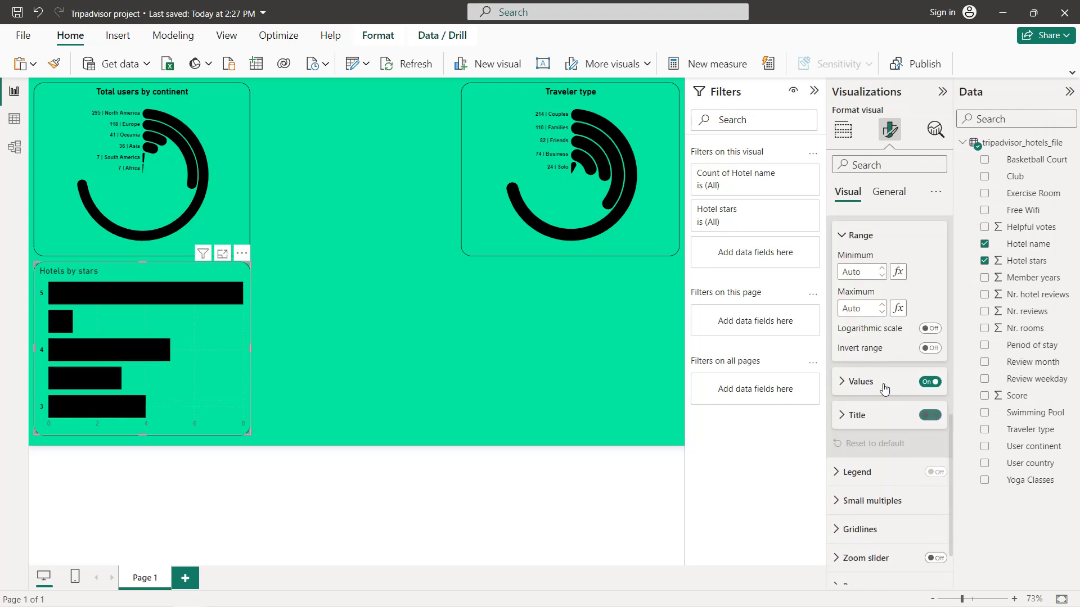
pyautogui.click(857, 381)
pyautogui.scroll(-2, 864, 367)
pyautogui.click(865, 365)
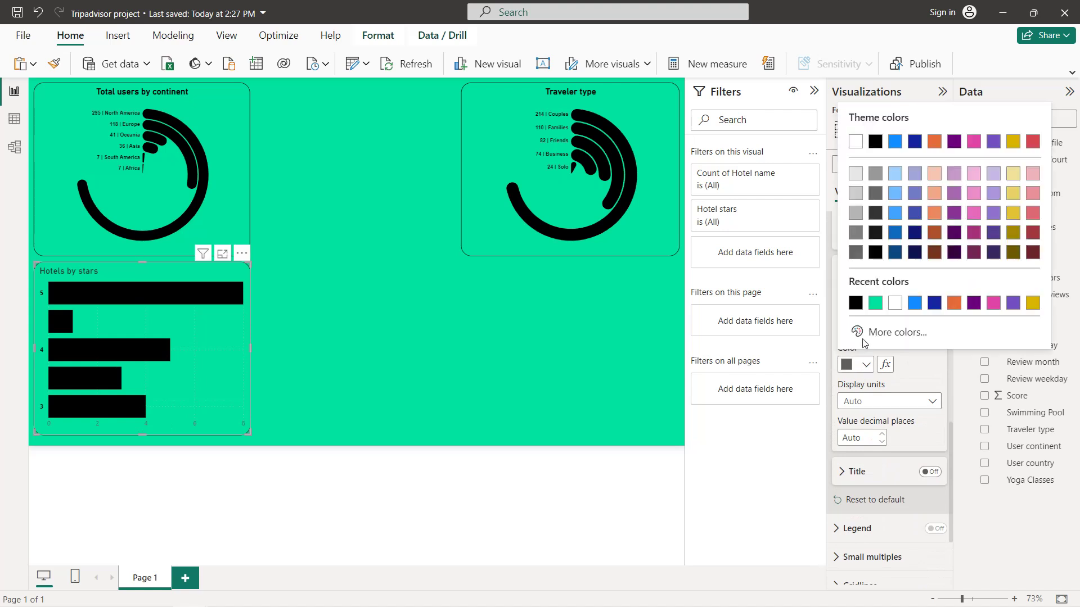
pyautogui.click(853, 302)
pyautogui.click(846, 326)
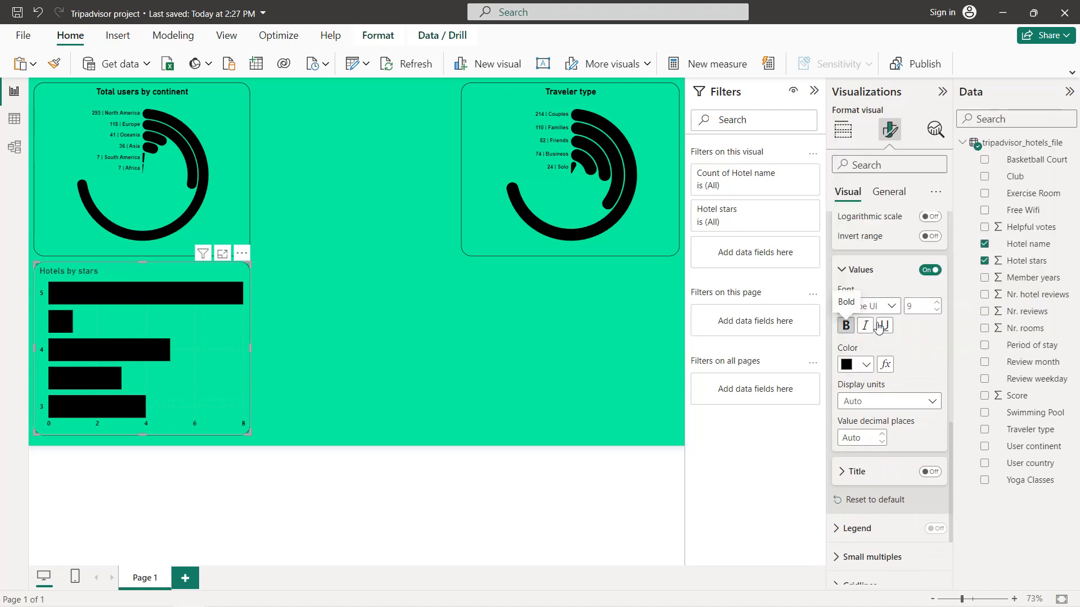
pyautogui.scroll(4, 889, 253)
# Step: Center and bold the Hotels by stars title
pyautogui.click(894, 192)
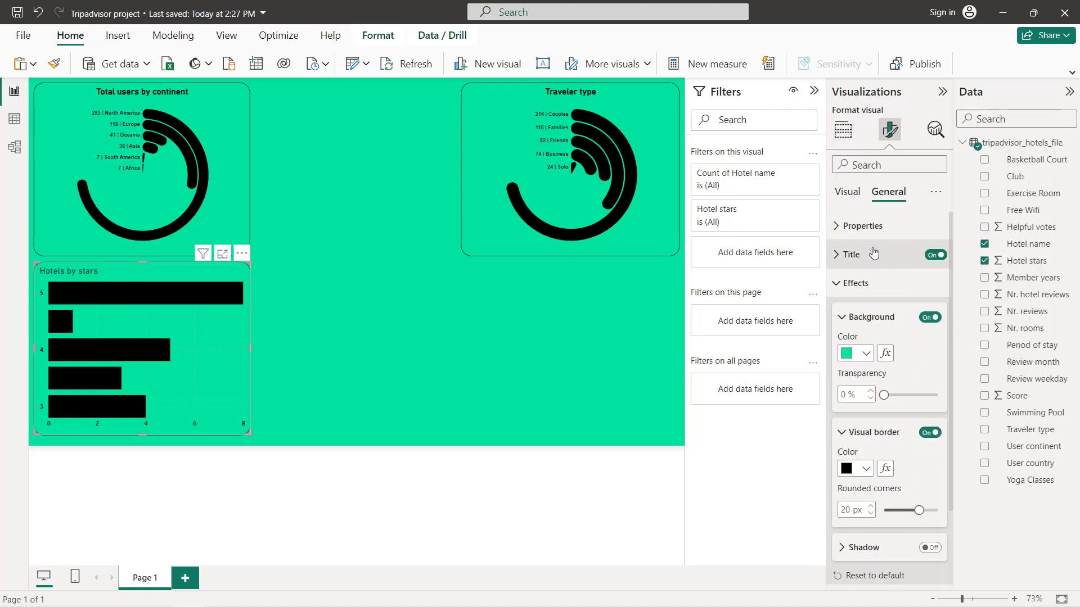
pyautogui.click(857, 254)
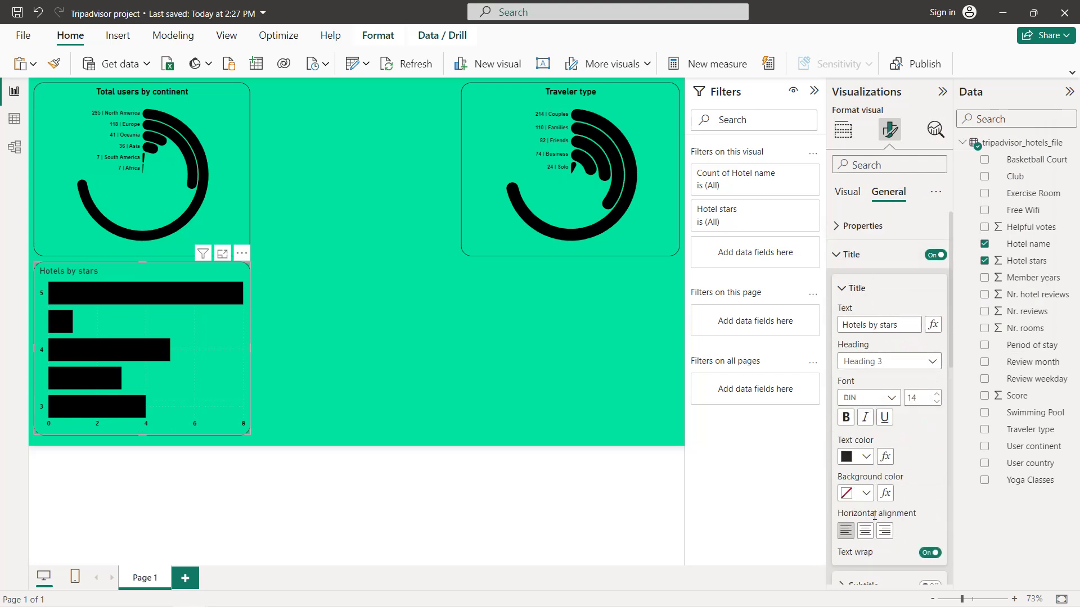
pyautogui.click(865, 531)
pyautogui.click(853, 418)
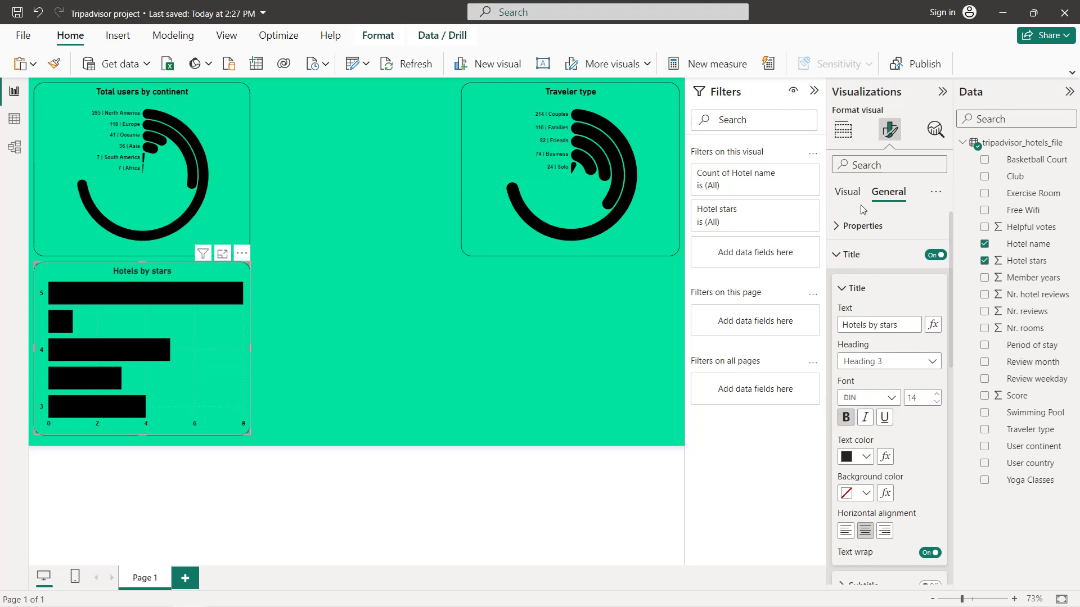
pyautogui.click(848, 192)
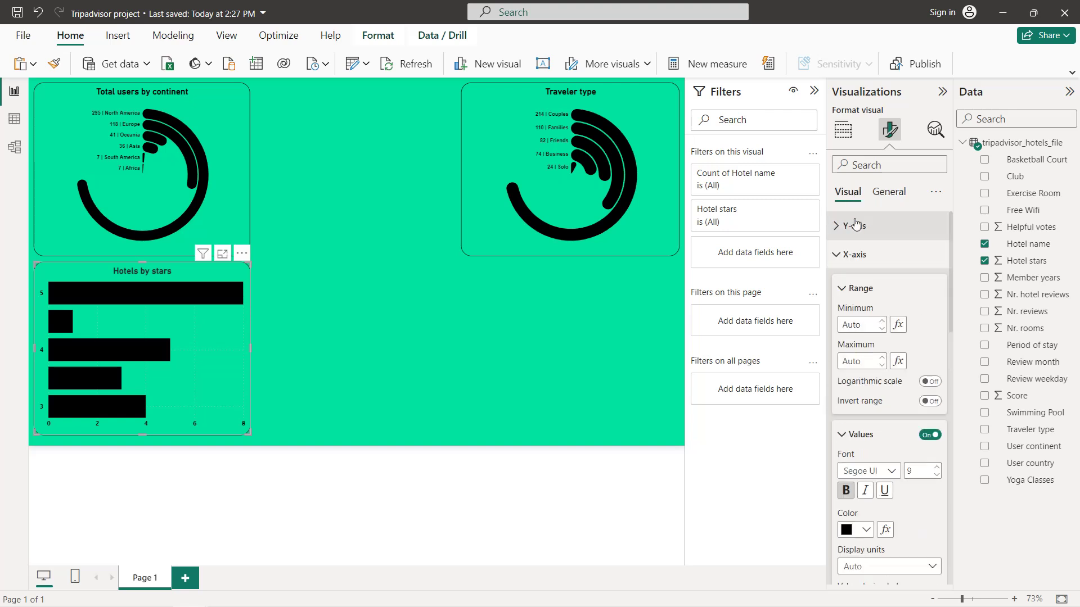
# Step: Turn on data labels for the Hotels by stars bars and make them black and bold
pyautogui.click(856, 252)
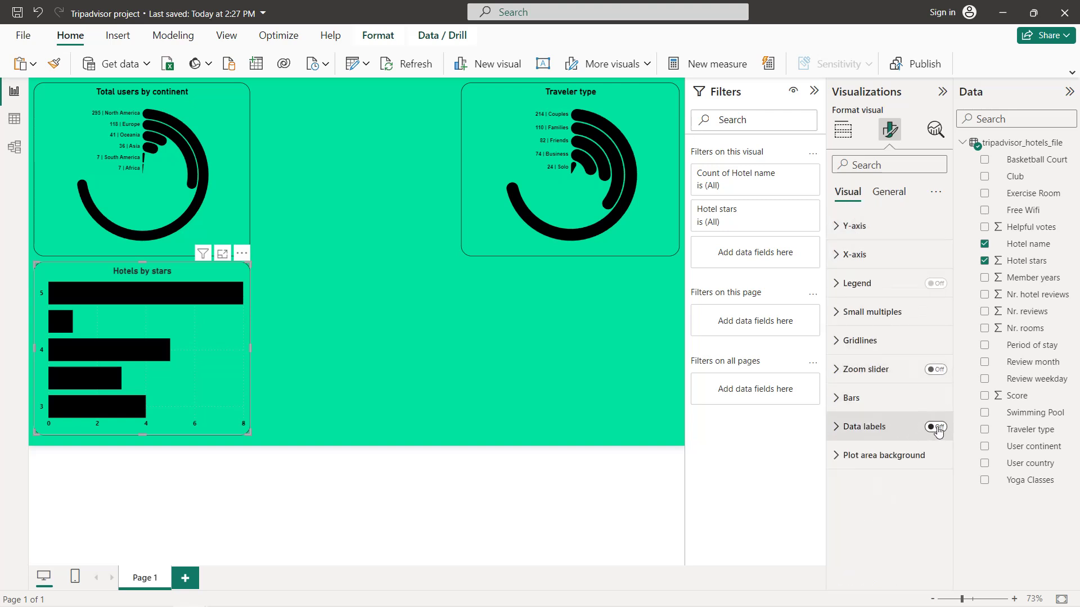
pyautogui.click(890, 431)
pyautogui.scroll(-2, 877, 416)
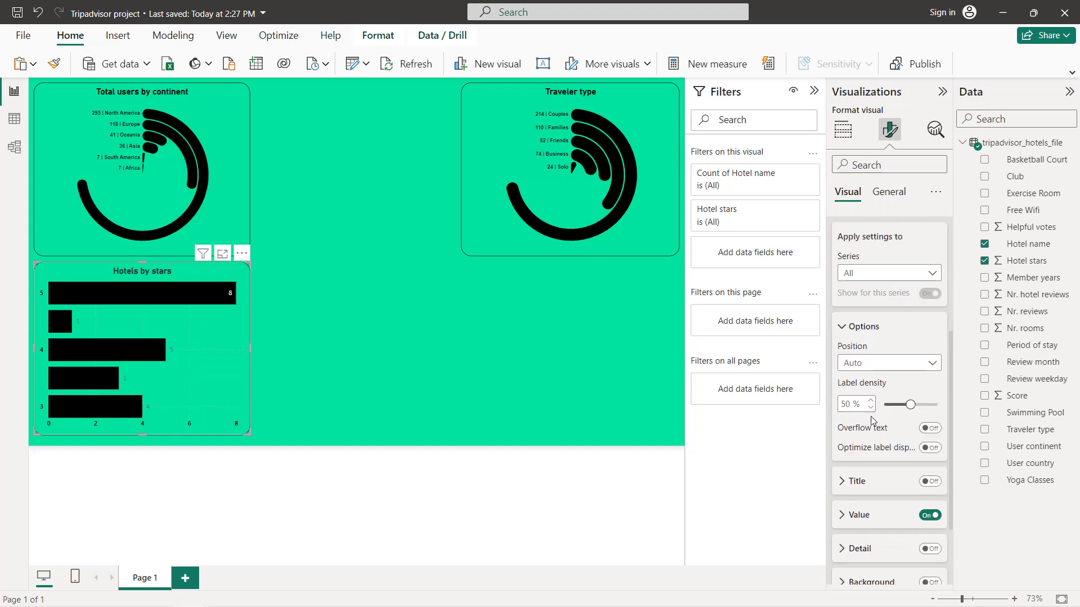
pyautogui.scroll(-2, 884, 403)
pyautogui.click(877, 416)
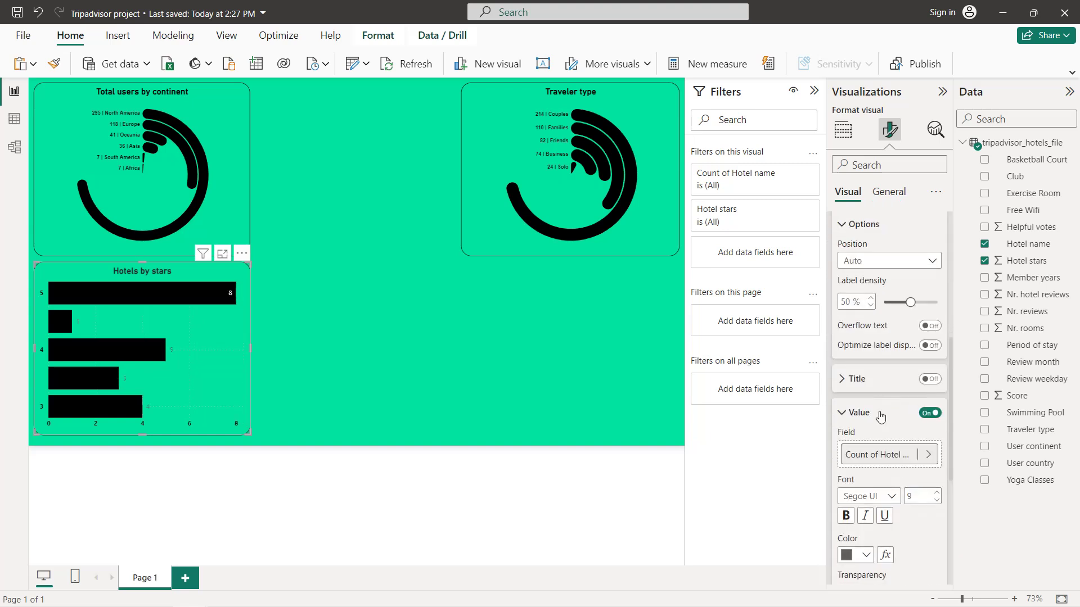
pyautogui.scroll(-5, 855, 337)
pyautogui.click(865, 276)
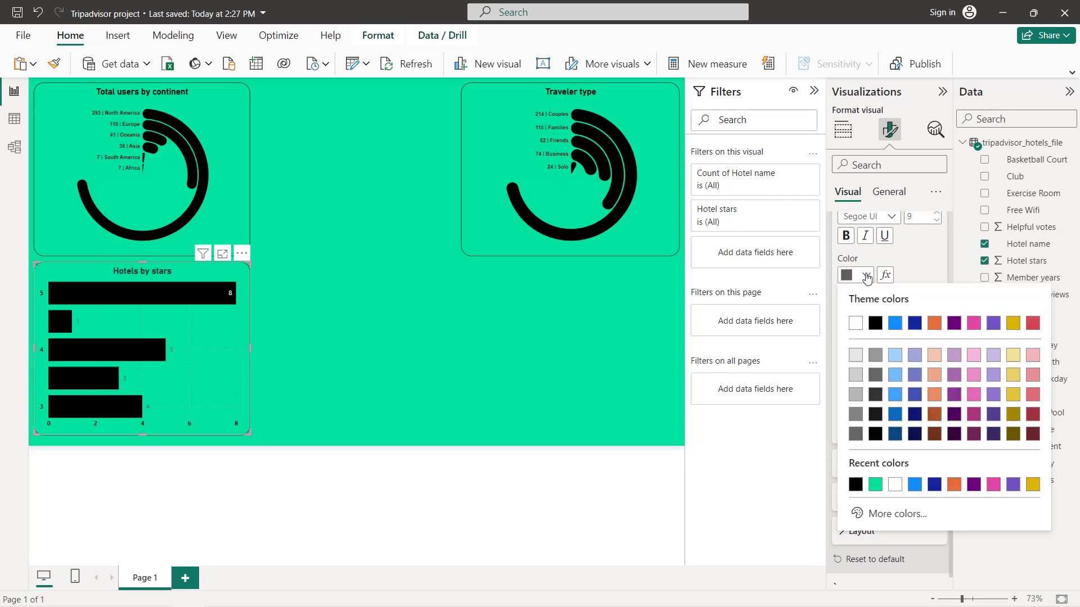
pyautogui.click(873, 323)
pyautogui.click(846, 236)
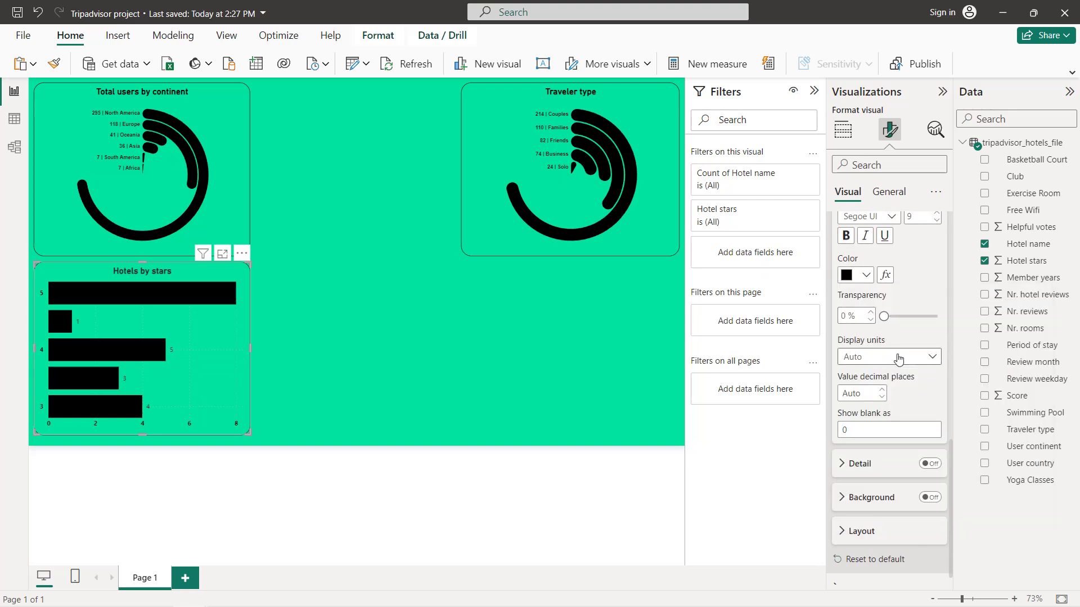
# Step: Position the bar value labels at Outside end
pyautogui.scroll(4, 899, 348)
pyautogui.scroll(2, 905, 357)
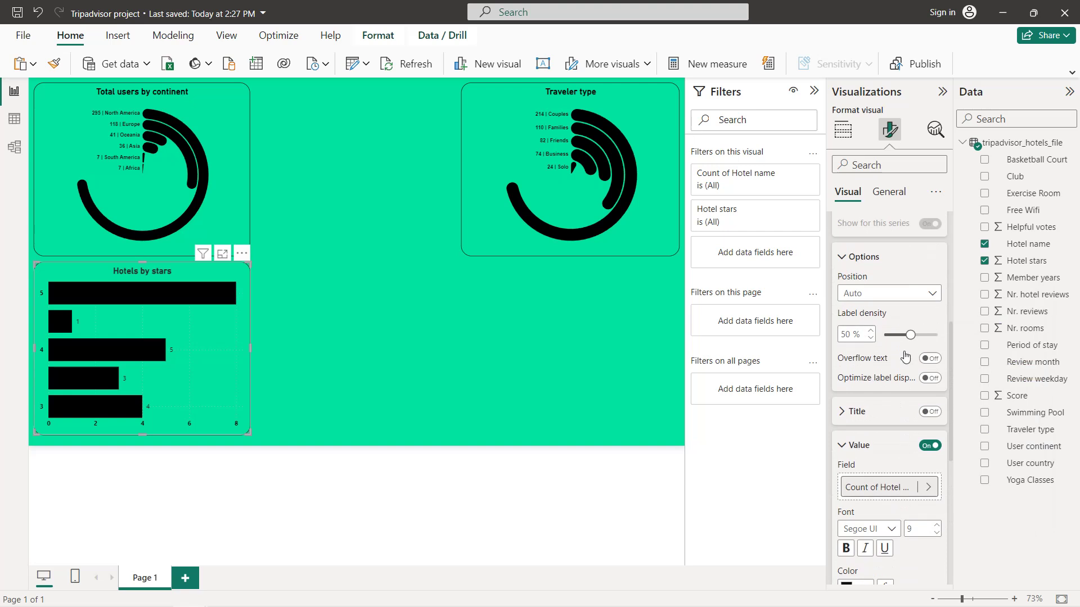
pyautogui.click(886, 317)
pyautogui.click(881, 368)
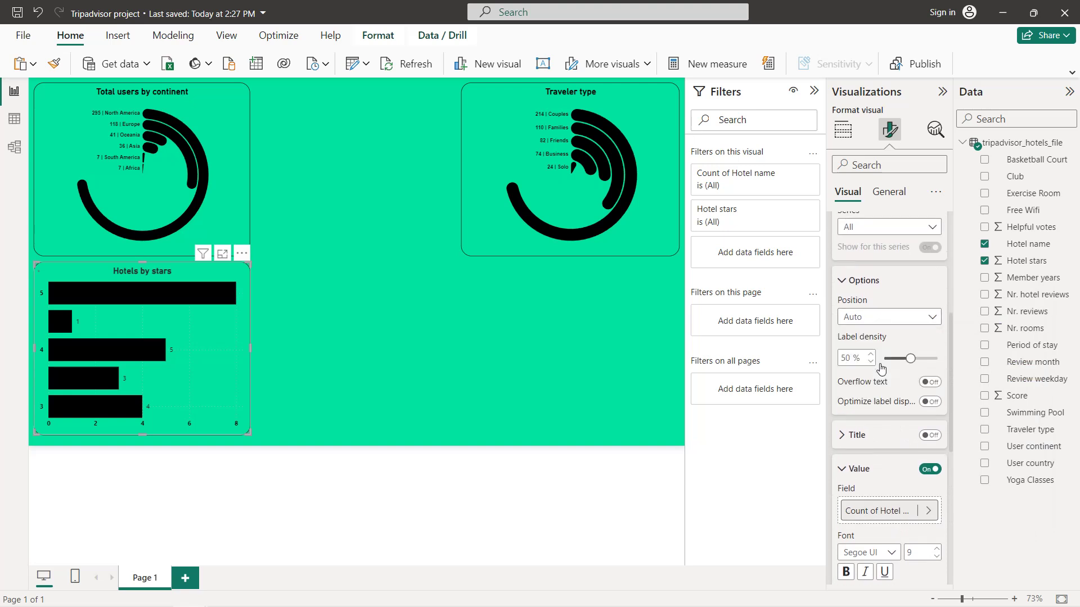
pyautogui.click(291, 342)
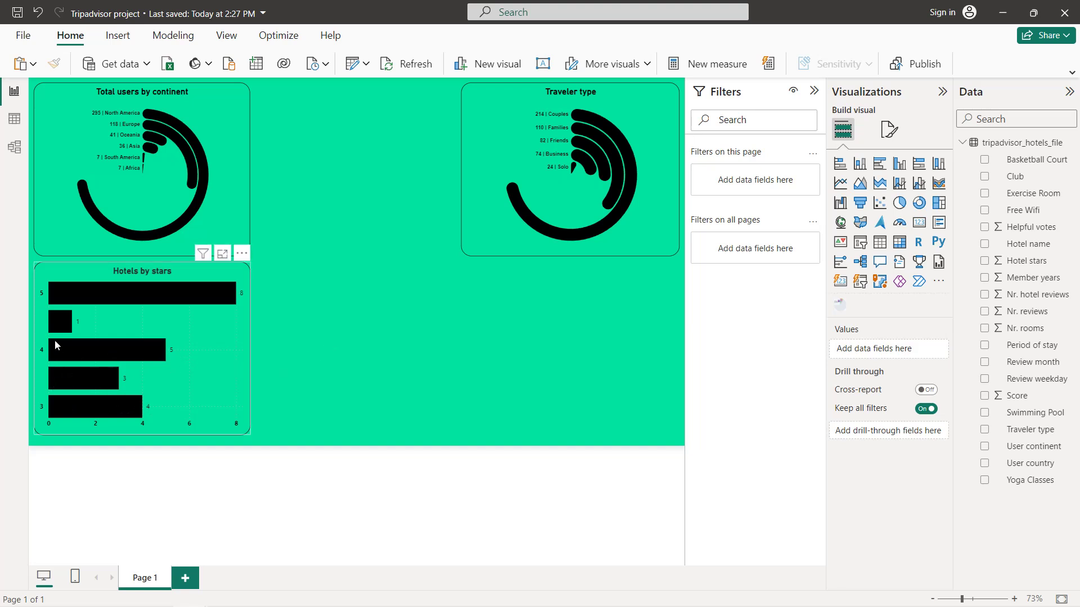
# Step: Duplicate the Hotels by stars chart and fit the copy beneath the Traveler type chart
pyautogui.moveTo(56, 318)
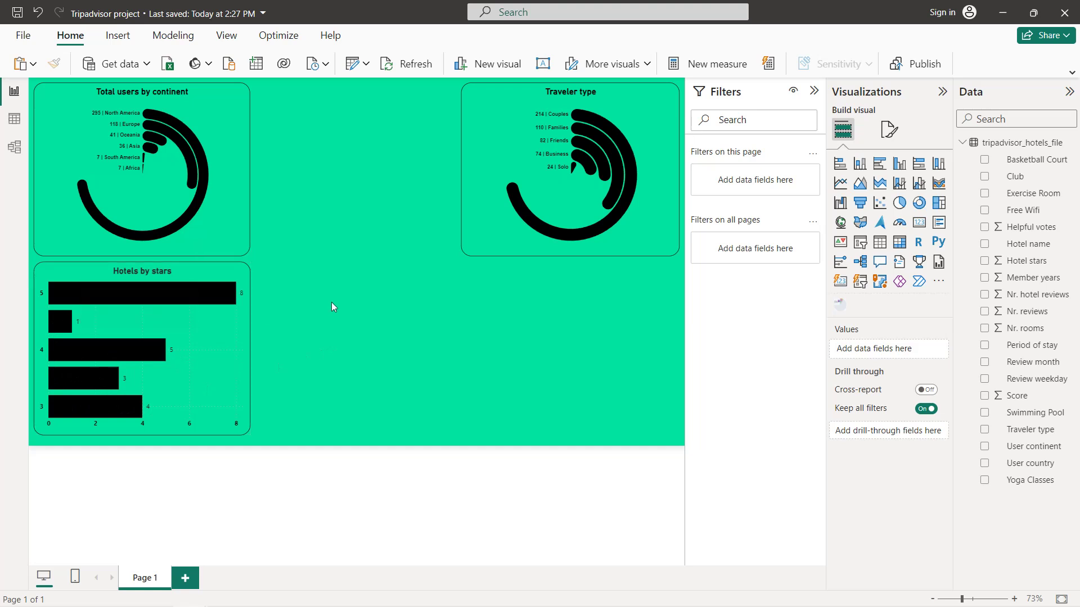
pyautogui.click(205, 345)
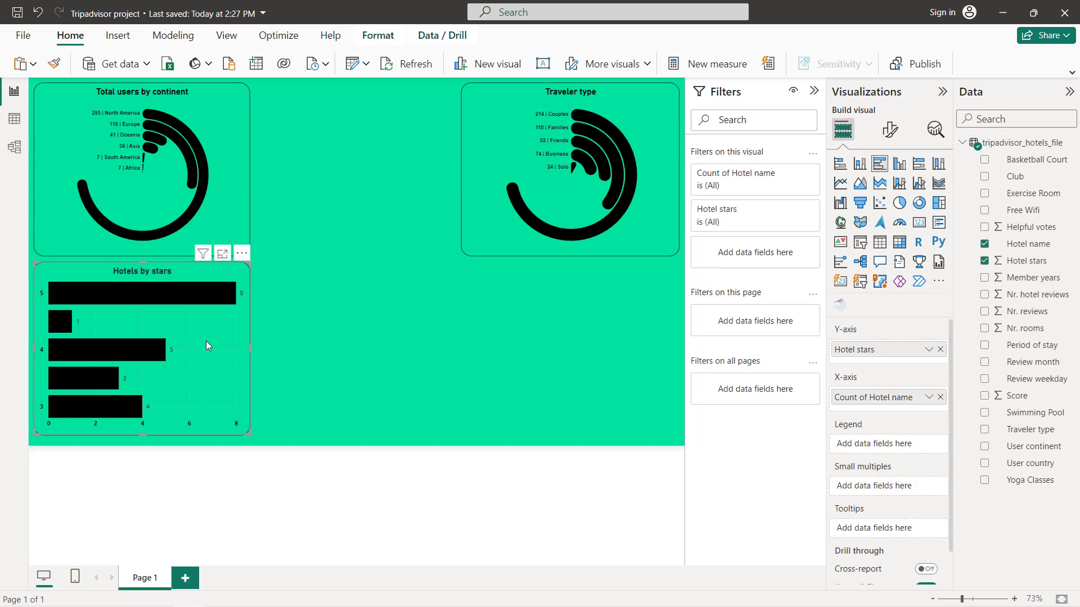
pyautogui.hotkey('ctrl', 'c')
pyautogui.hotkey('ctrl', 'v')
pyautogui.moveTo(206, 329); pyautogui.dragTo(628, 325)
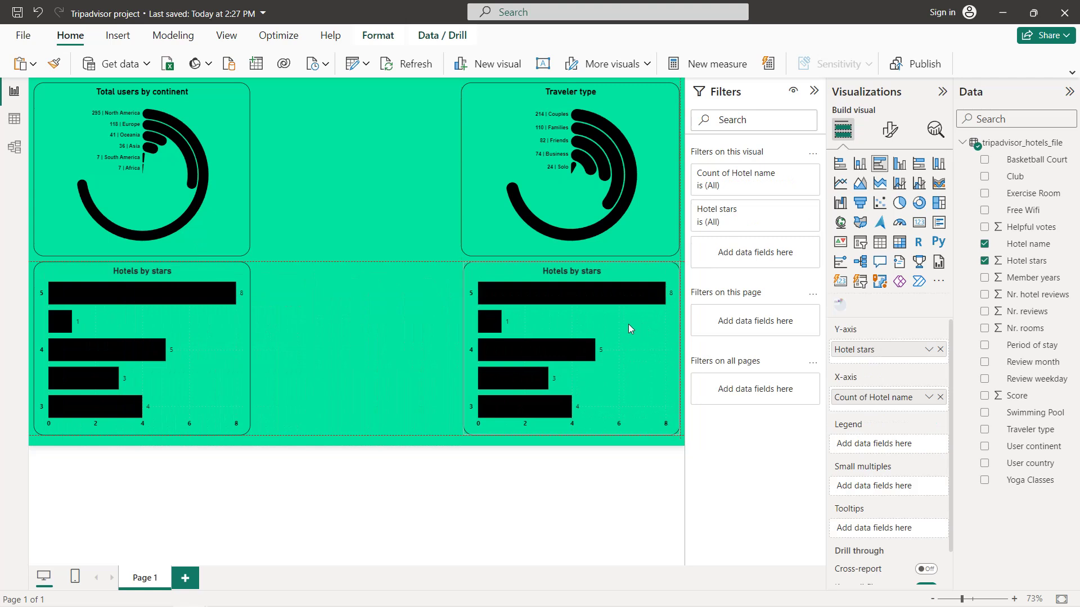
pyautogui.moveTo(629, 324); pyautogui.dragTo(629, 324)
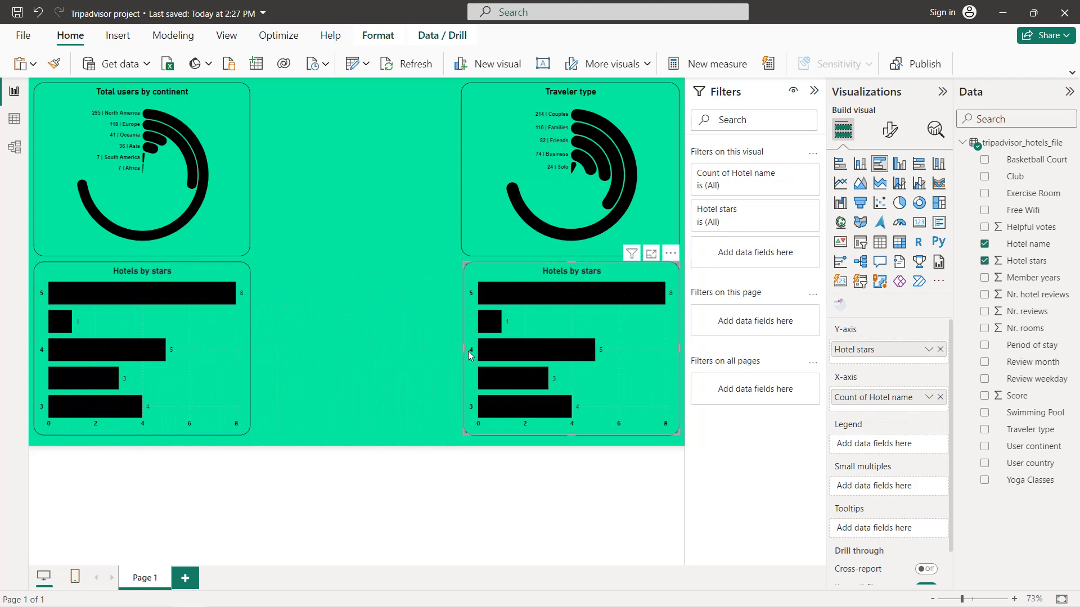
pyautogui.moveTo(462, 347); pyautogui.dragTo(458, 346)
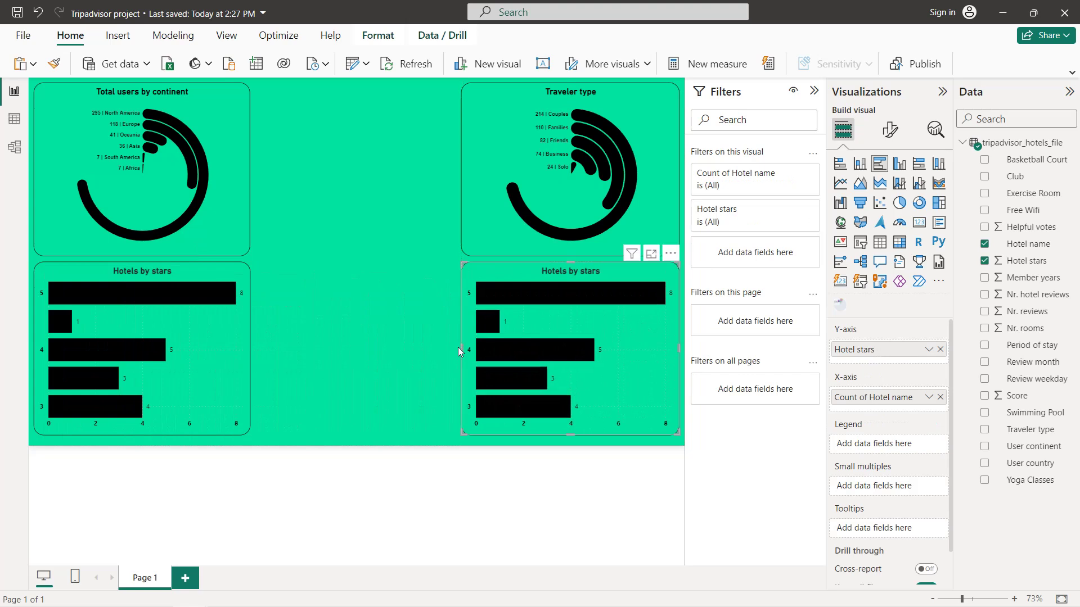
# Step: Replace Hotel stars and hotel count with Hotel name and Average of Nr. rooms
pyautogui.click(940, 350)
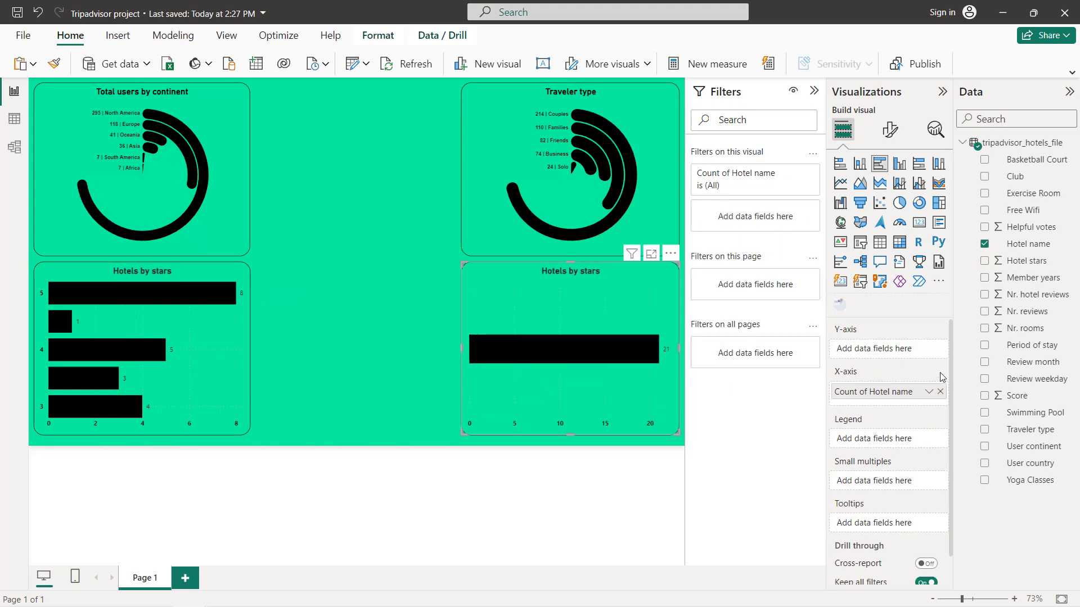
pyautogui.click(940, 397)
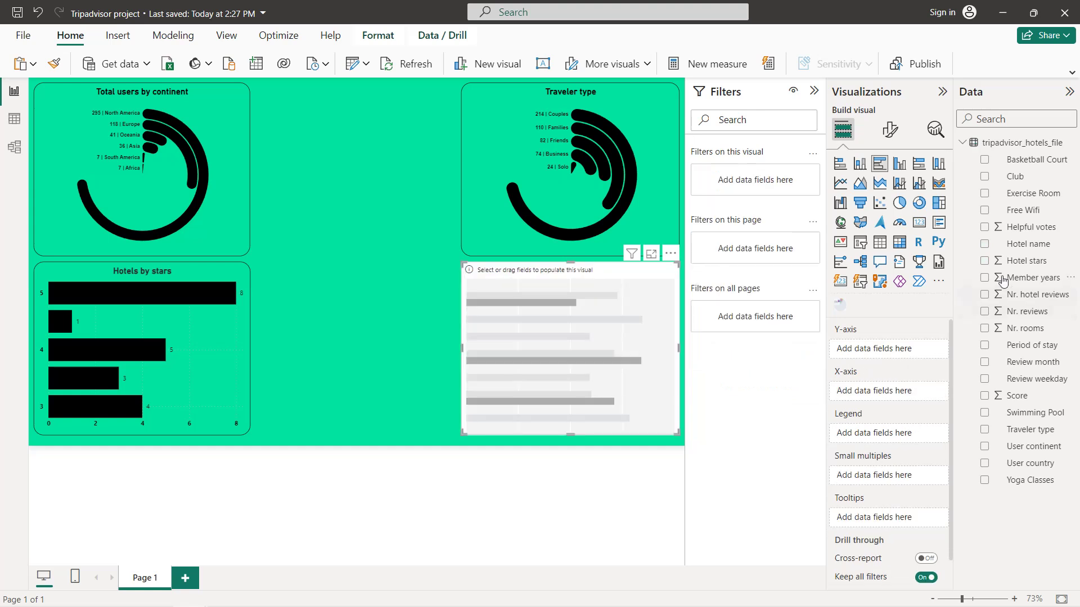
pyautogui.click(985, 246)
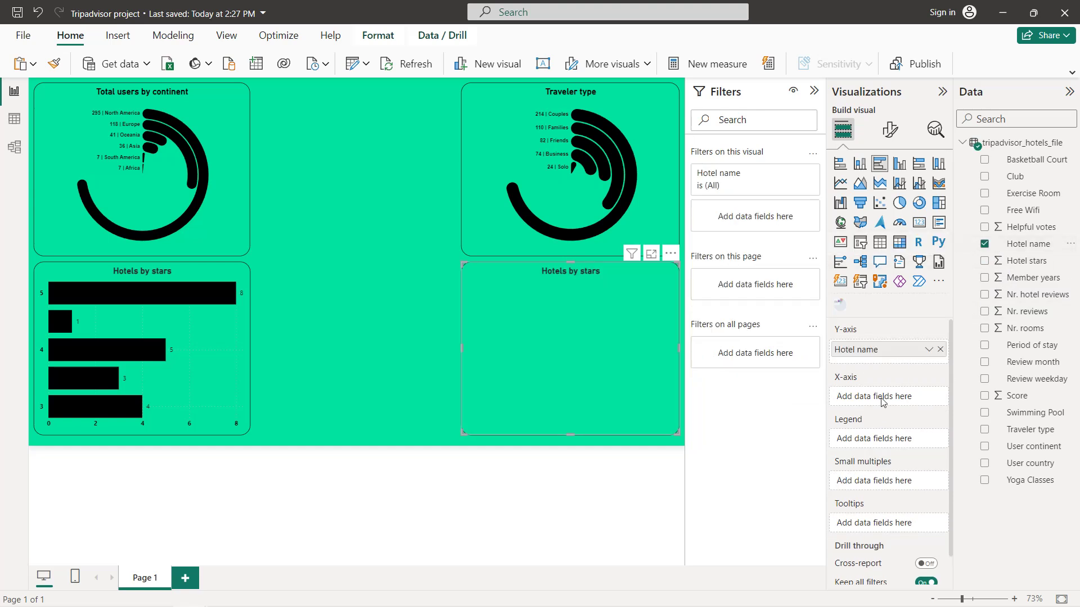
pyautogui.click(984, 330)
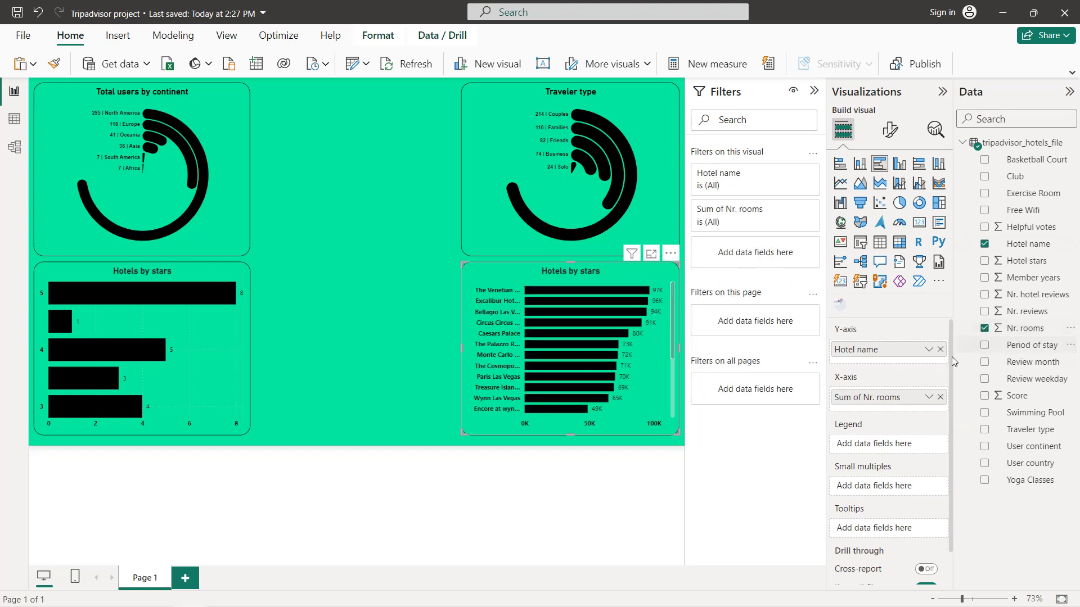
pyautogui.click(928, 398)
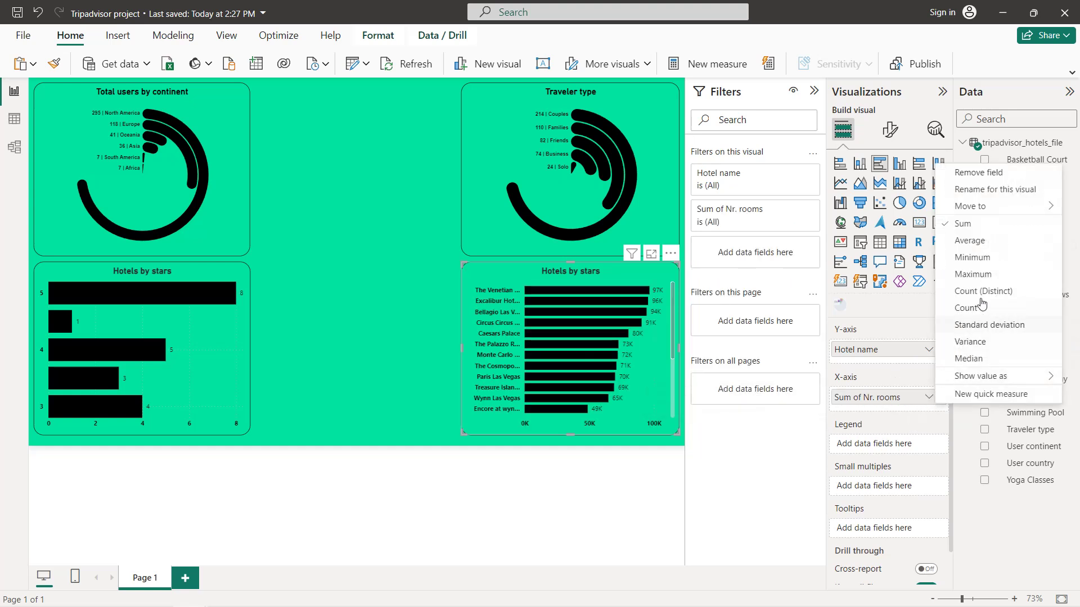
pyautogui.click(971, 241)
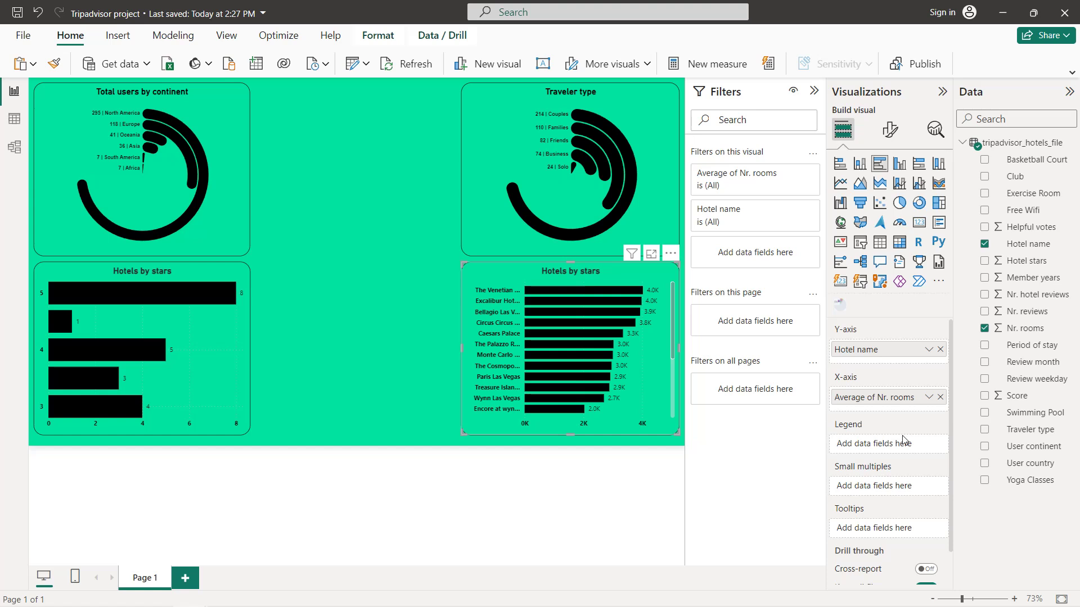
# Step: Set the rooms chart's X-axis display units to None
pyautogui.click(889, 129)
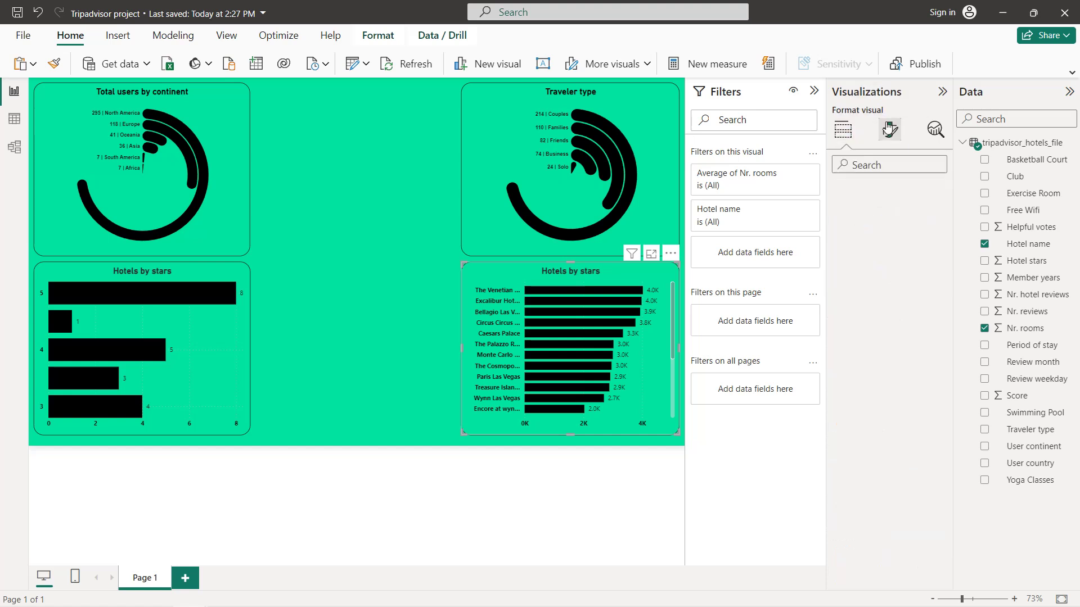
pyautogui.click(879, 257)
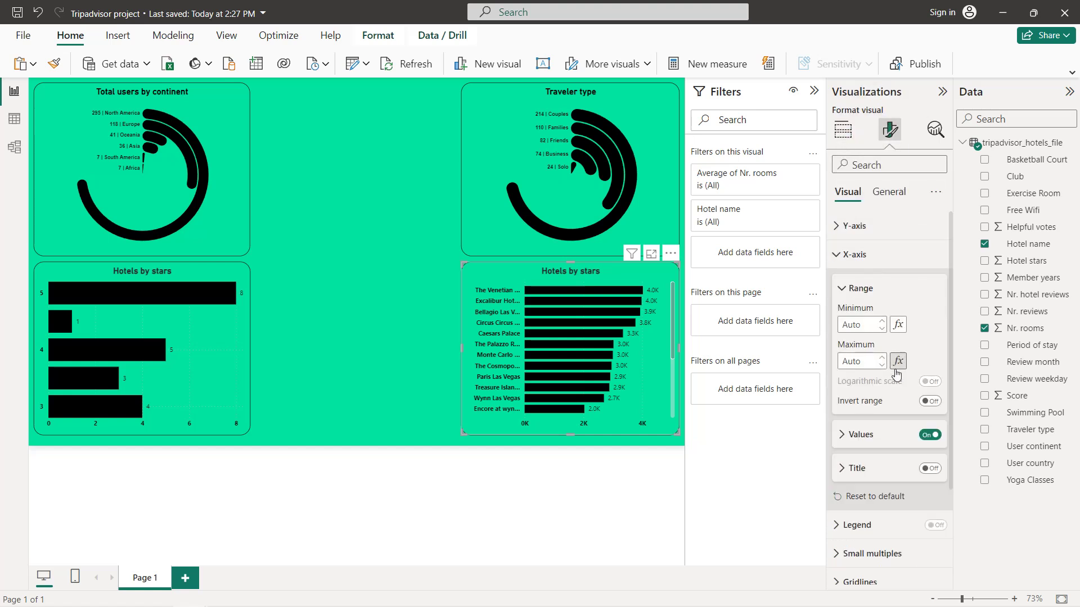
pyautogui.click(882, 440)
pyautogui.scroll(-3, 883, 441)
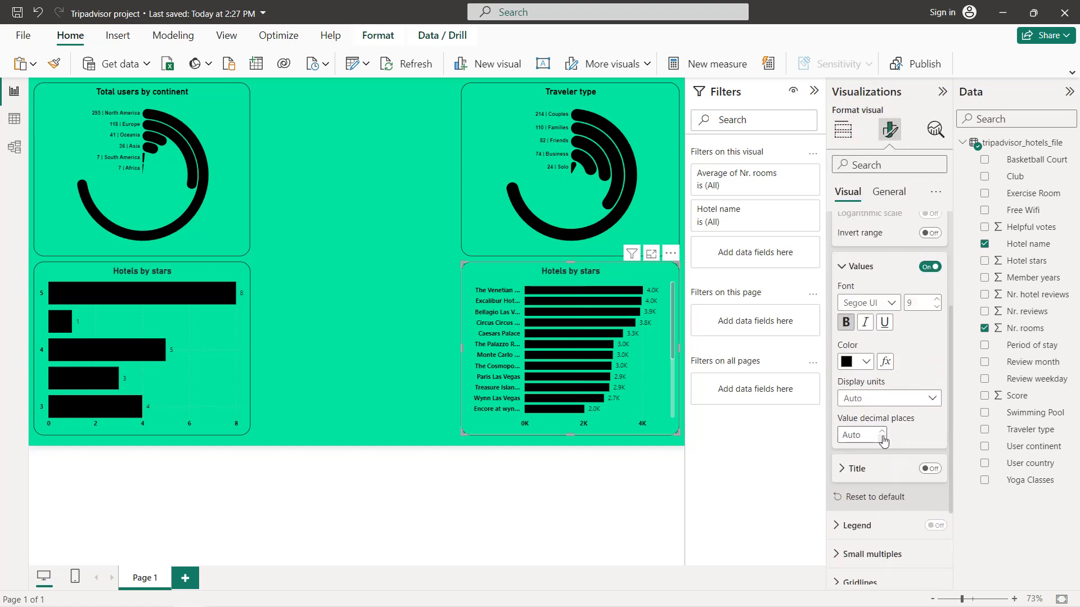
pyautogui.click(881, 398)
pyautogui.click(870, 431)
pyautogui.click(882, 438)
pyautogui.click(882, 440)
pyautogui.scroll(2, 899, 416)
pyautogui.scroll(-5, 890, 282)
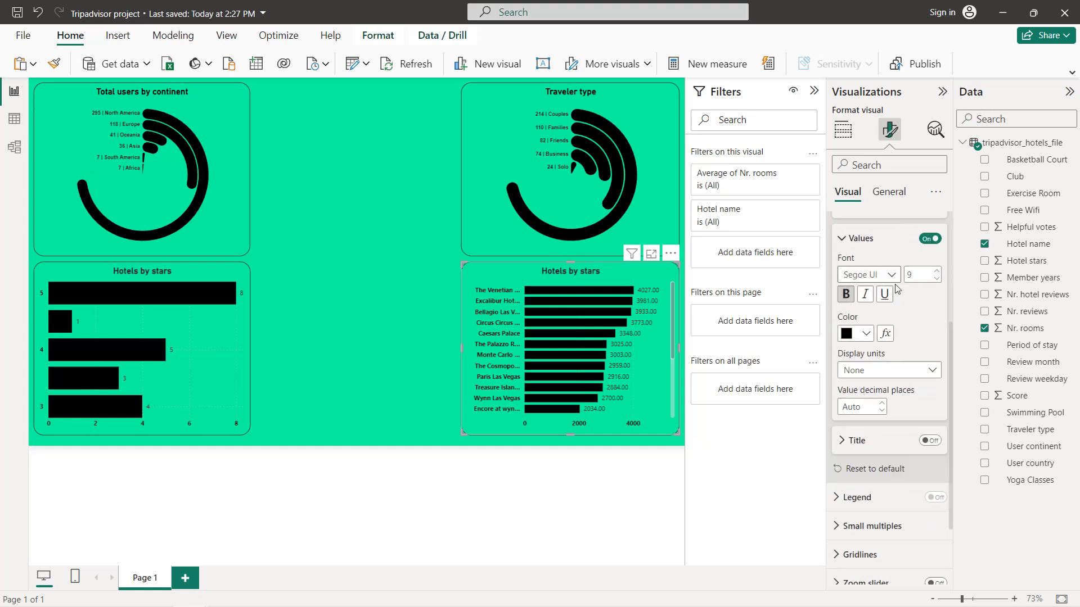
# Step: Set the data labels to display units None with 0 decimal places
pyautogui.click(895, 544)
pyautogui.scroll(-5, 911, 495)
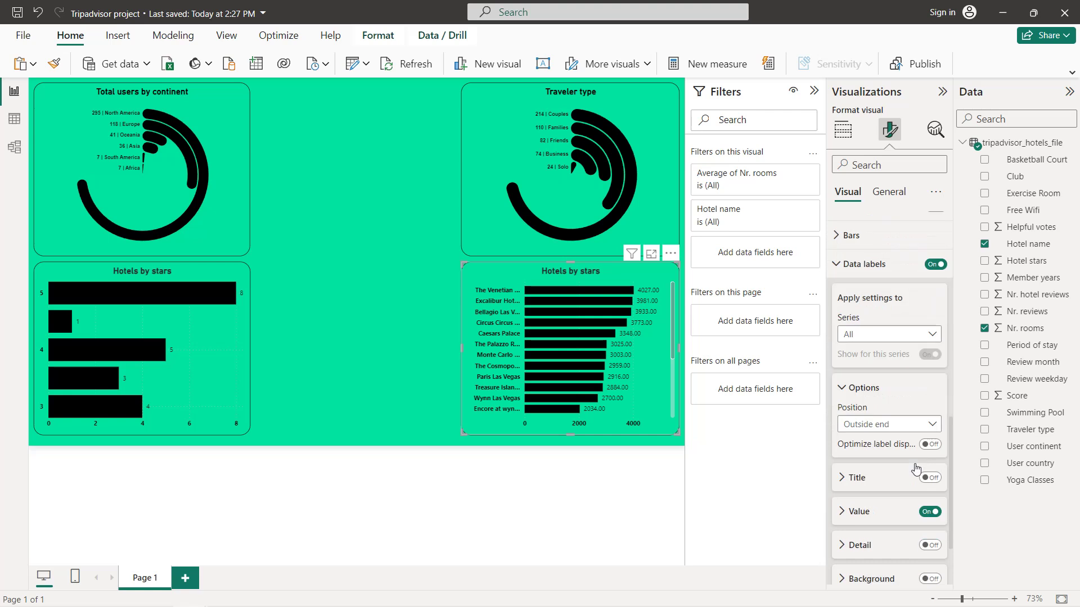
pyautogui.scroll(-5, 890, 367)
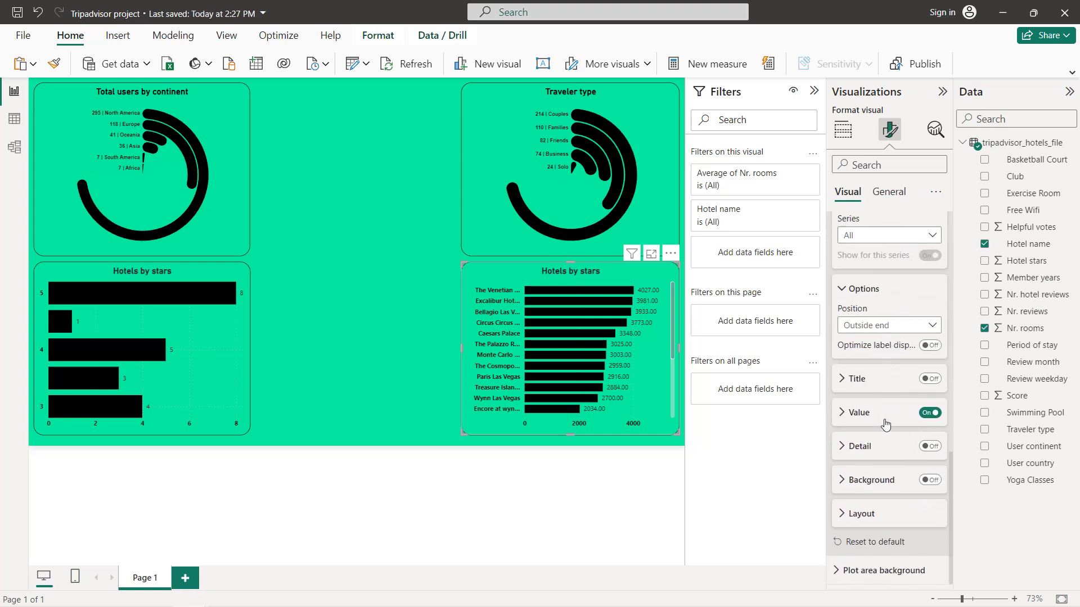
pyautogui.click(859, 345)
pyautogui.scroll(1, 885, 422)
pyautogui.scroll(-3, 886, 423)
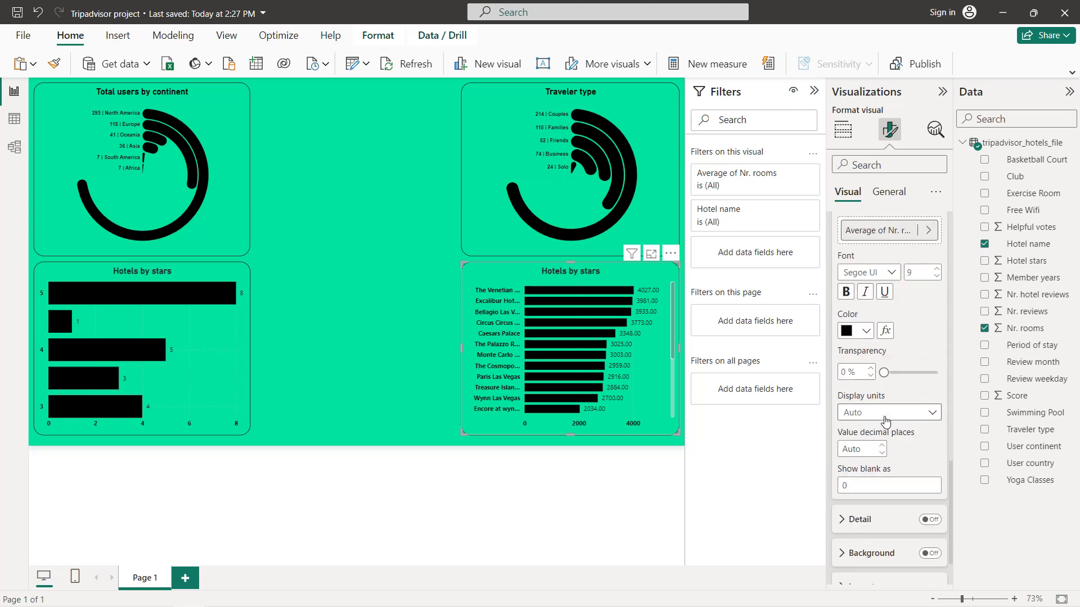
pyautogui.click(872, 432)
pyautogui.click(854, 443)
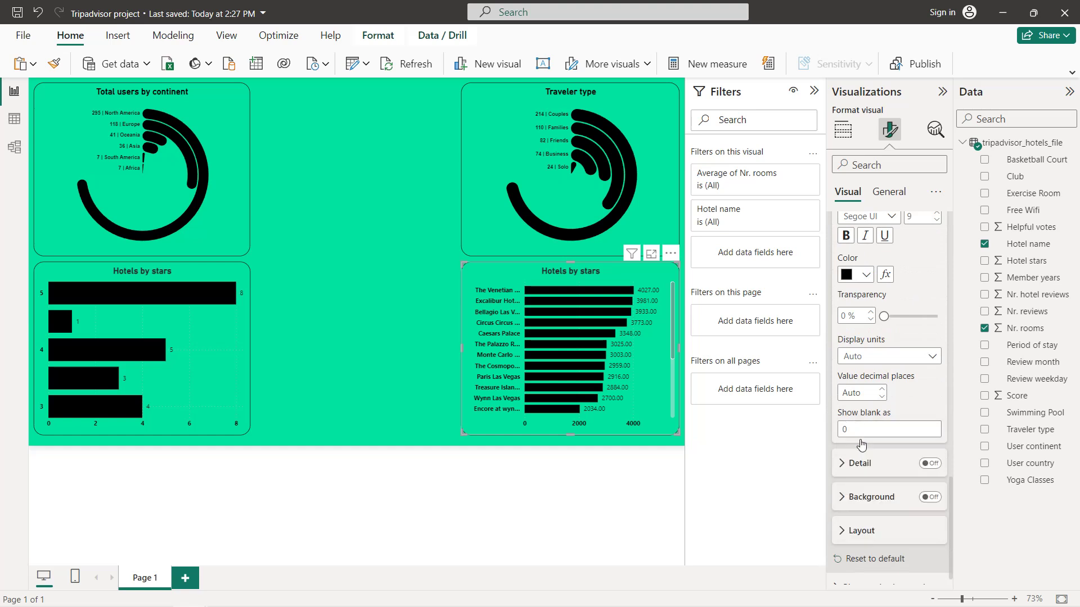
pyautogui.click(883, 398)
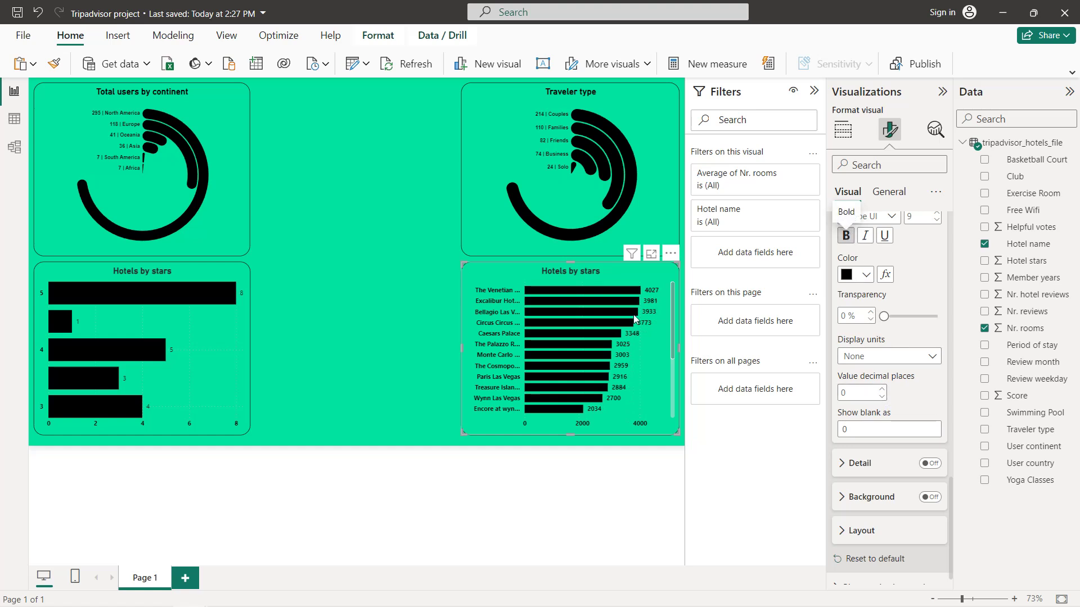
# Step: Set the Y-axis maximum width to 45% so full hotel names show
pyautogui.click(214, 364)
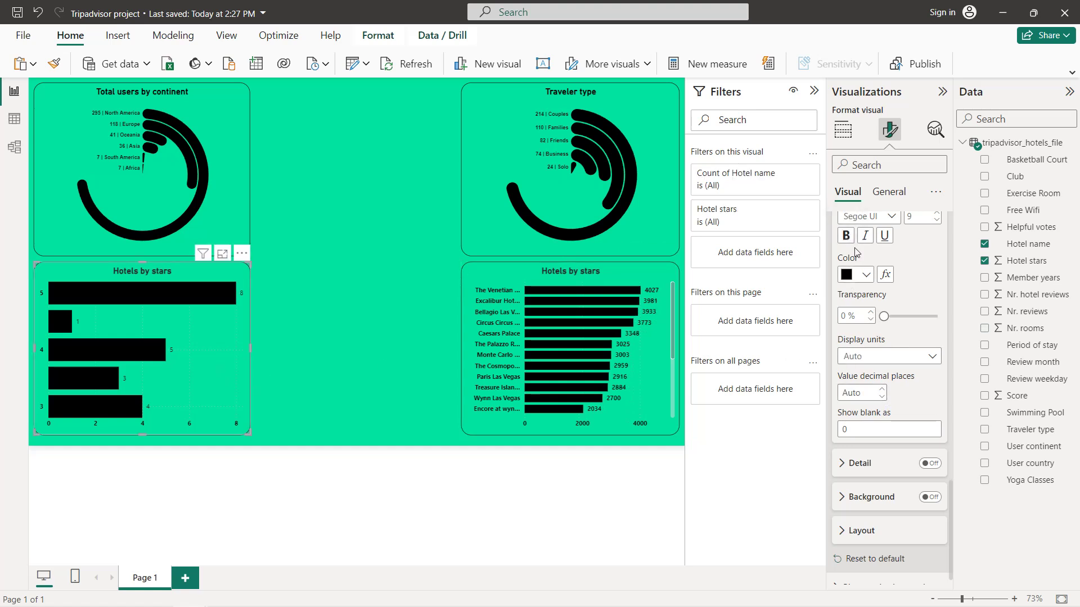
pyautogui.click(605, 284)
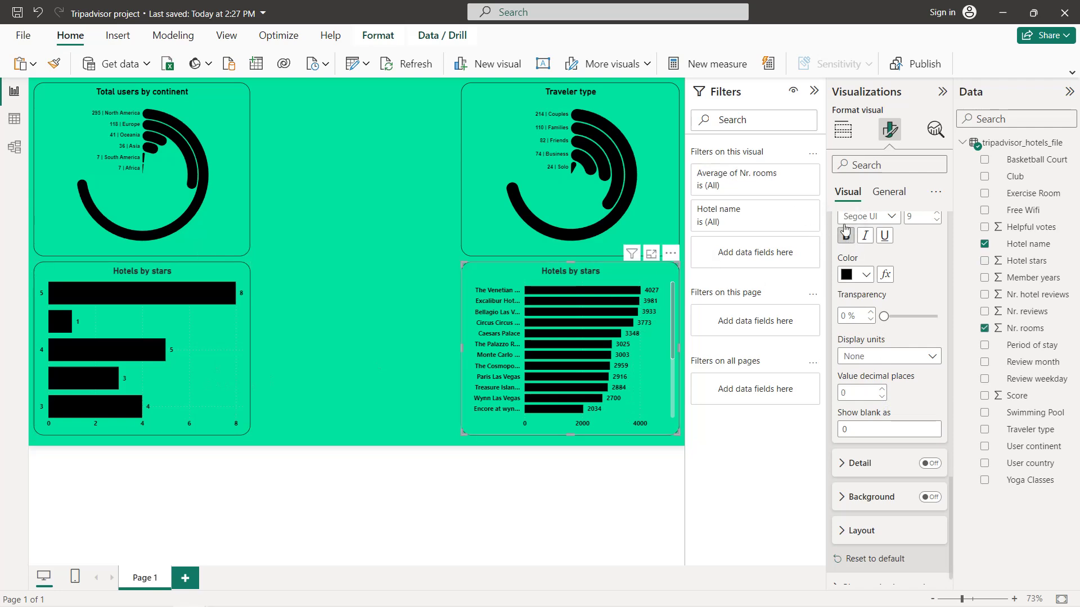
pyautogui.scroll(10, 898, 263)
pyautogui.scroll(2, 894, 261)
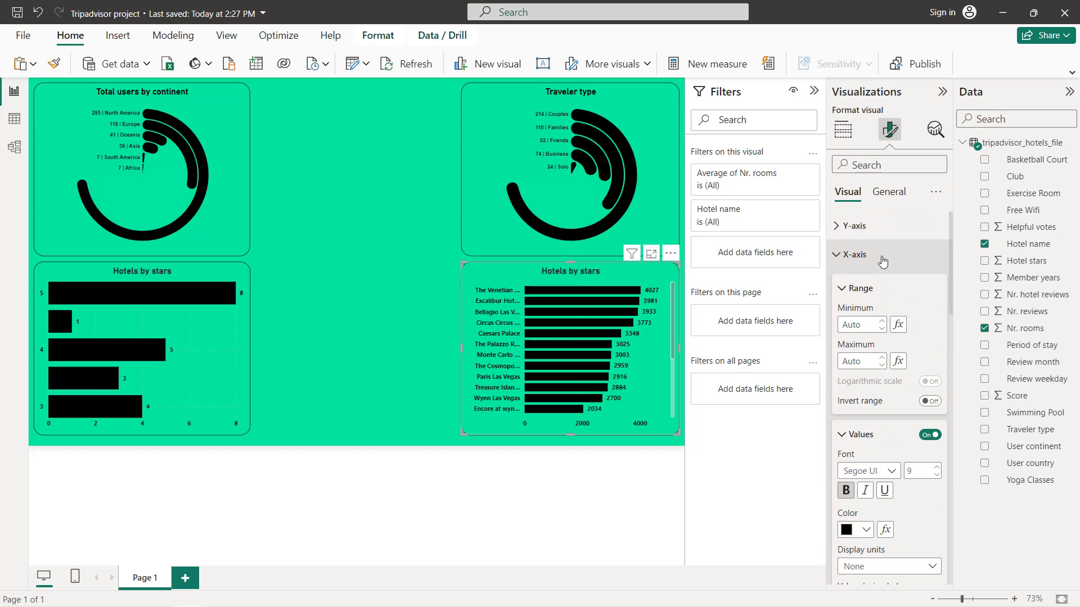
pyautogui.click(877, 231)
pyautogui.doubleClick(845, 396)
pyautogui.write('45')
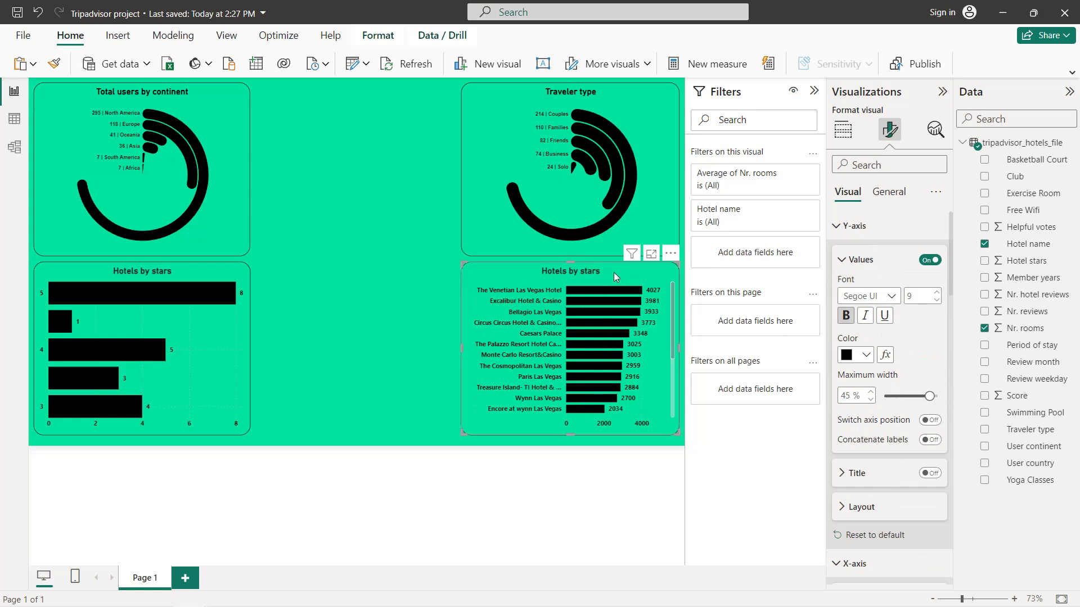
pyautogui.click(894, 197)
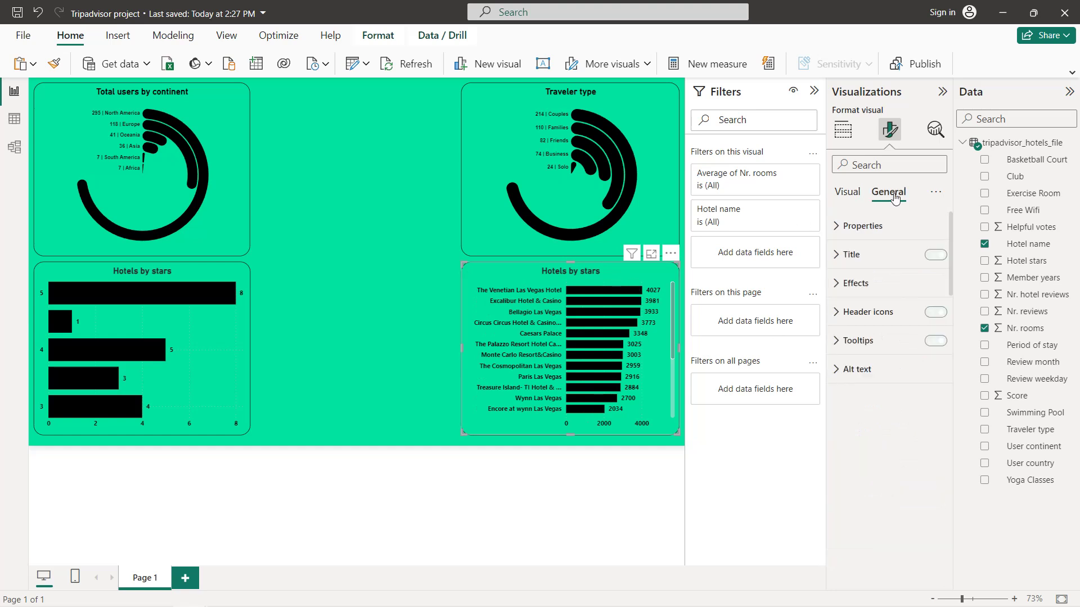
# Step: Change the copied chart's title from 'Hotels by stars' to 'Hotels by total rooms'
pyautogui.click(880, 272)
pyautogui.doubleClick(906, 325)
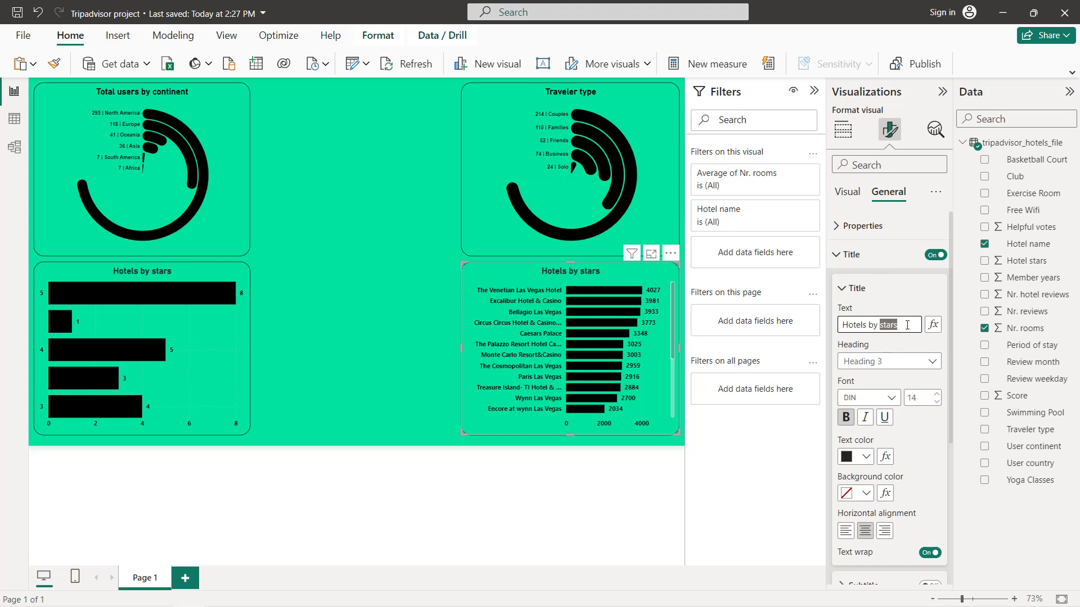
pyautogui.write('ti')
pyautogui.write('tal rooms')
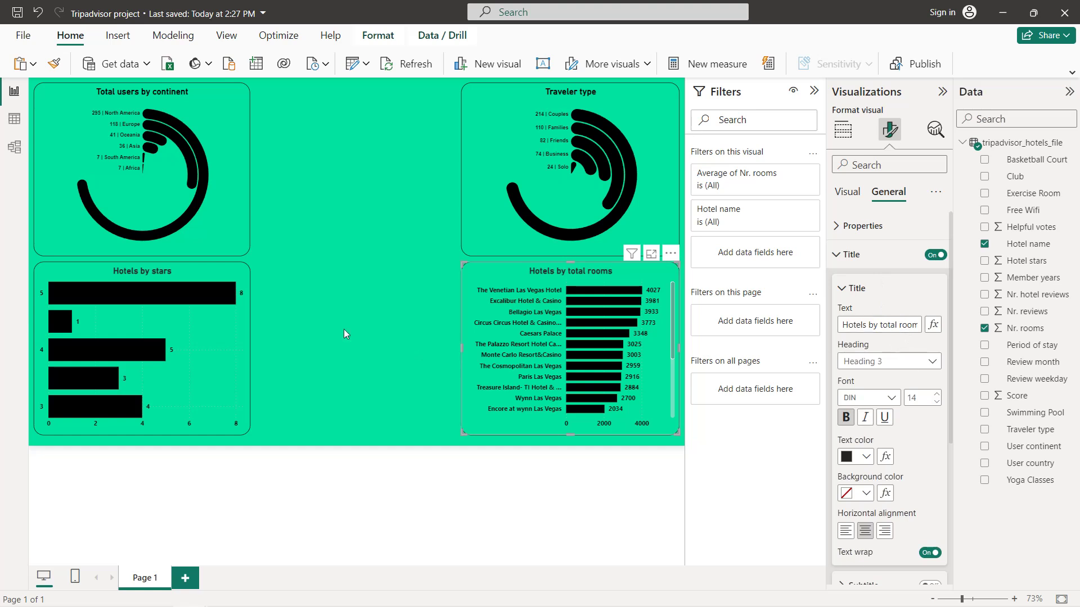
pyautogui.click(304, 316)
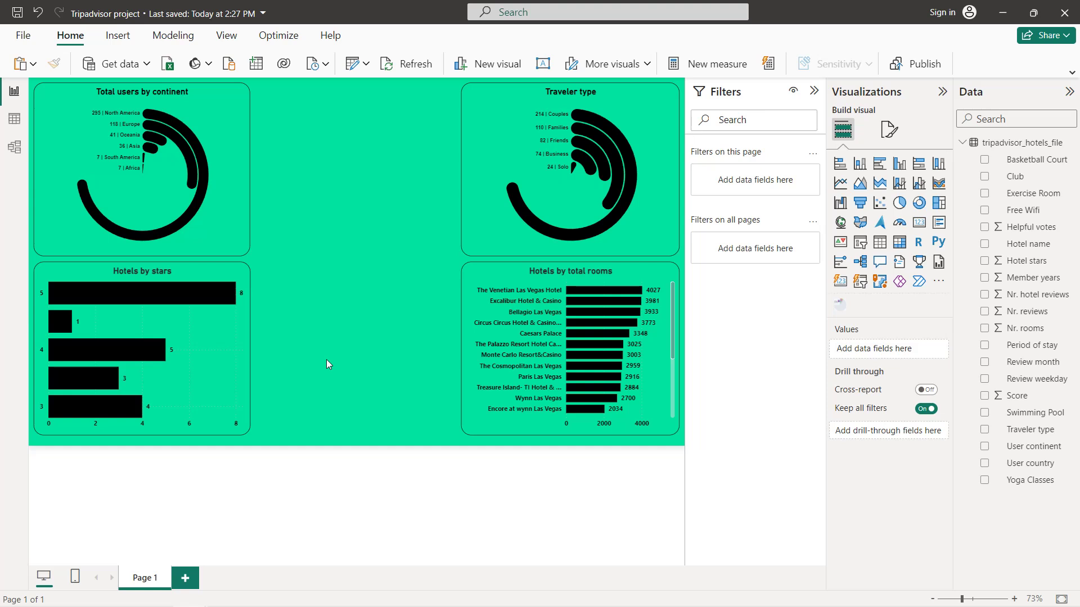
# Step: Paste another Hotels by stars copy and align its edges within the lower-middle slot
pyautogui.click(233, 354)
pyautogui.hotkey('ctrl', 'c')
pyautogui.hotkey('ctrl', 'v')
pyautogui.moveTo(214, 346); pyautogui.dragTo(408, 342)
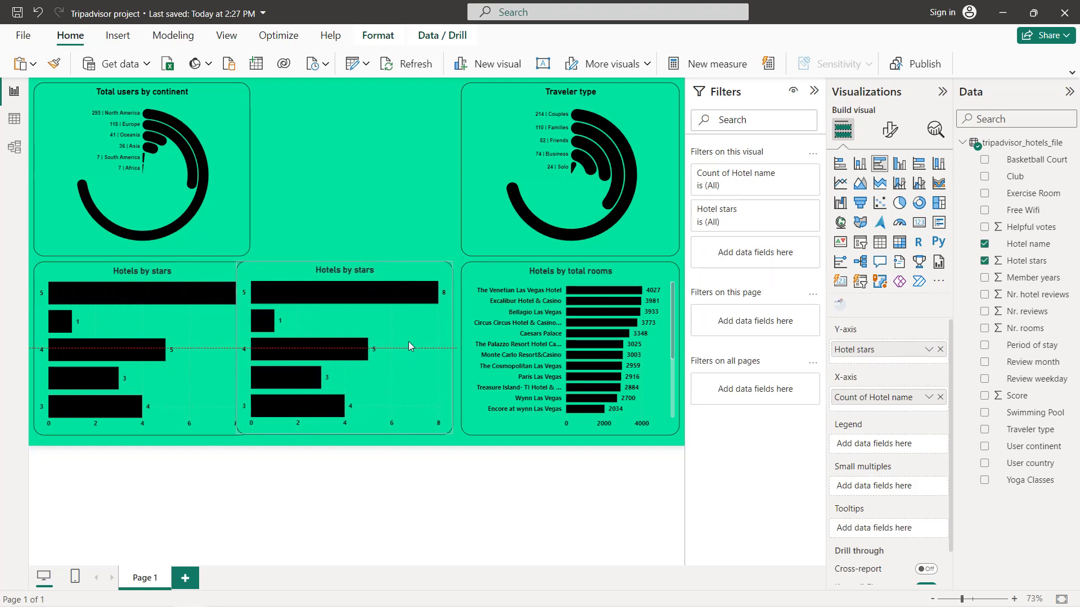
pyautogui.moveTo(235, 348); pyautogui.dragTo(257, 344)
pyautogui.moveTo(451, 347); pyautogui.dragTo(453, 349)
pyautogui.moveTo(358, 435); pyautogui.dragTo(359, 435)
pyautogui.moveTo(354, 260); pyautogui.dragTo(351, 265)
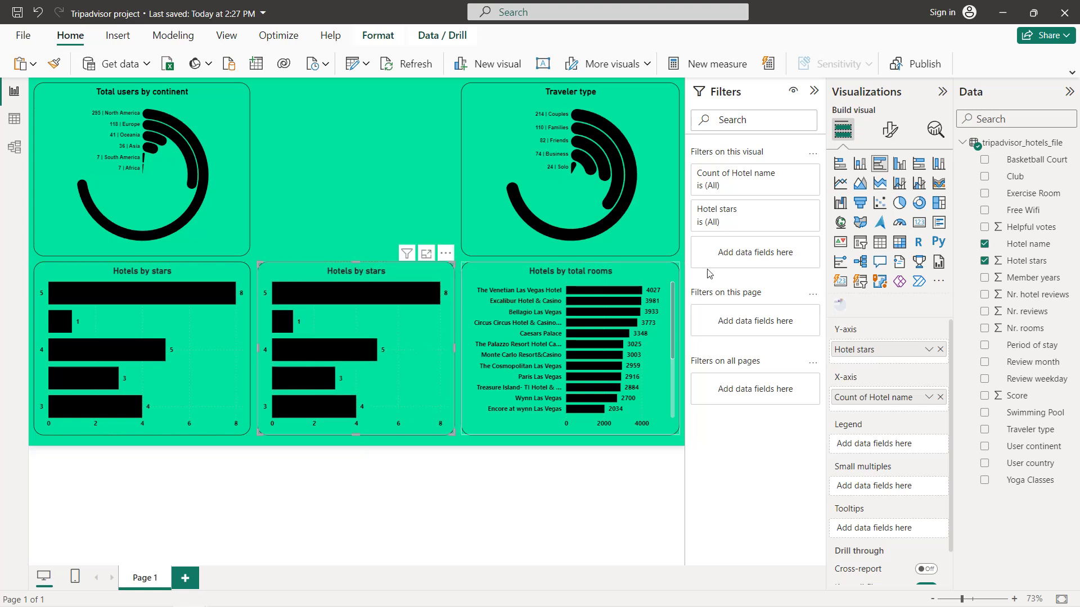
pyautogui.click(940, 349)
# Step: Convert the copy into a donut with Period of stay as legend and counted values
pyautogui.click(940, 390)
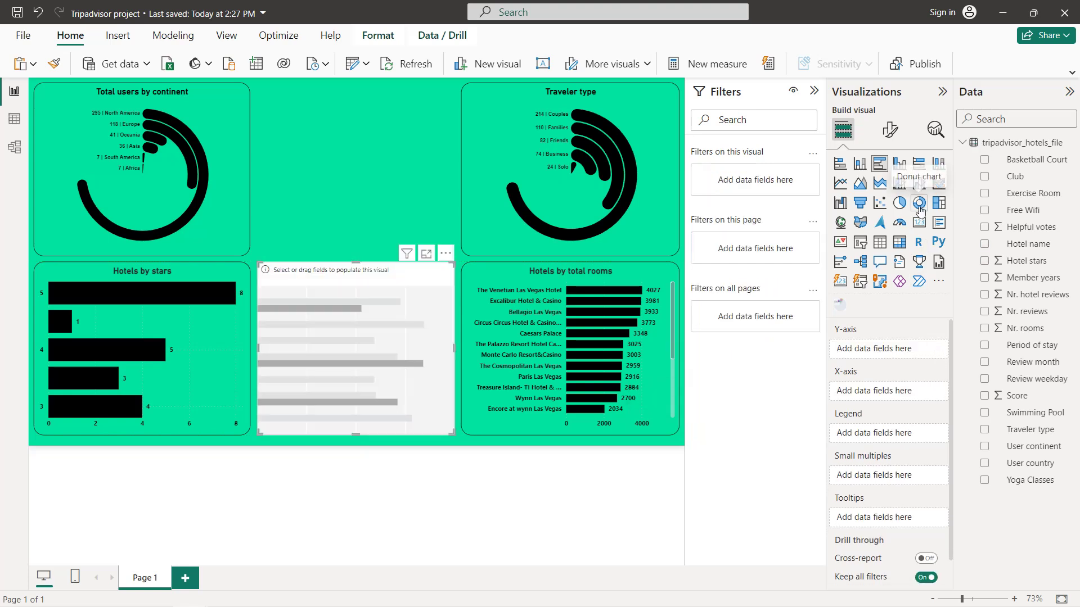
pyautogui.click(920, 208)
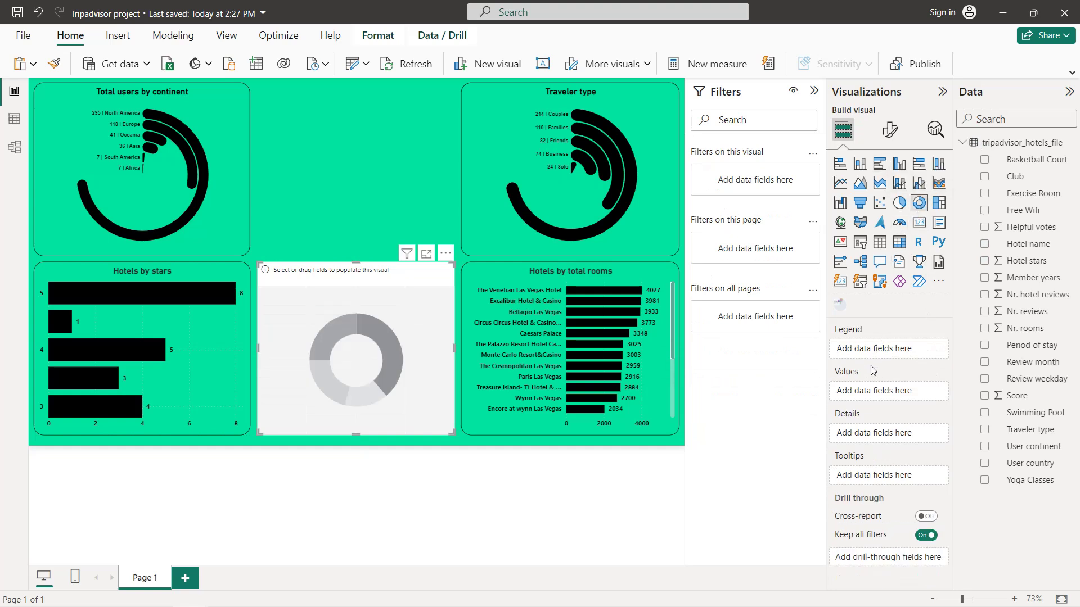
pyautogui.click(984, 345)
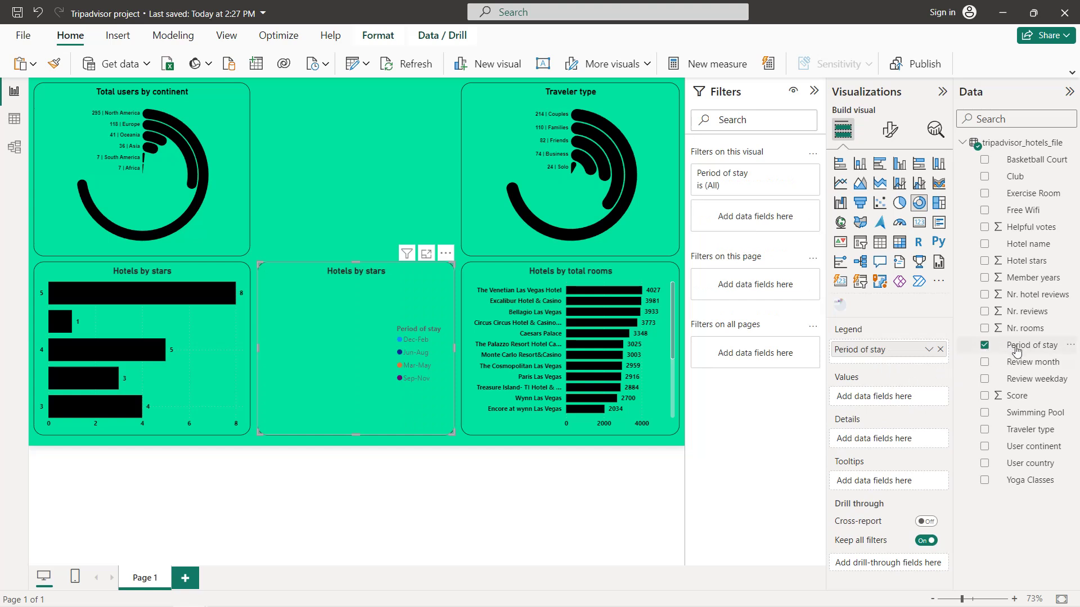
pyautogui.moveTo(1033, 346); pyautogui.dragTo(915, 401)
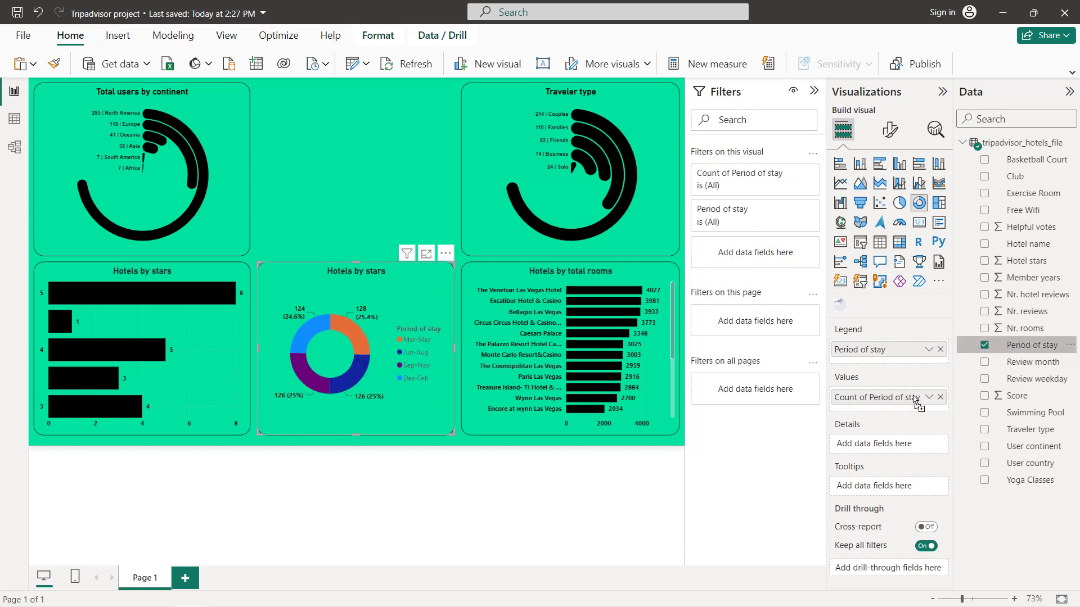
pyautogui.click(891, 131)
# Step: Replace the donut's title text with 'Users by period of stay'
pyautogui.click(889, 192)
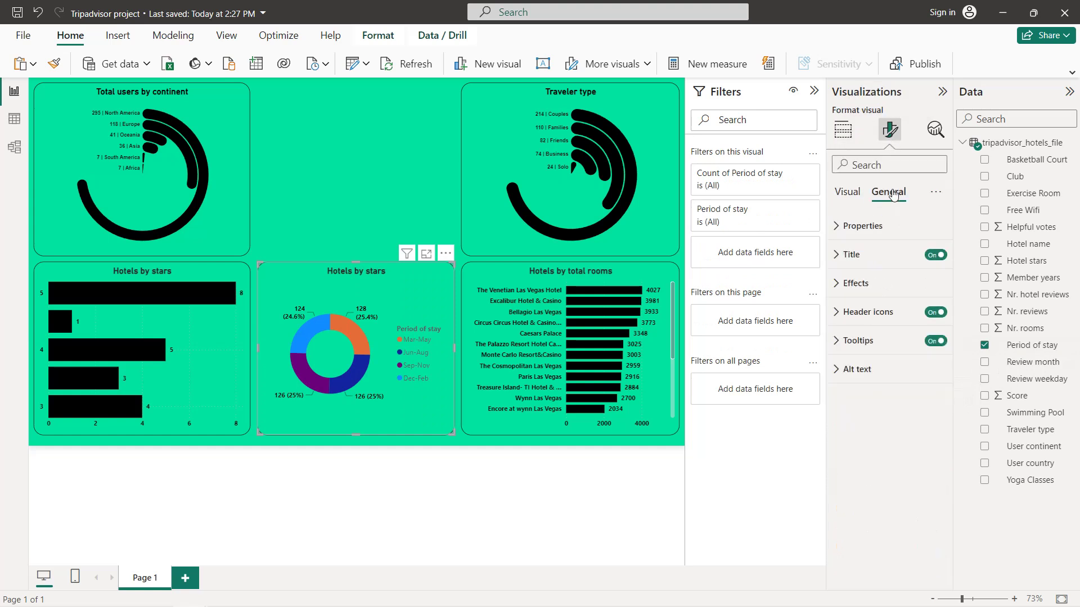
pyautogui.click(874, 259)
pyautogui.tripleClick(872, 326)
pyautogui.write('Users ')
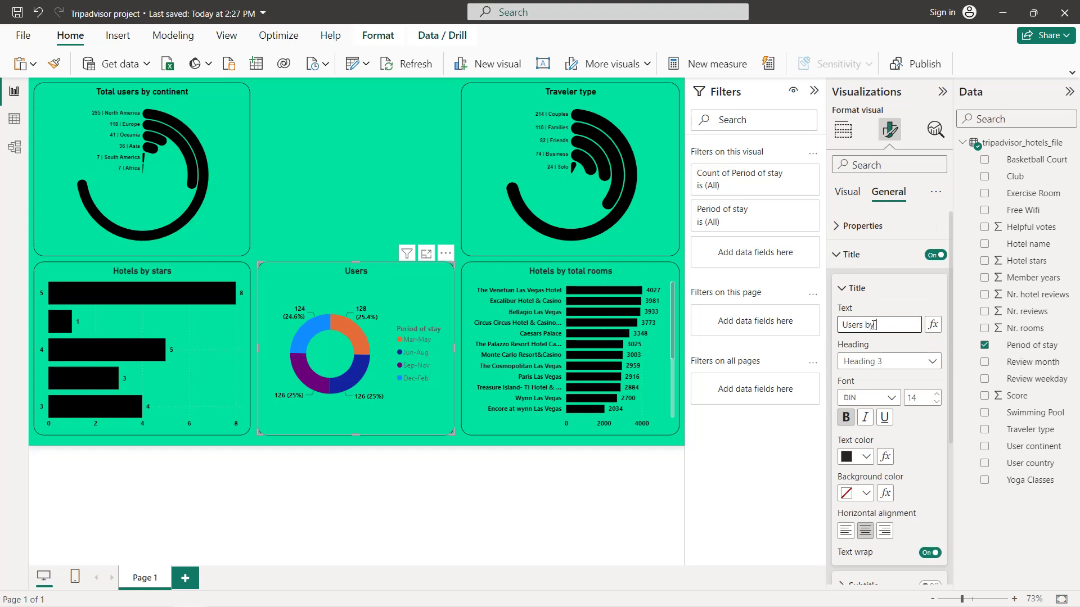
pyautogui.write('by period of stay')
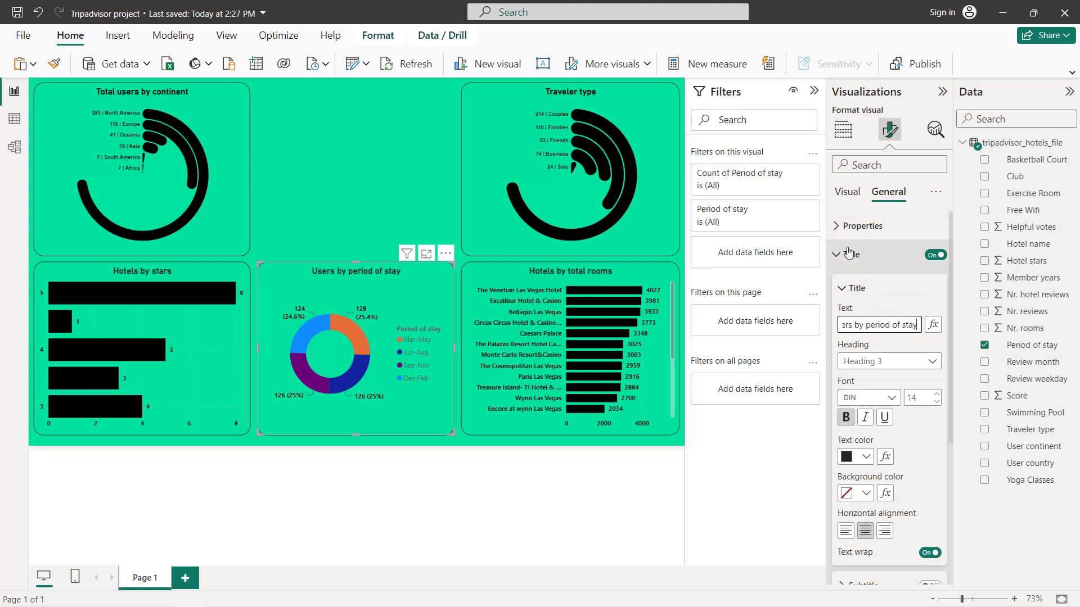
pyautogui.click(853, 194)
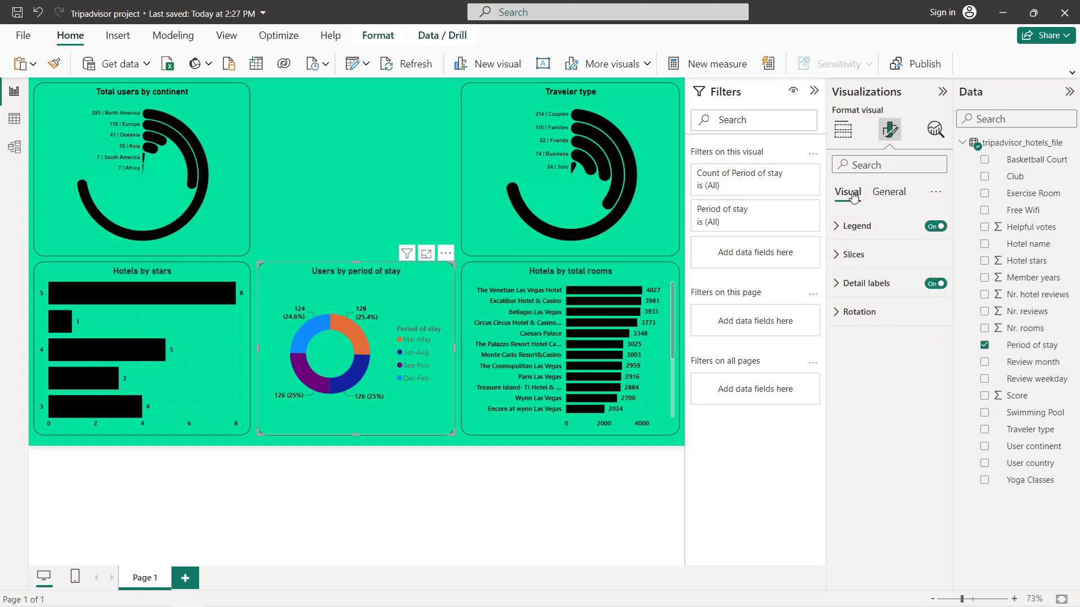
# Step: Turn off the donut legend and set labels to Category, percent of total
pyautogui.click(937, 227)
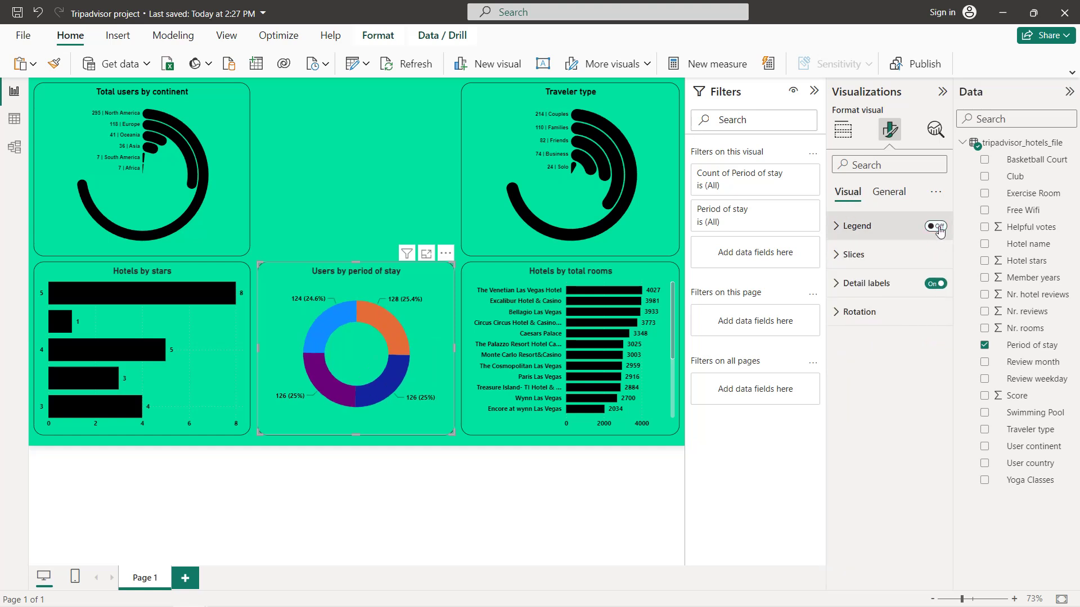
pyautogui.click(878, 282)
pyautogui.click(872, 411)
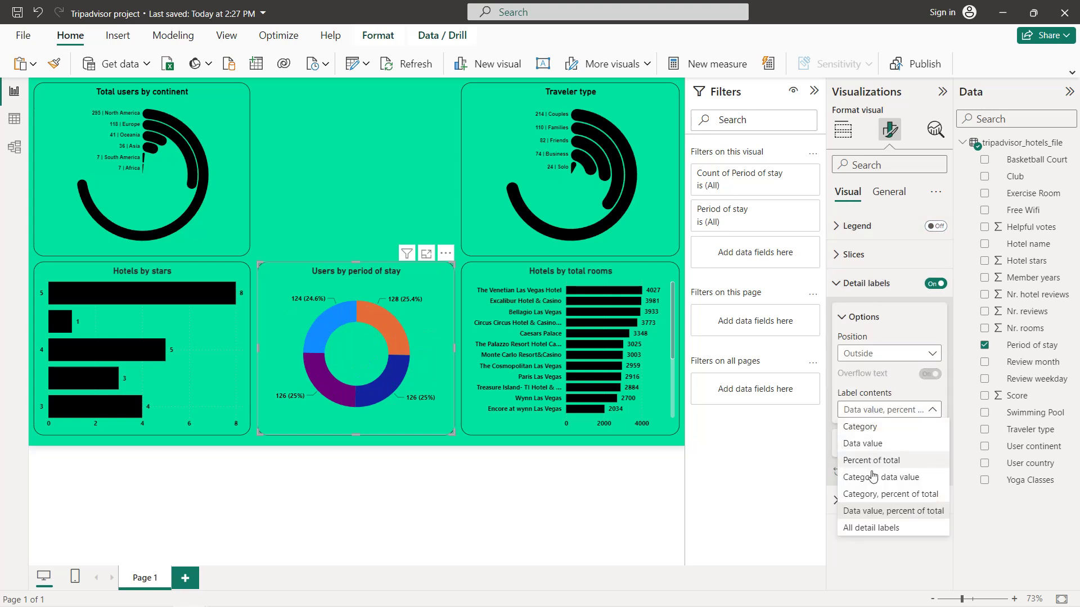
pyautogui.click(873, 495)
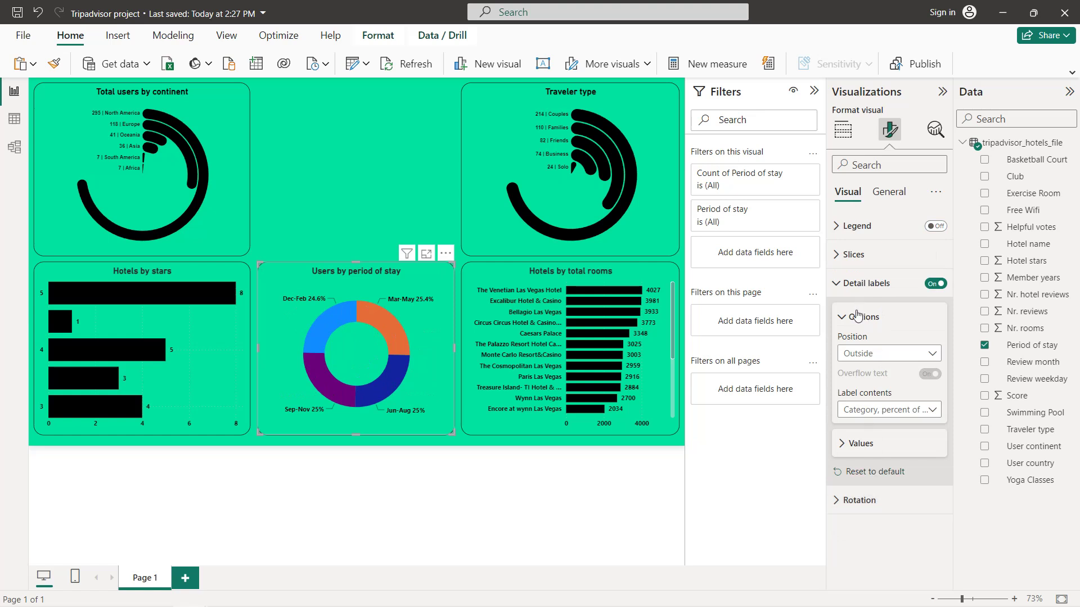
pyautogui.click(856, 284)
# Step: Colour slices Mar-May black, Jun-Aug dark grey, Sep-Nov grey and Dec-Feb light grey
pyautogui.click(858, 256)
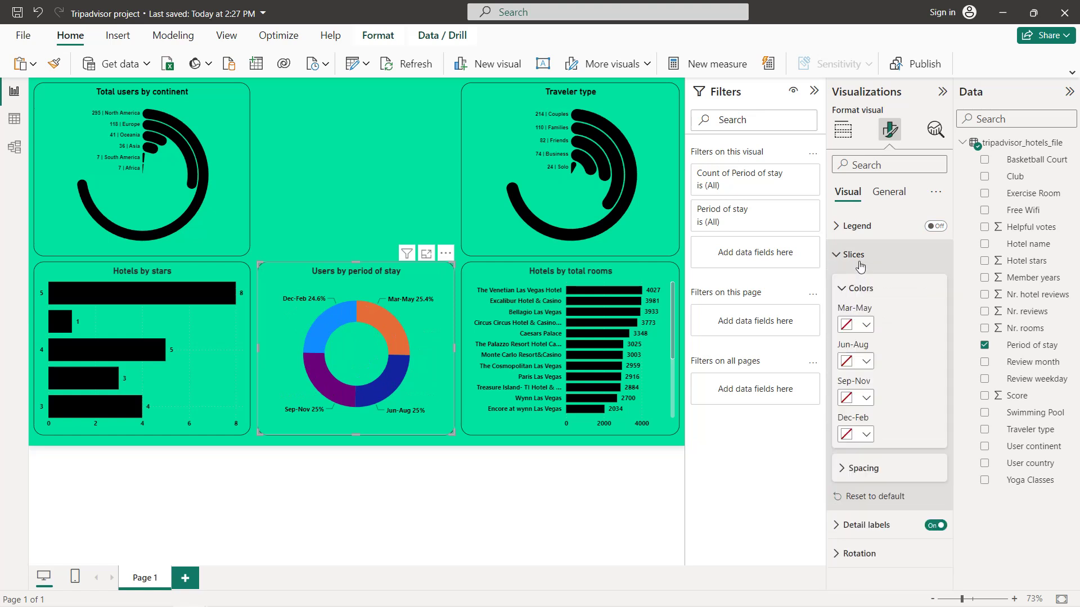
pyautogui.click(855, 324)
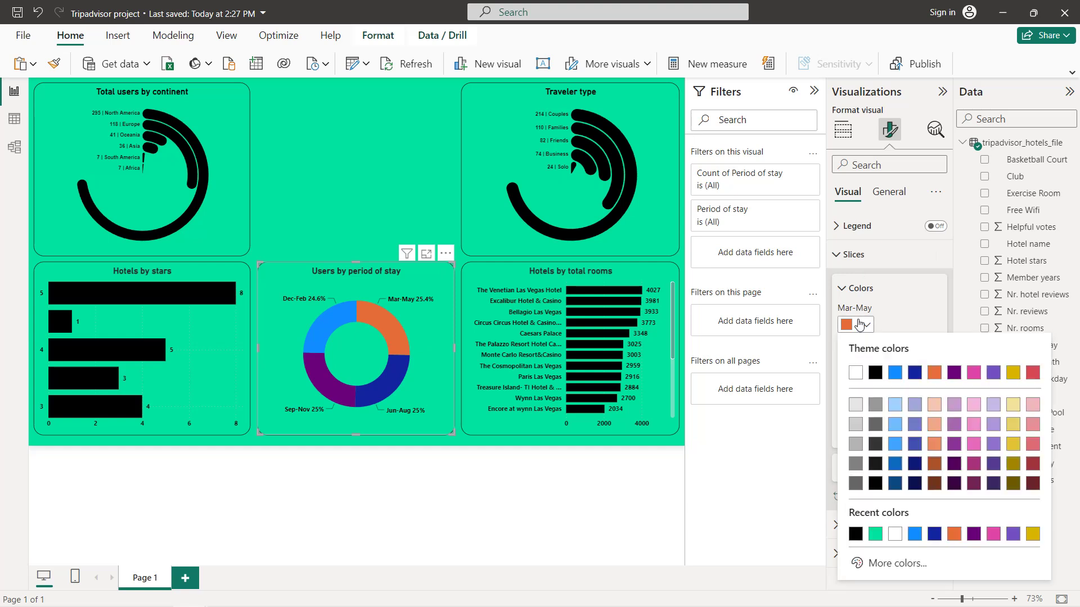
pyautogui.click(856, 534)
pyautogui.click(856, 361)
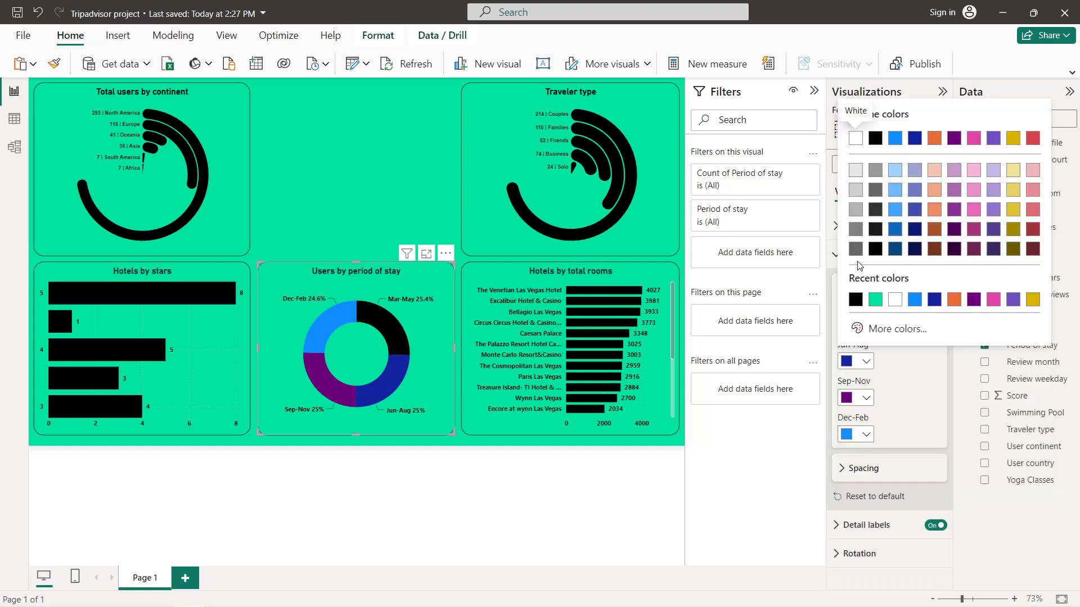
pyautogui.click(855, 253)
pyautogui.click(856, 397)
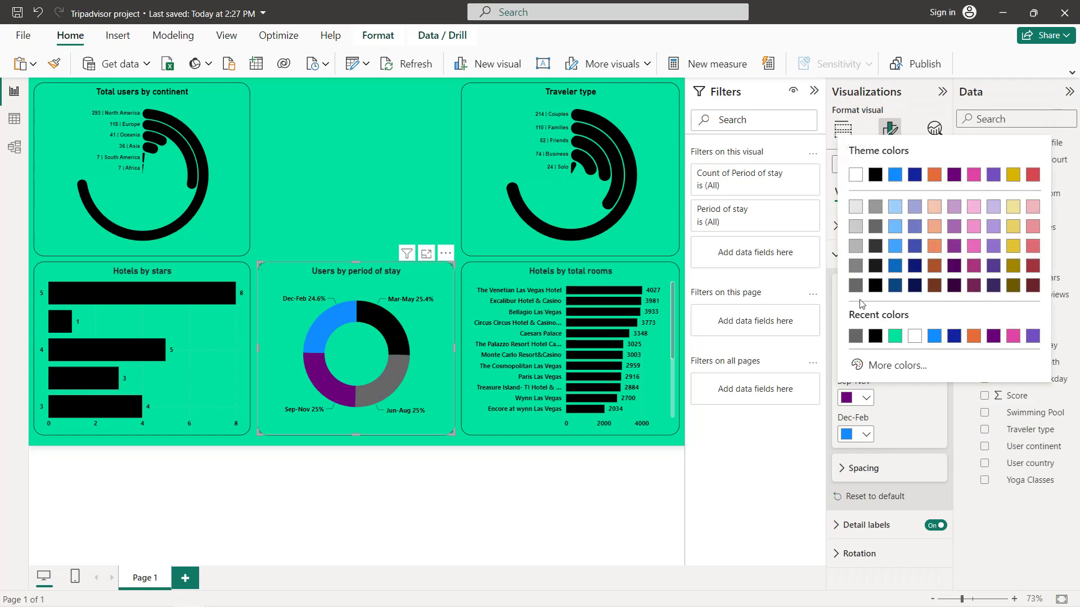
pyautogui.click(856, 266)
pyautogui.click(856, 434)
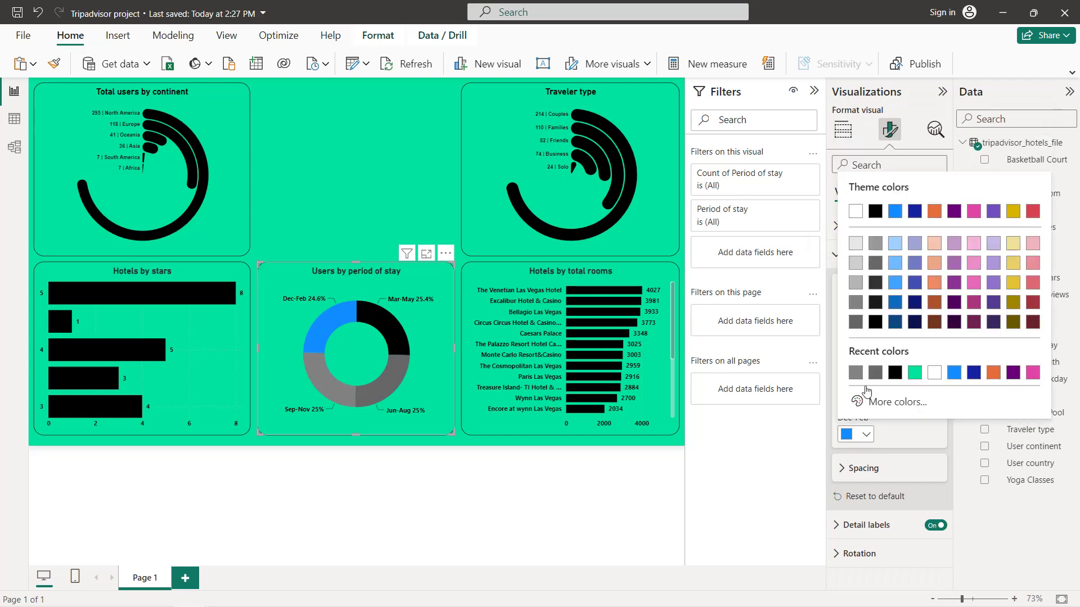
pyautogui.click(859, 281)
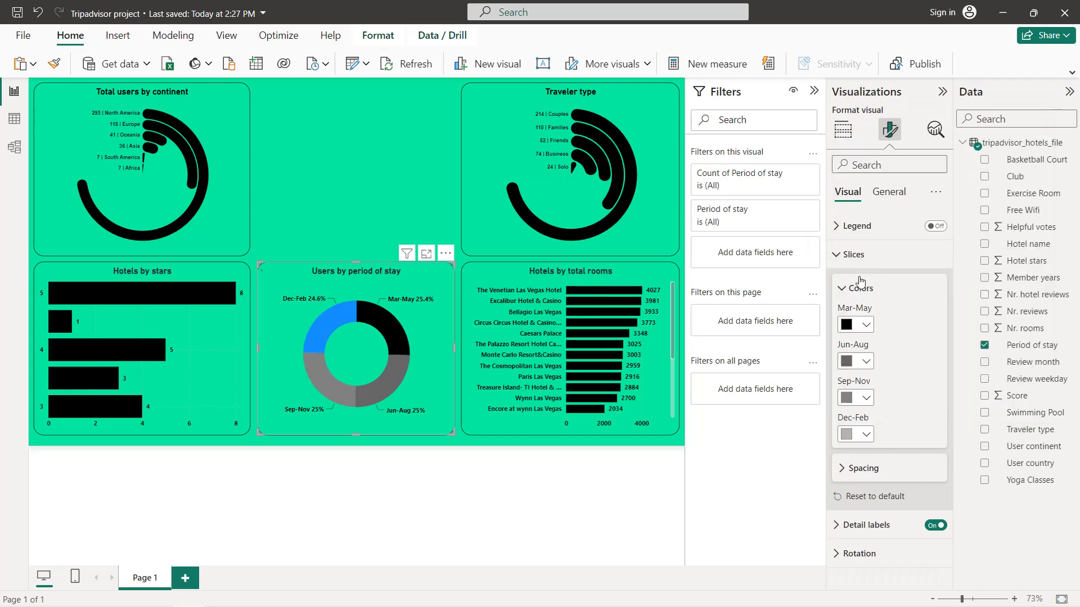
pyautogui.click(356, 223)
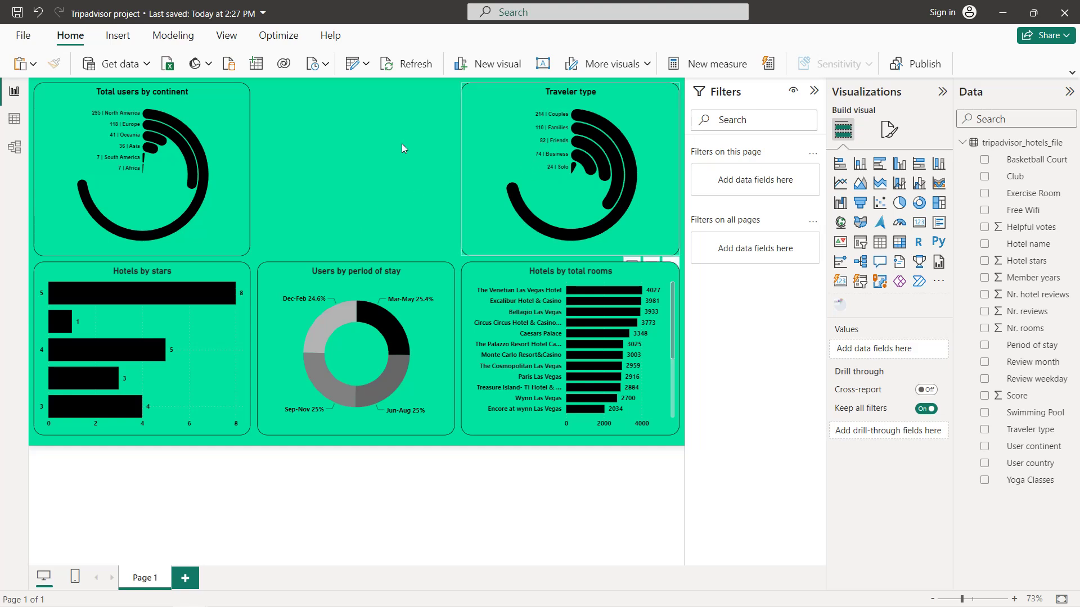
# Step: Insert the Tripadvisor owl logo image and size it into the top-middle gap
pyautogui.click(118, 35)
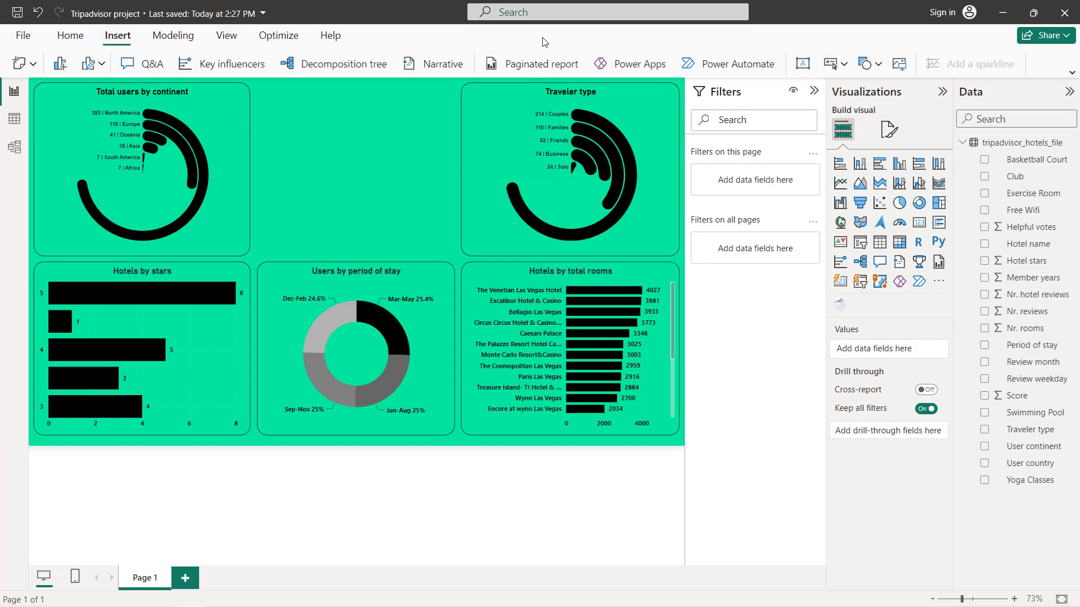
pyautogui.click(898, 64)
pyautogui.moveTo(356, 84); pyautogui.dragTo(359, 148)
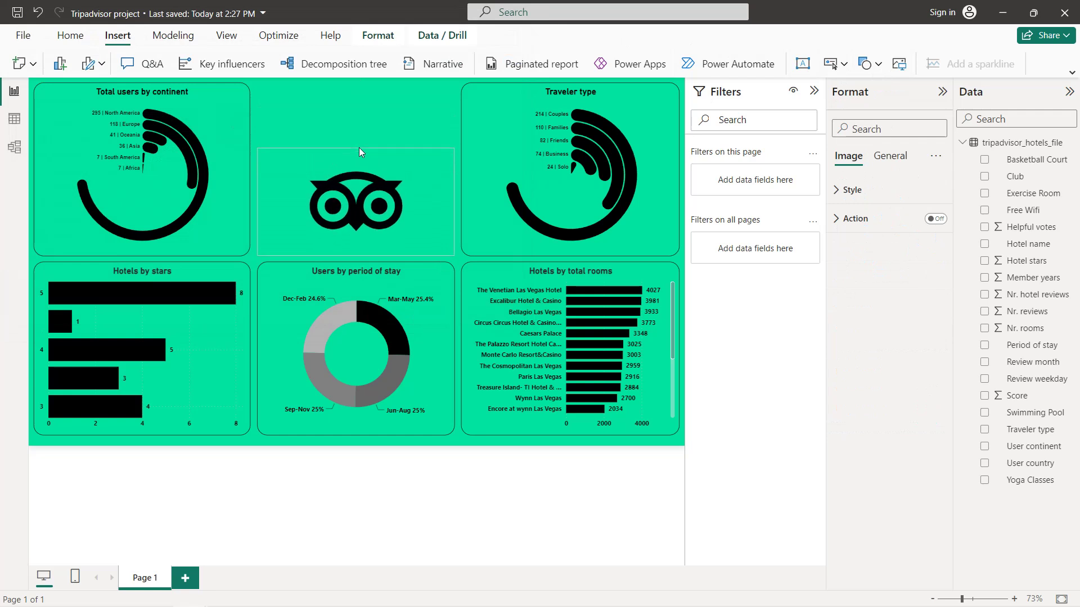
pyautogui.click(359, 116)
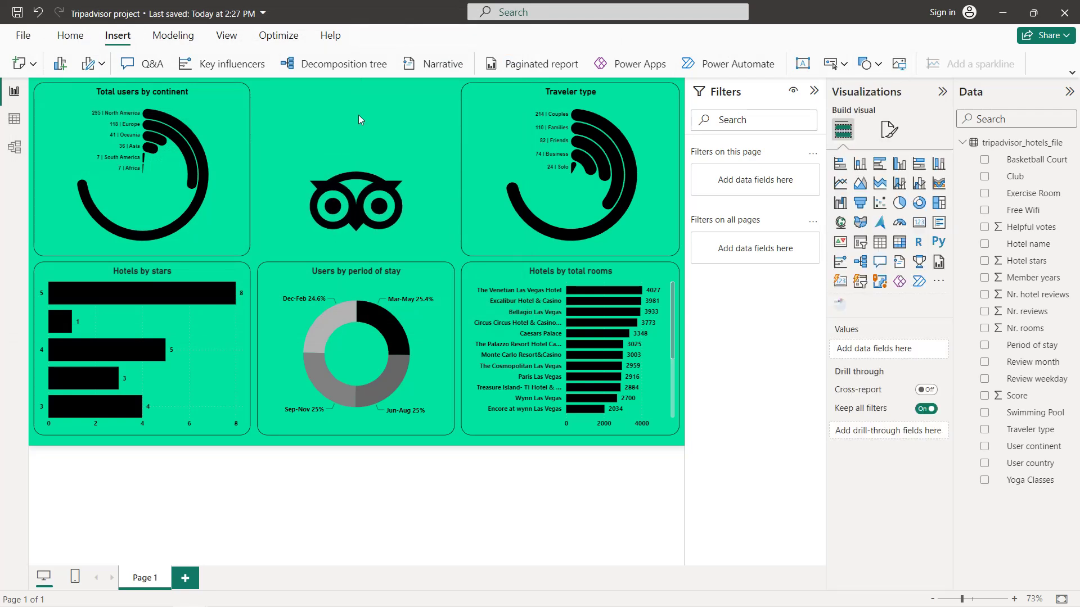
# Step: Add a card showing the distinct count of Hotel name, labelled 'Total hotels'
pyautogui.click(919, 223)
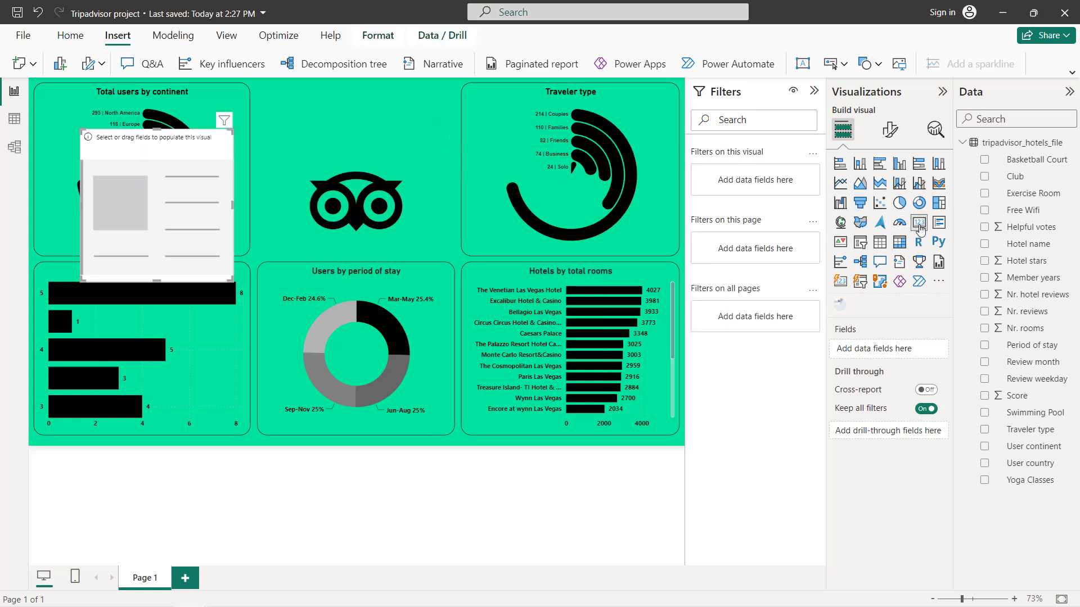
pyautogui.click(985, 245)
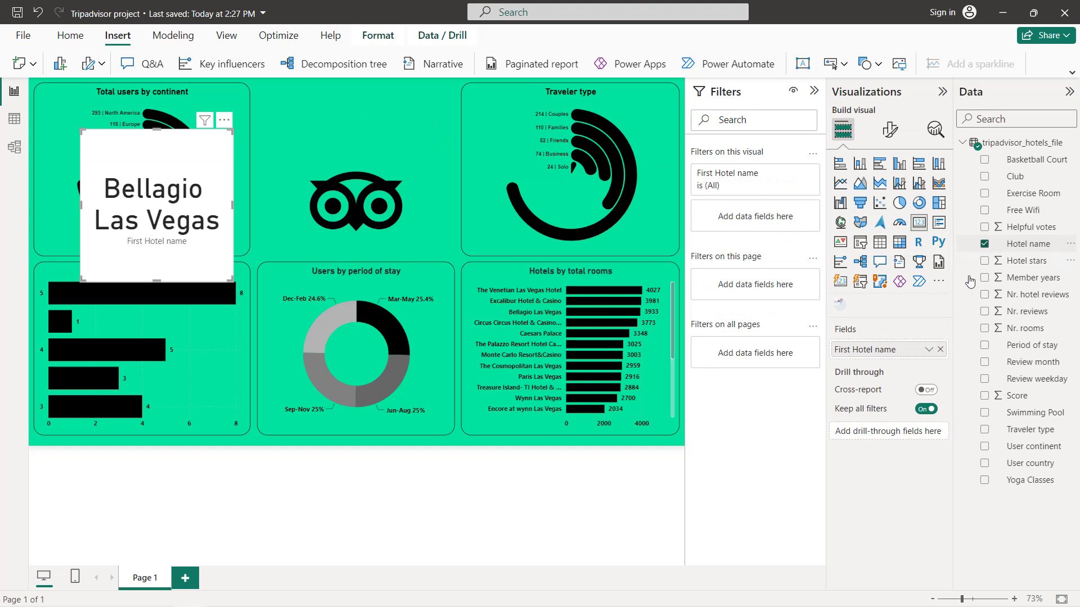
pyautogui.click(929, 351)
pyautogui.click(964, 420)
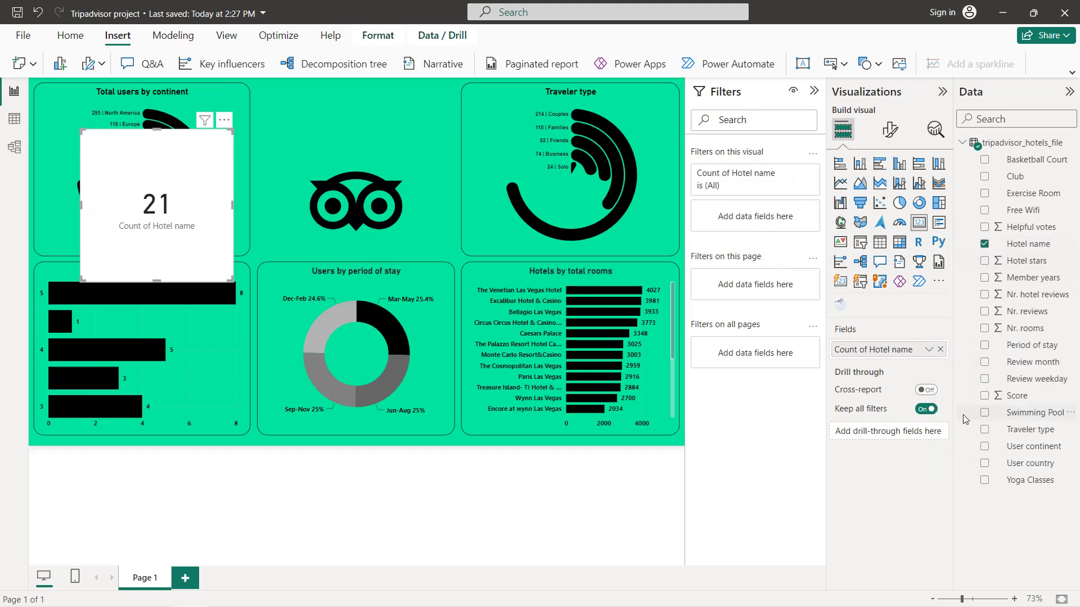
pyautogui.click(928, 351)
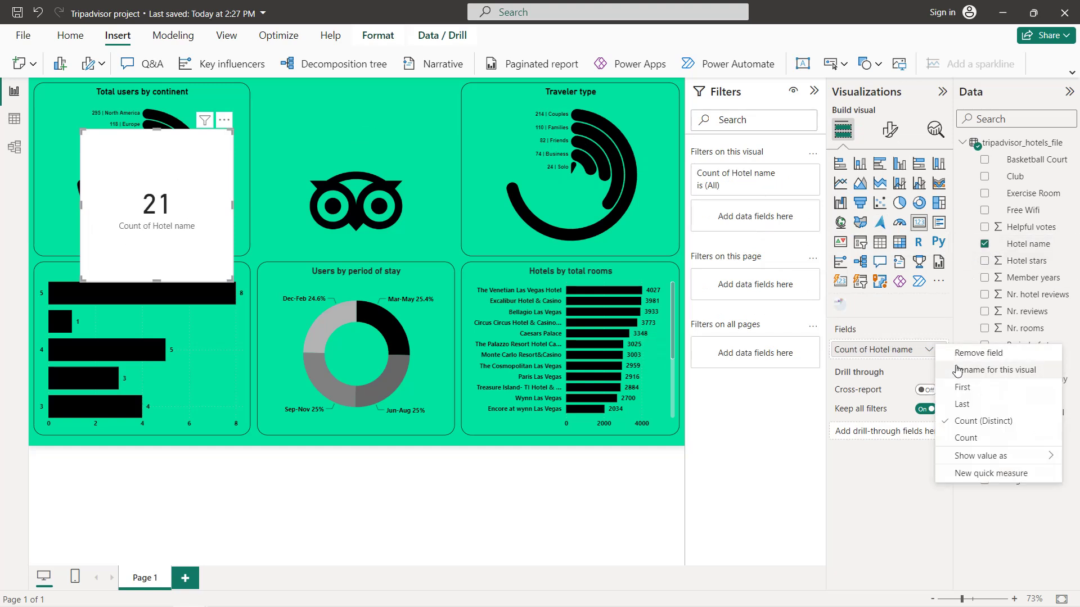
pyautogui.click(894, 436)
pyautogui.write('Total hote')
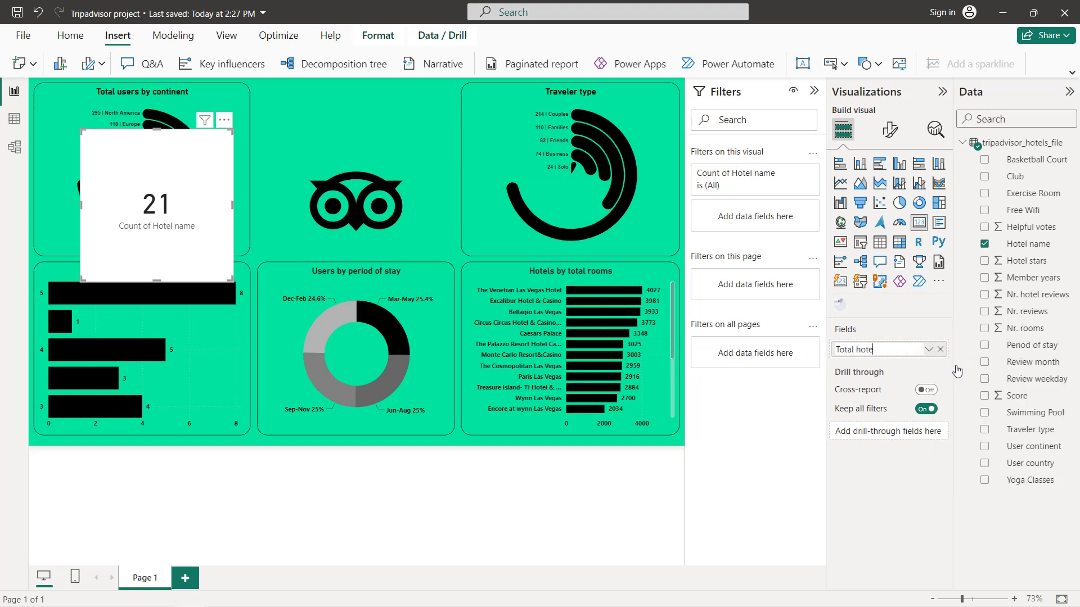
pyautogui.press('Return')
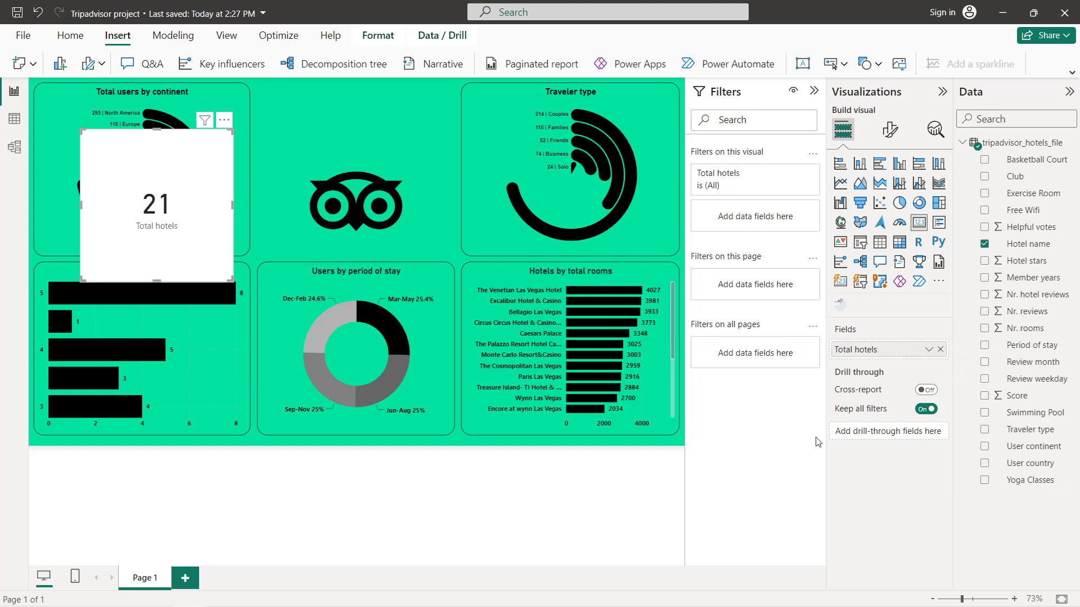
# Step: Make the card's callout value and category label both bold and black
pyautogui.click(889, 129)
pyautogui.click(889, 225)
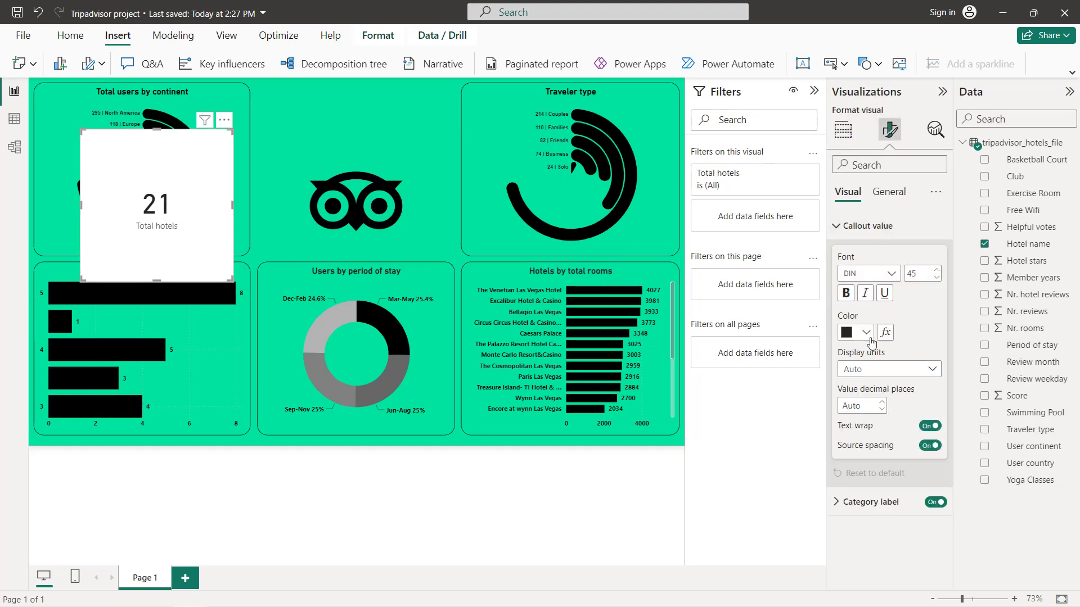
pyautogui.click(845, 292)
pyautogui.click(874, 334)
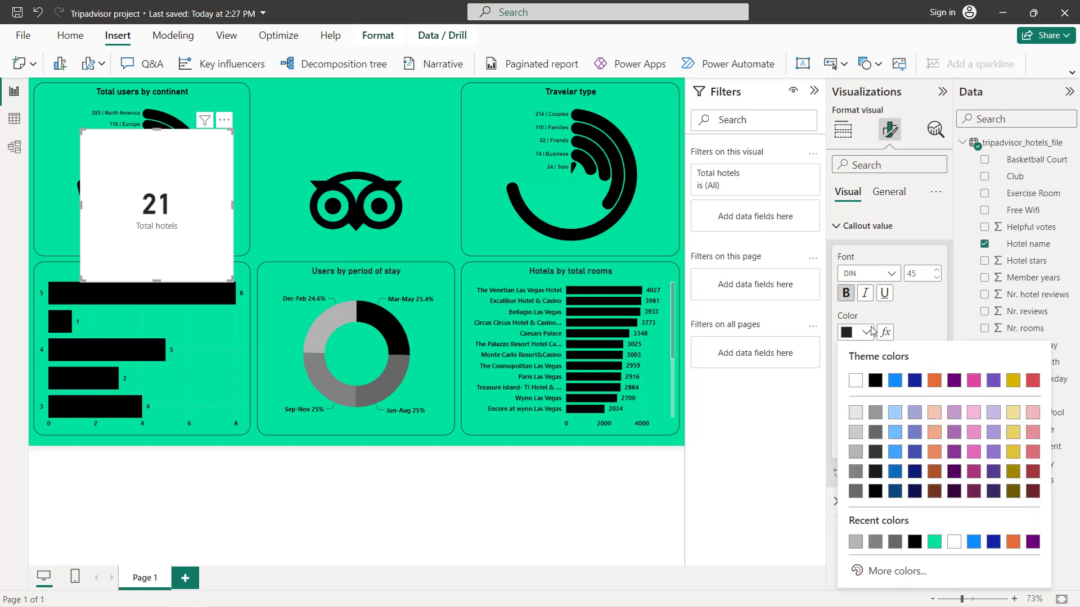
pyautogui.click(872, 376)
pyautogui.click(888, 502)
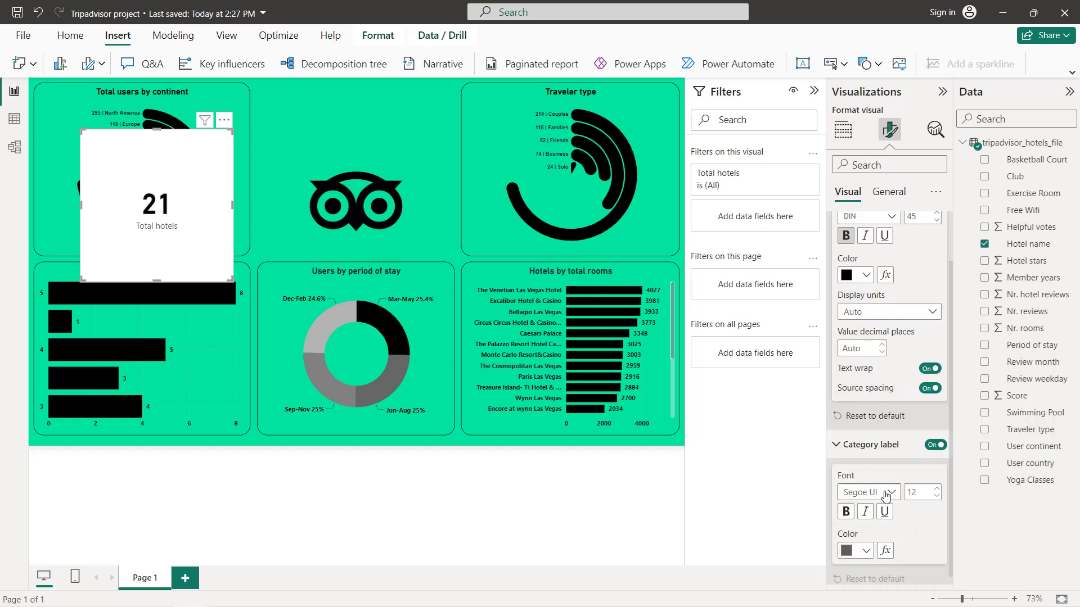
pyautogui.click(866, 542)
pyautogui.click(855, 479)
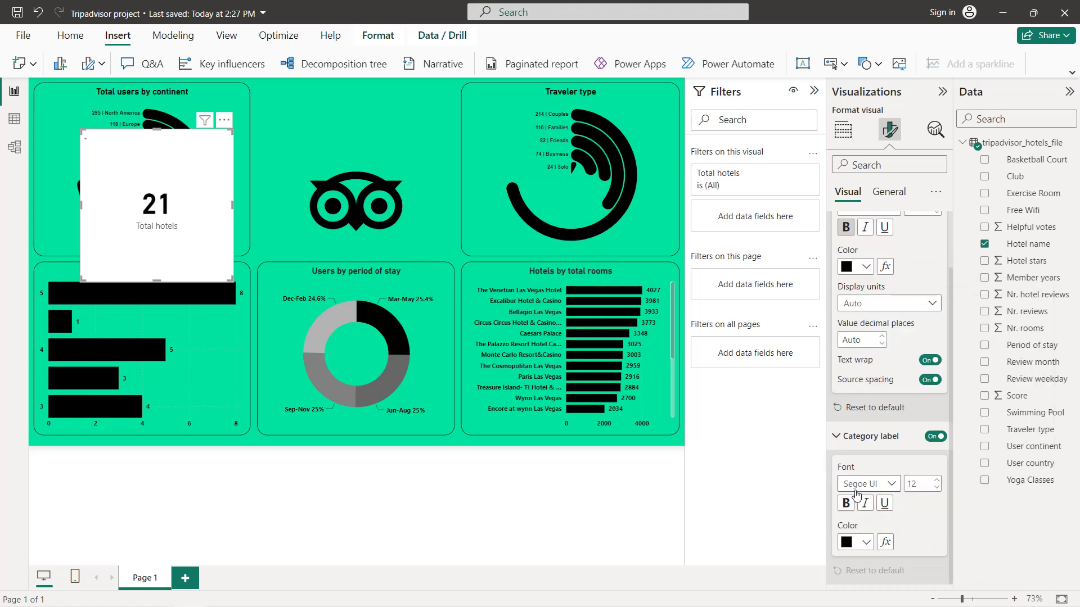
pyautogui.click(852, 503)
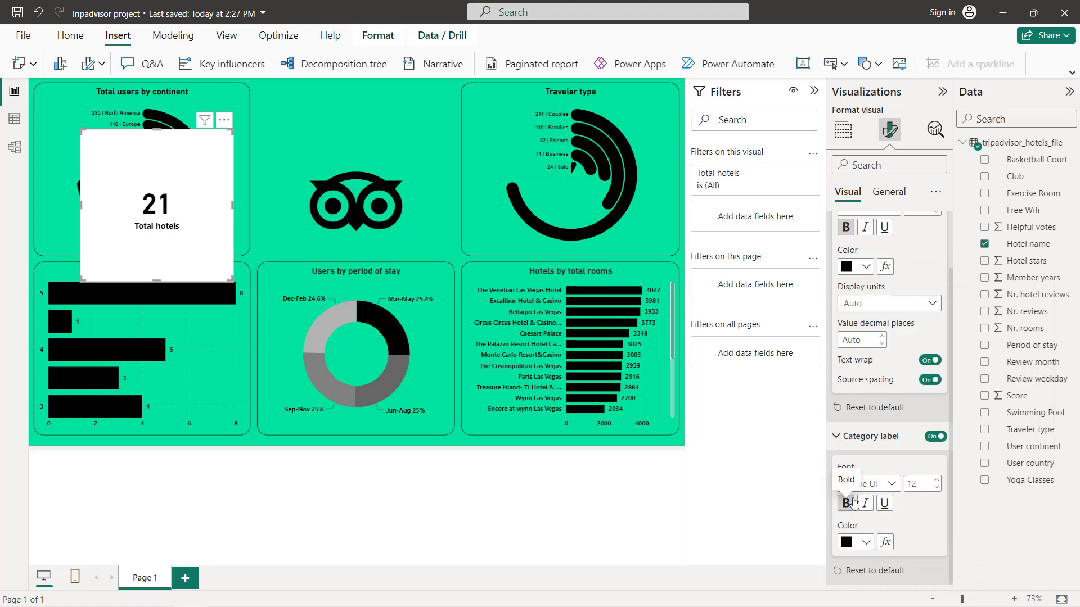
# Step: Give the card a teal background, a visual border, and 20 px rounded corners
pyautogui.click(889, 194)
pyautogui.click(872, 281)
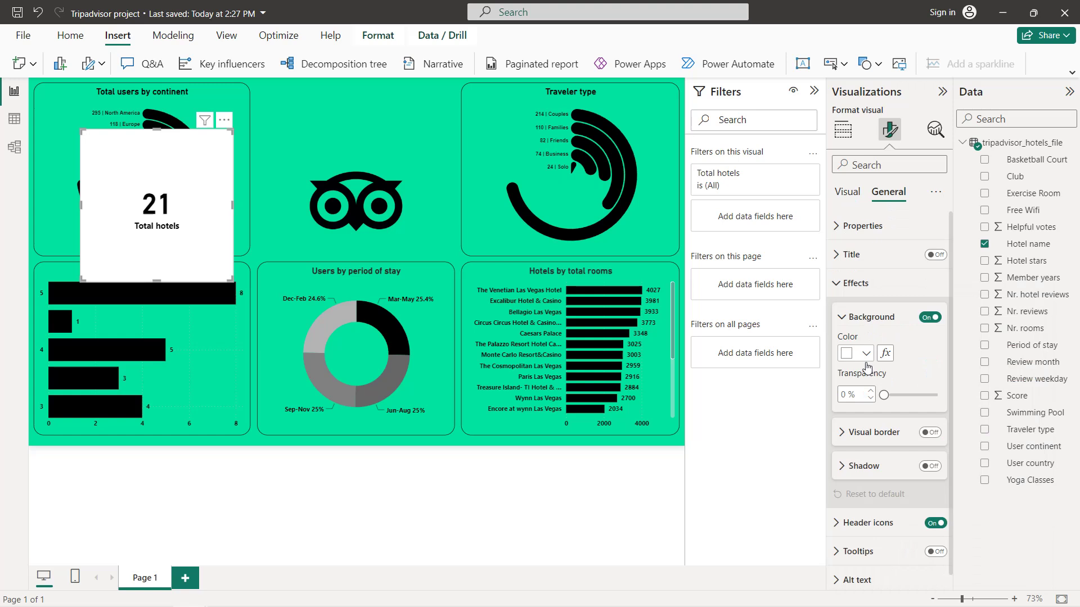
pyautogui.click(865, 353)
pyautogui.click(934, 292)
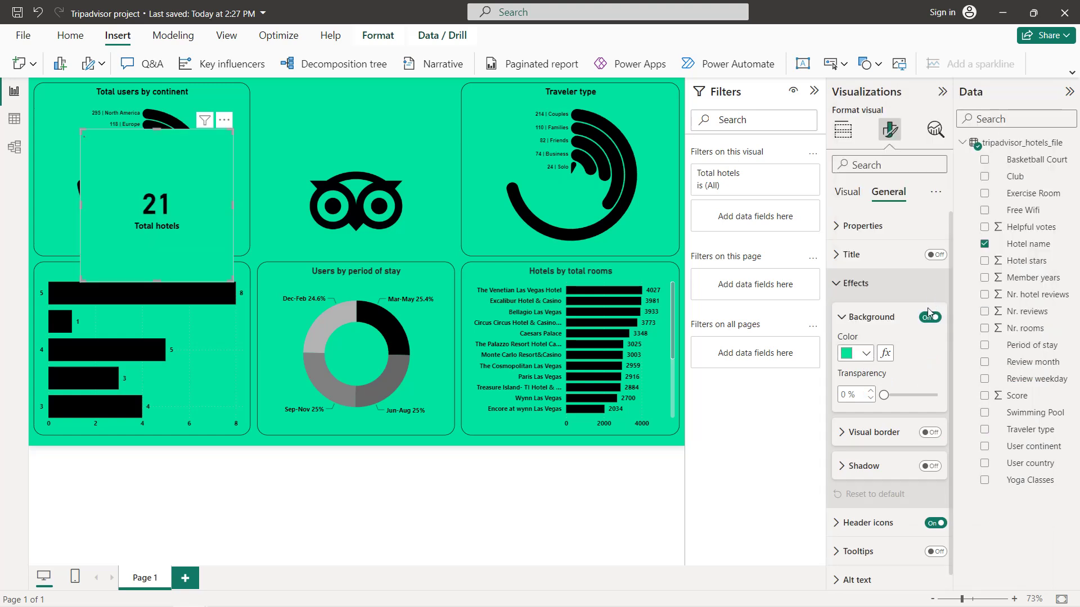
pyautogui.click(930, 433)
pyautogui.click(875, 433)
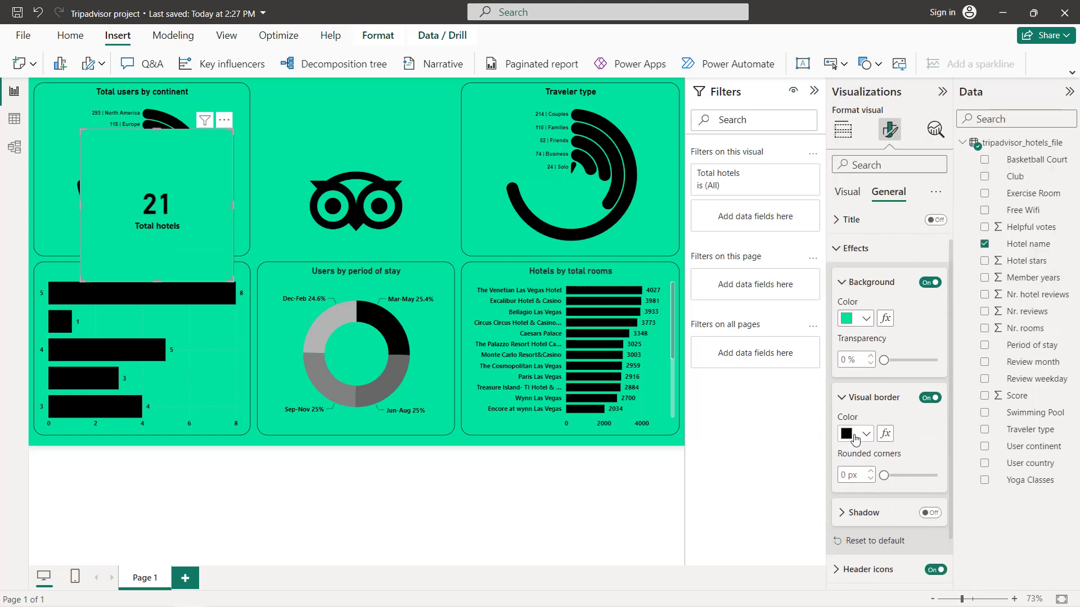
pyautogui.click(843, 475)
pyautogui.write('20')
pyautogui.press('Return')
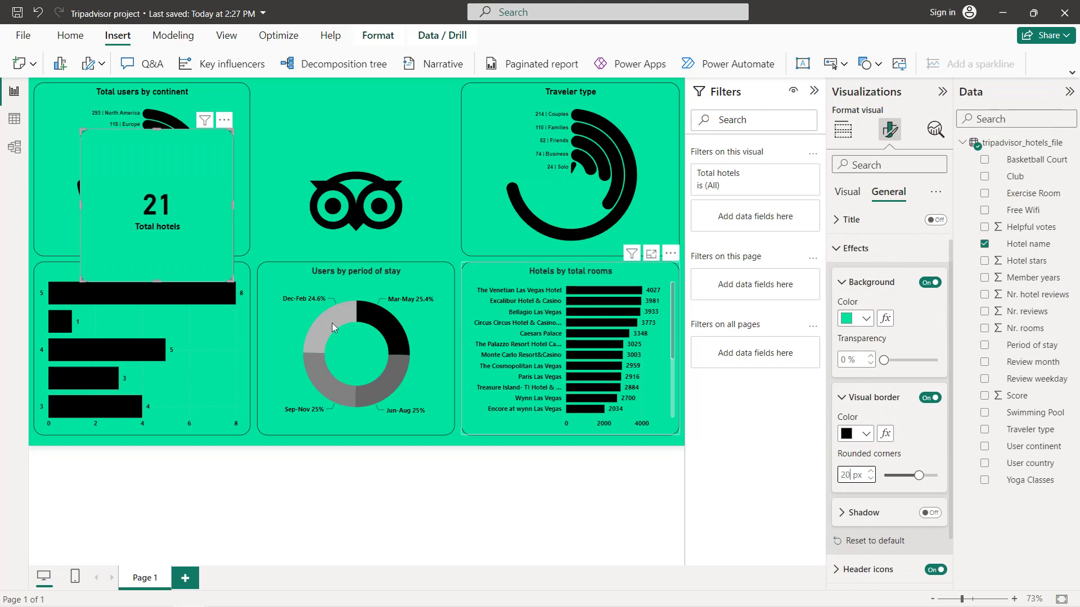
pyautogui.click(307, 107)
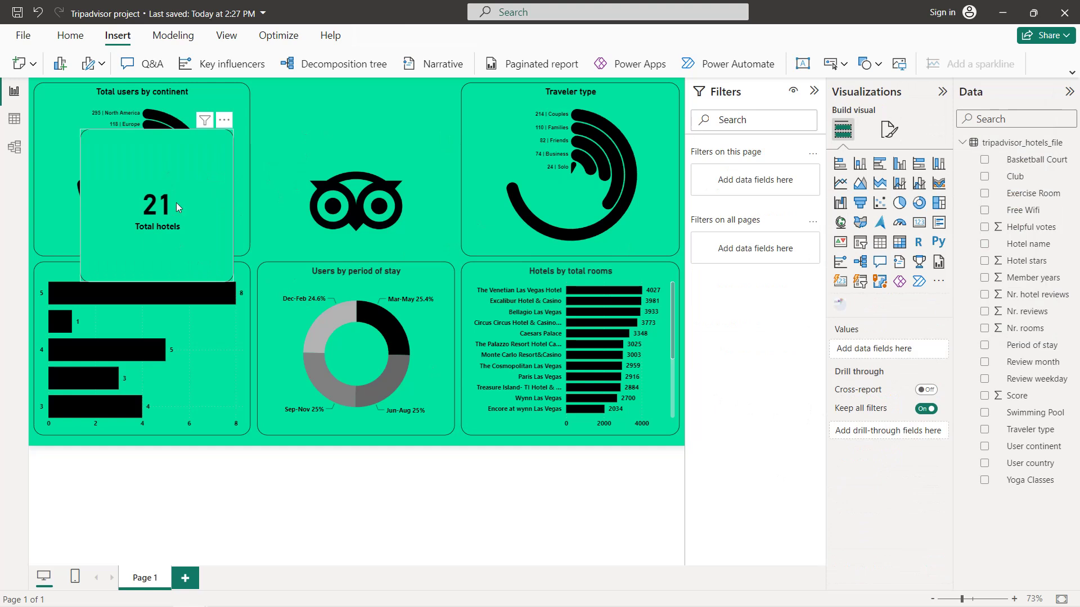
# Step: Shrink the Total hotels card and move it into the gap above the owl logo
pyautogui.click(164, 281)
pyautogui.moveTo(233, 281); pyautogui.dragTo(180, 189)
pyautogui.moveTo(149, 155); pyautogui.dragTo(356, 115)
pyautogui.moveTo(265, 115); pyautogui.dragTo(259, 115)
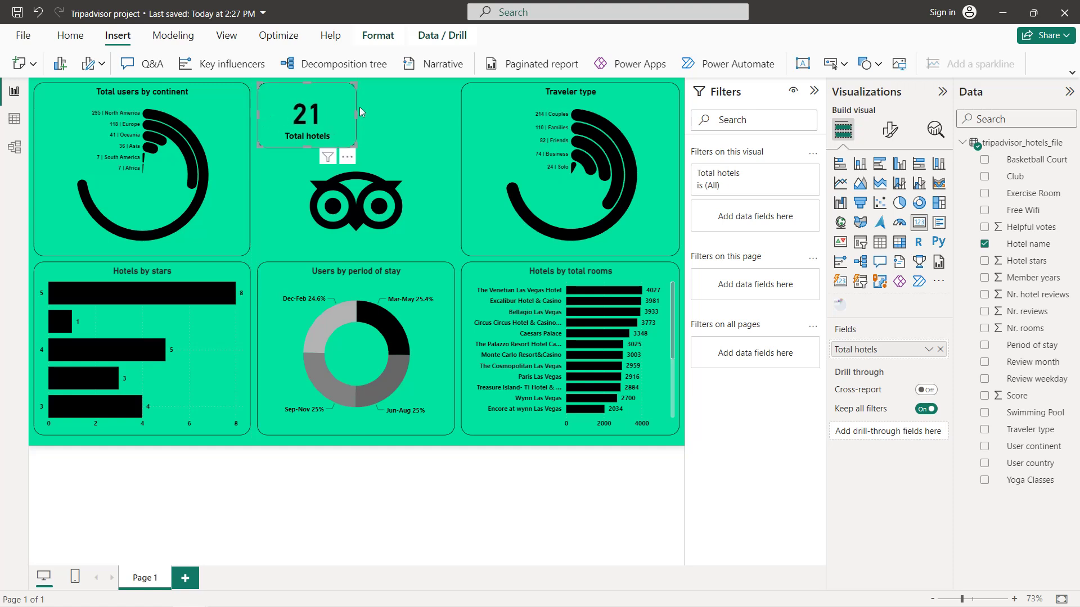
pyautogui.click(405, 106)
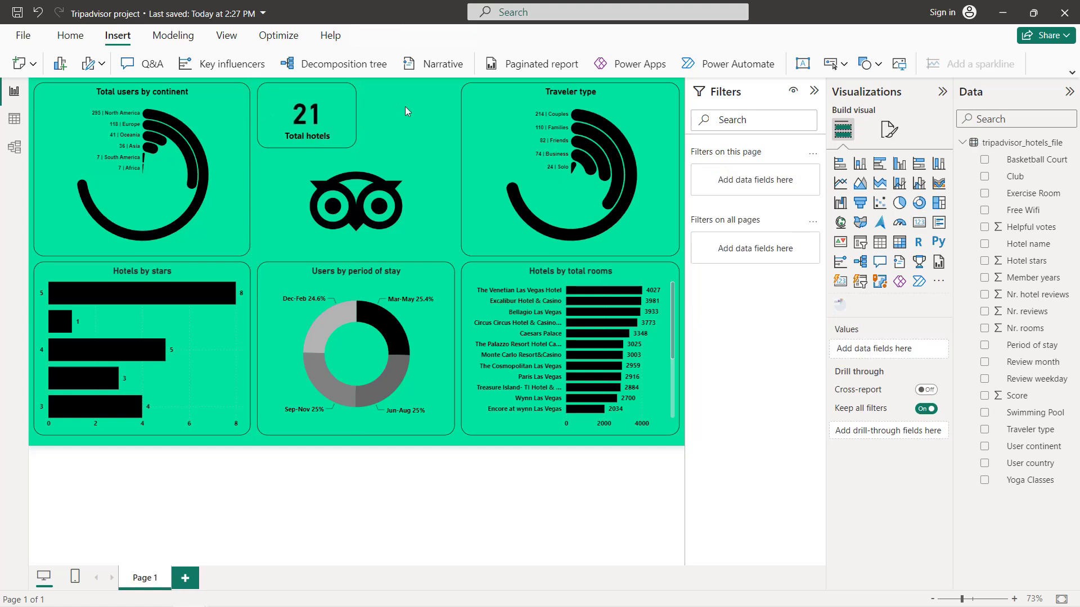
# Step: Duplicate the card and align the copy to the right of the original
pyautogui.click(329, 108)
pyautogui.hotkey('ctrl', 'c')
pyautogui.hotkey('ctrl', 'v')
pyautogui.moveTo(329, 104); pyautogui.dragTo(422, 104)
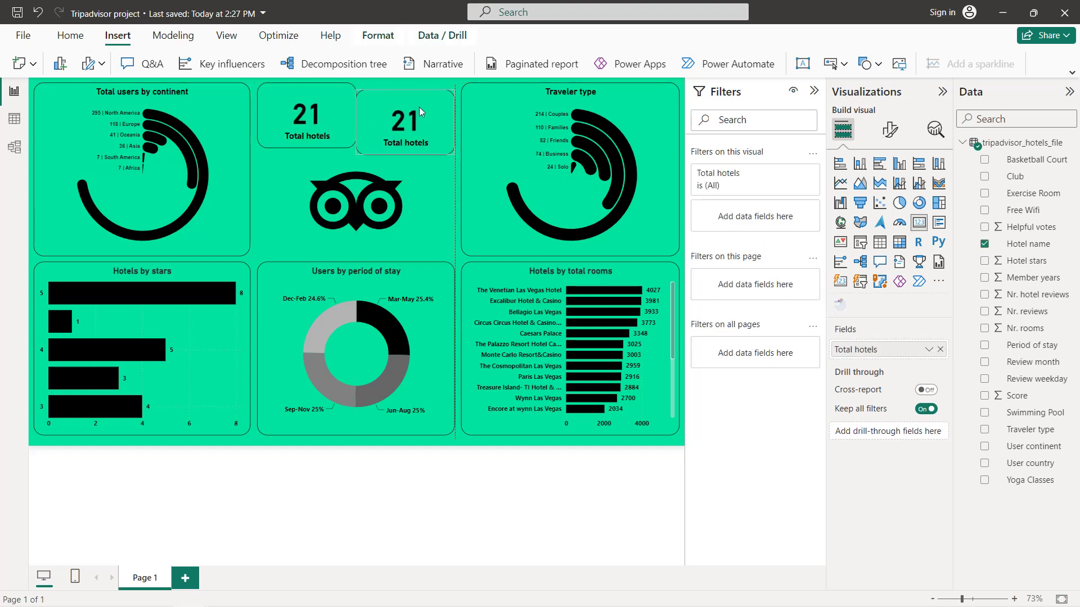
pyautogui.moveTo(356, 111); pyautogui.dragTo(365, 109)
pyautogui.moveTo(364, 114); pyautogui.dragTo(363, 114)
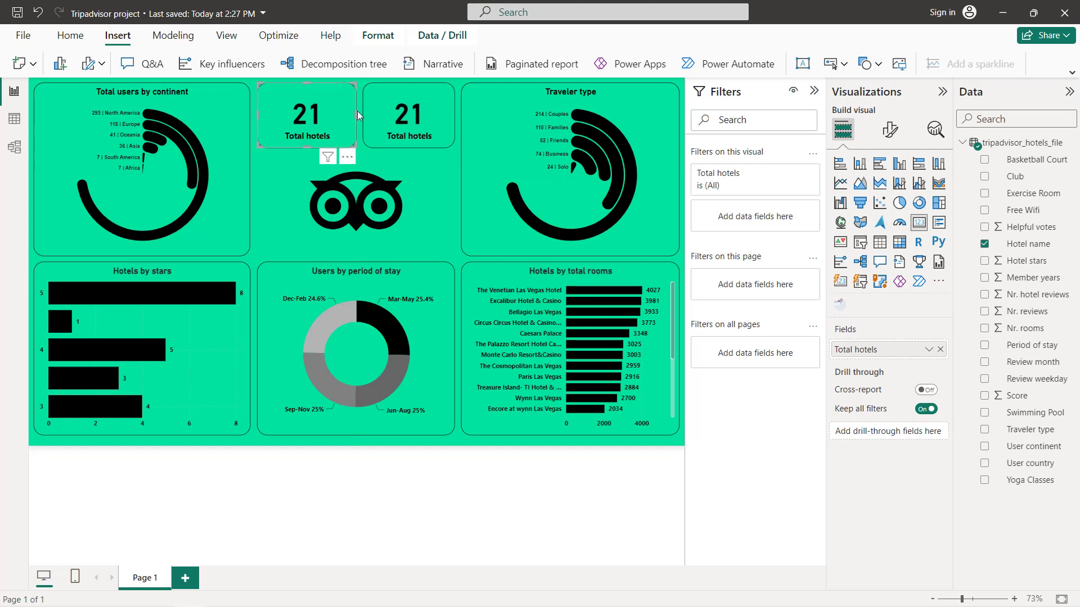
pyautogui.click(356, 110)
# Step: Replace the second card's field with Score, summarized as an average
pyautogui.click(355, 113)
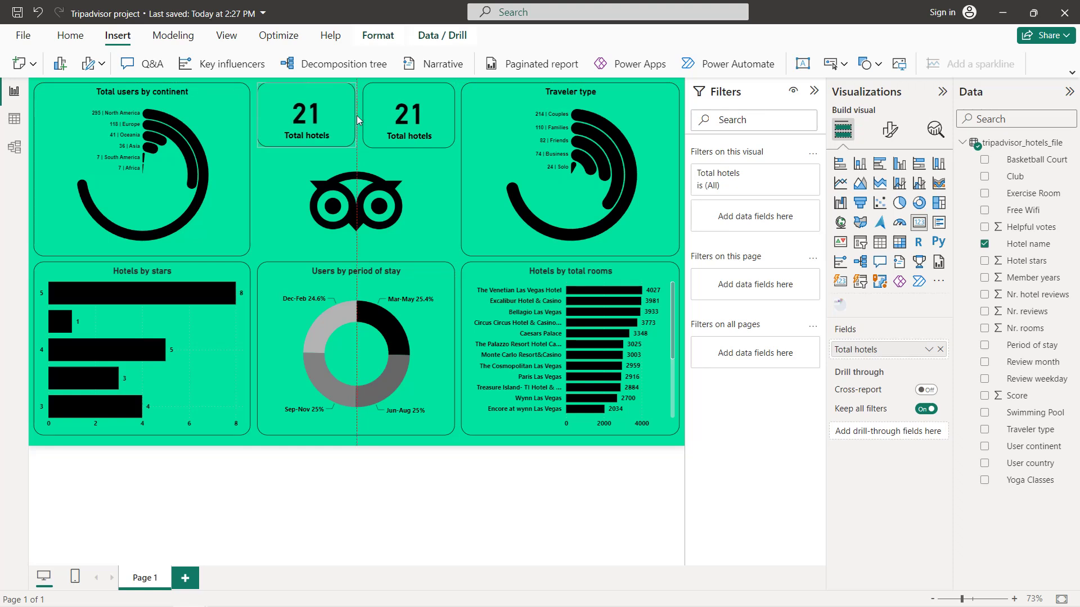
pyautogui.click(380, 113)
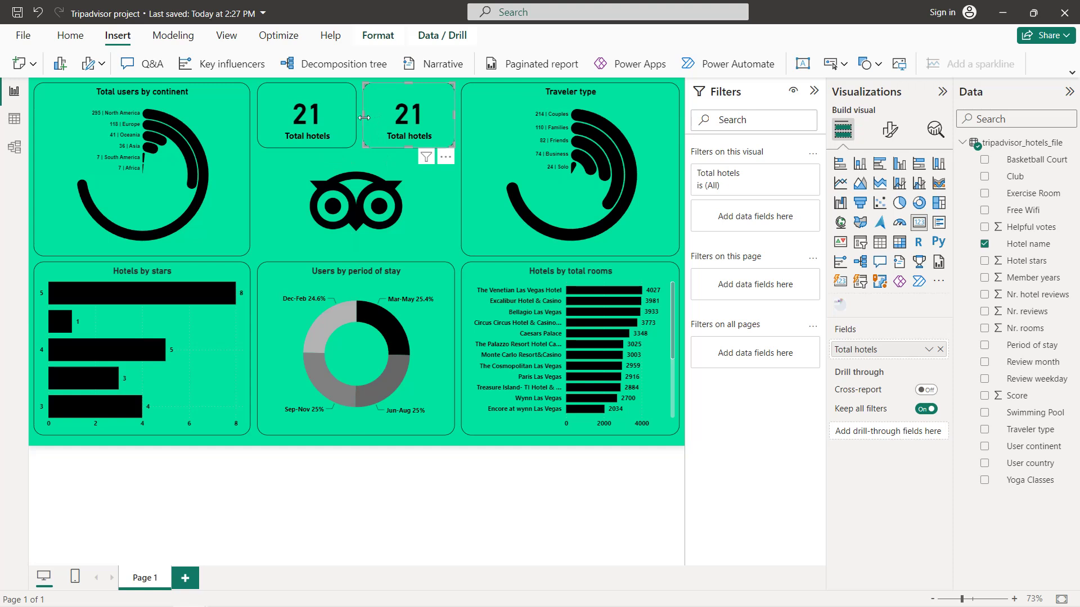
pyautogui.click(941, 351)
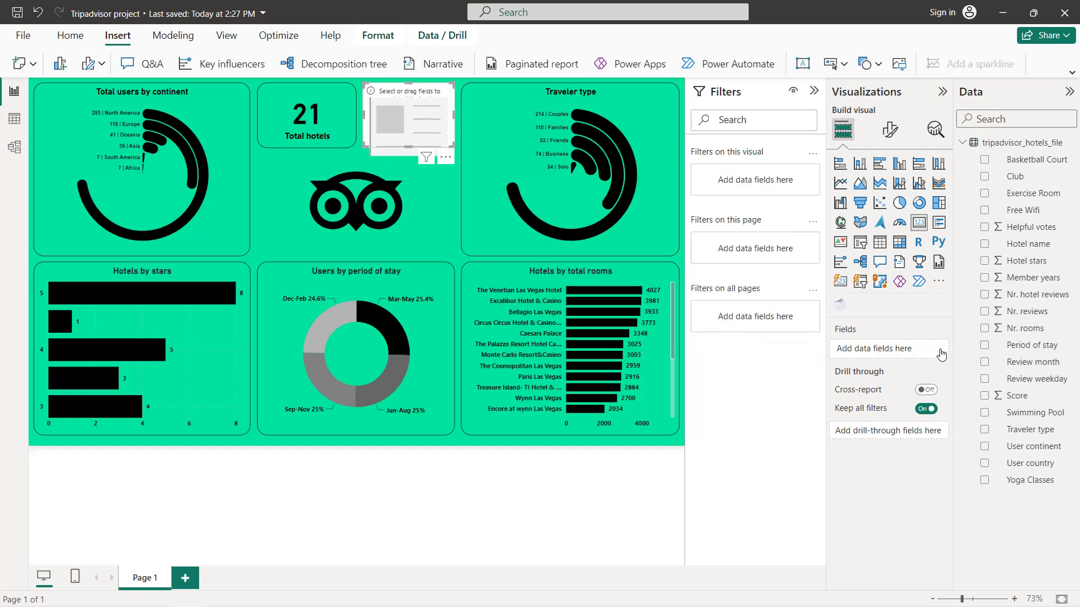
pyautogui.click(984, 395)
pyautogui.click(928, 352)
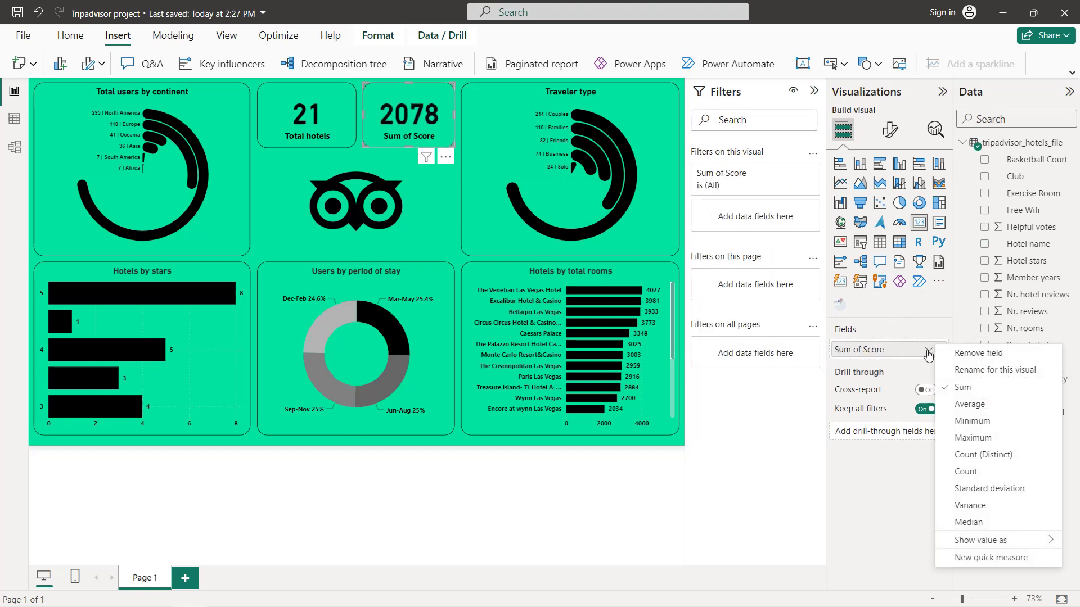
pyautogui.click(965, 414)
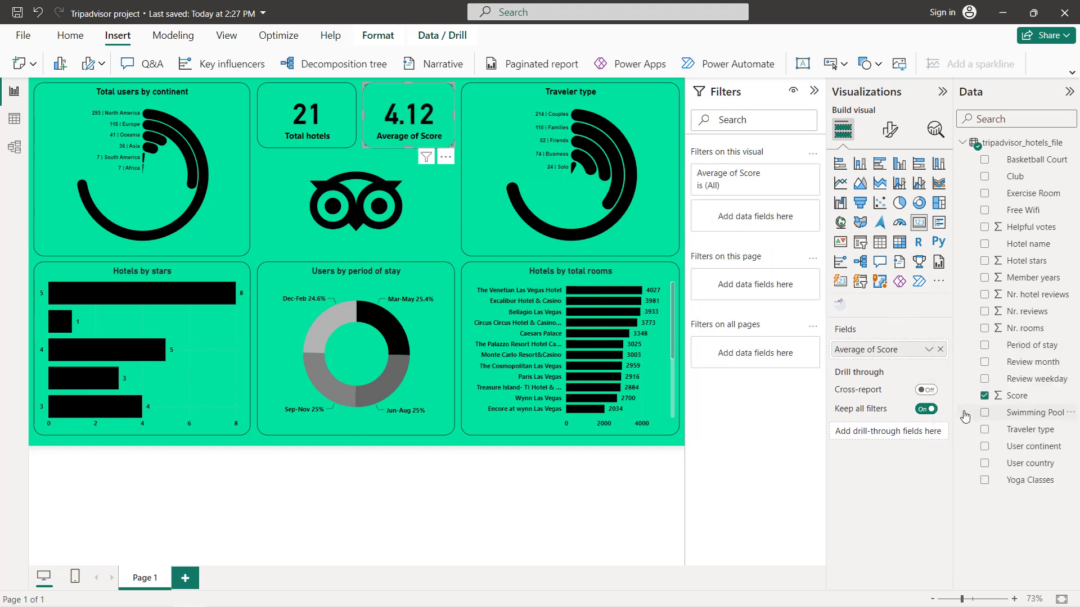
# Step: Rename the card's field to 'Score average' for this visual
pyautogui.click(930, 350)
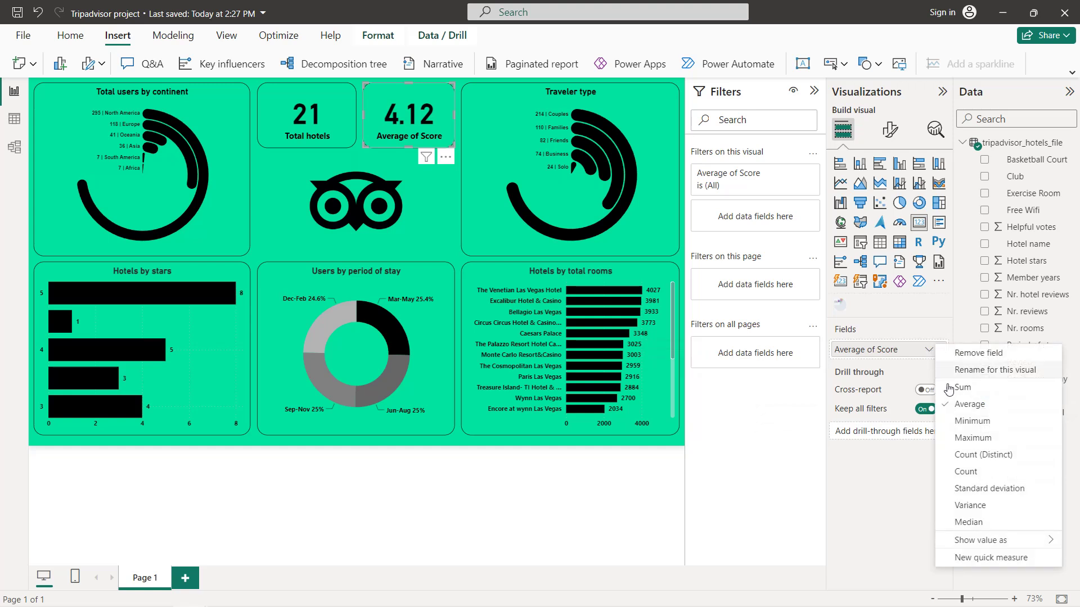
pyautogui.click(970, 370)
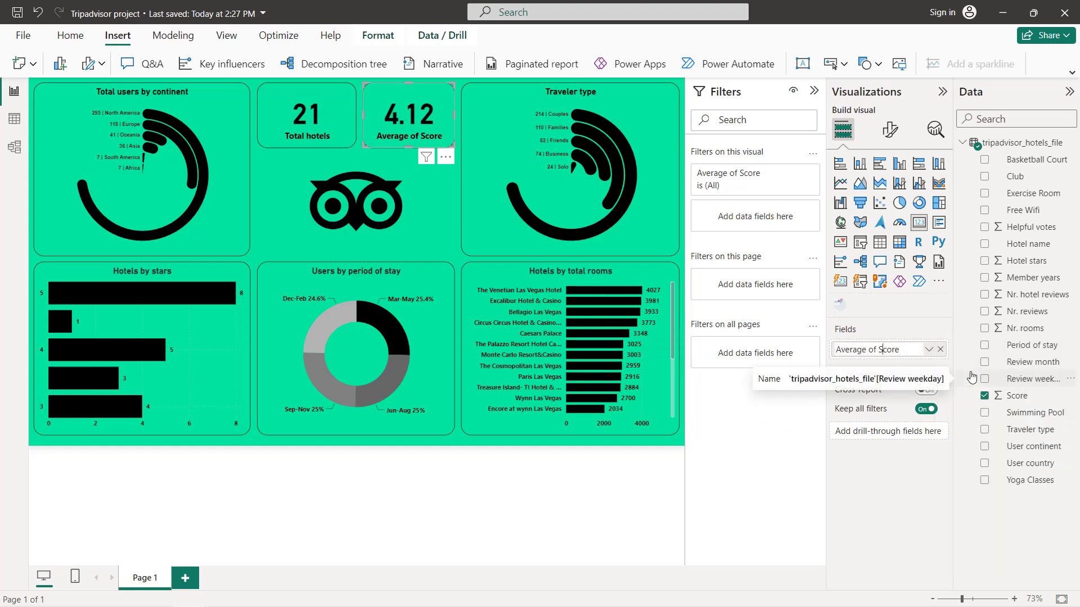
pyautogui.press('BackSpace')
pyautogui.press('BackSpace')
pyautogui.press('BackSpace')
pyautogui.press('BackSpace')
pyautogui.press('BackSpace')
pyautogui.press('BackSpace')
pyautogui.press('BackSpace')
pyautogui.press('BackSpace')
pyautogui.press('BackSpace')
pyautogui.press('BackSpace')
pyautogui.press('BackSpace')
pyautogui.press('BackSpace')
pyautogui.write('Score average')
pyautogui.press('Return')
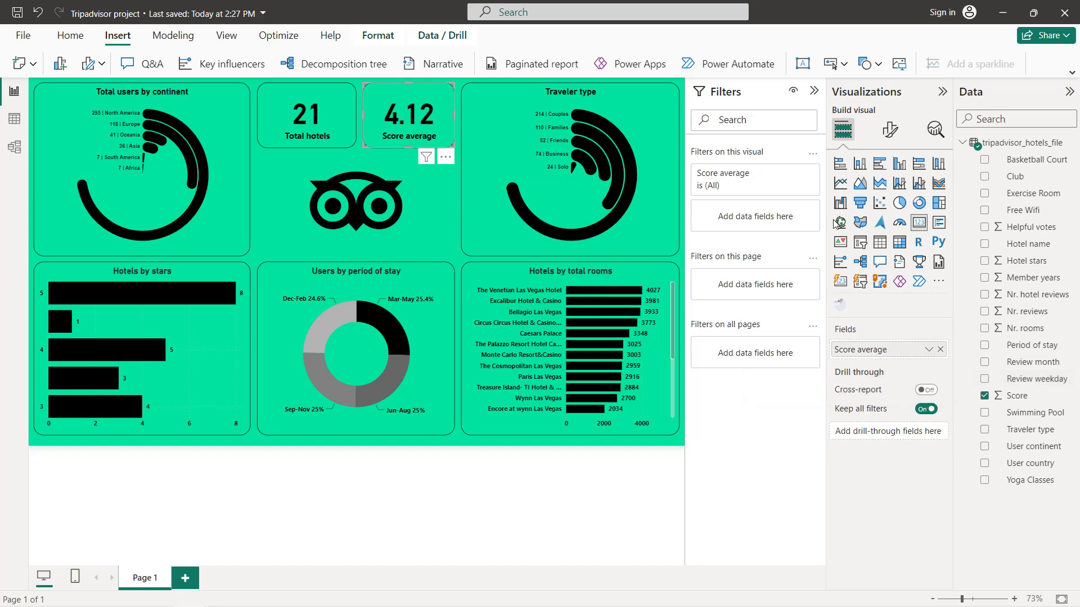
# Step: Collapse the Filters, Visualizations and Data panes so the dashboard fills the window
pyautogui.click(813, 91)
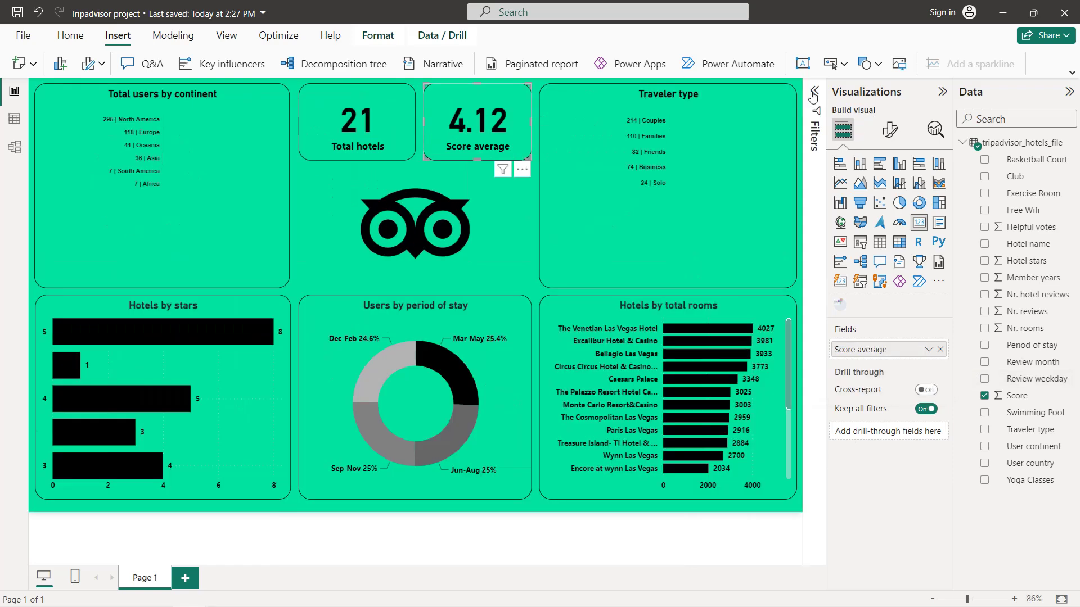
pyautogui.click(942, 91)
pyautogui.click(1069, 91)
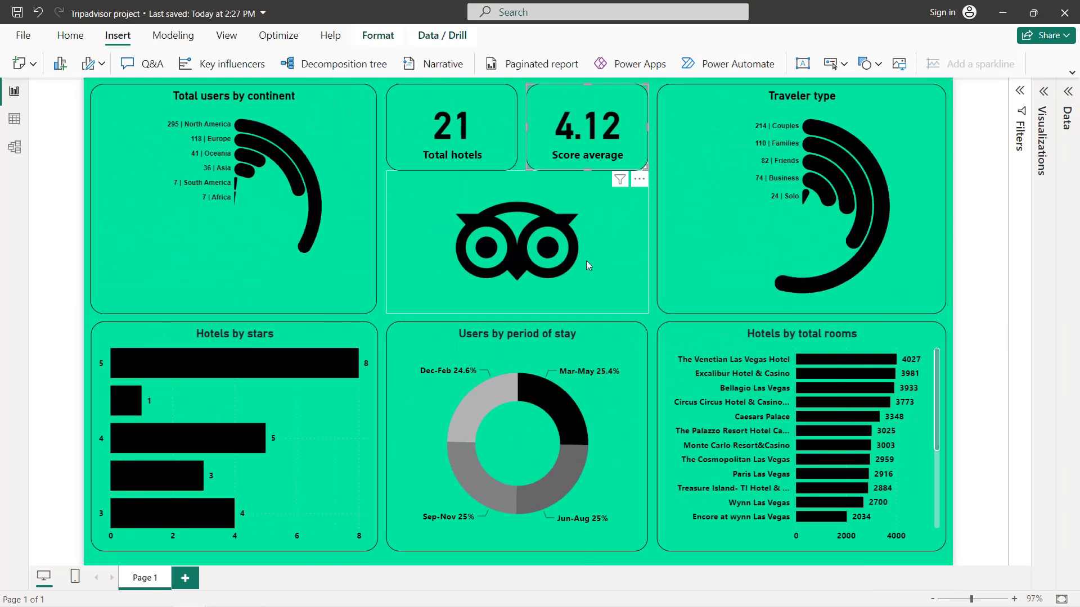
pyautogui.click(654, 322)
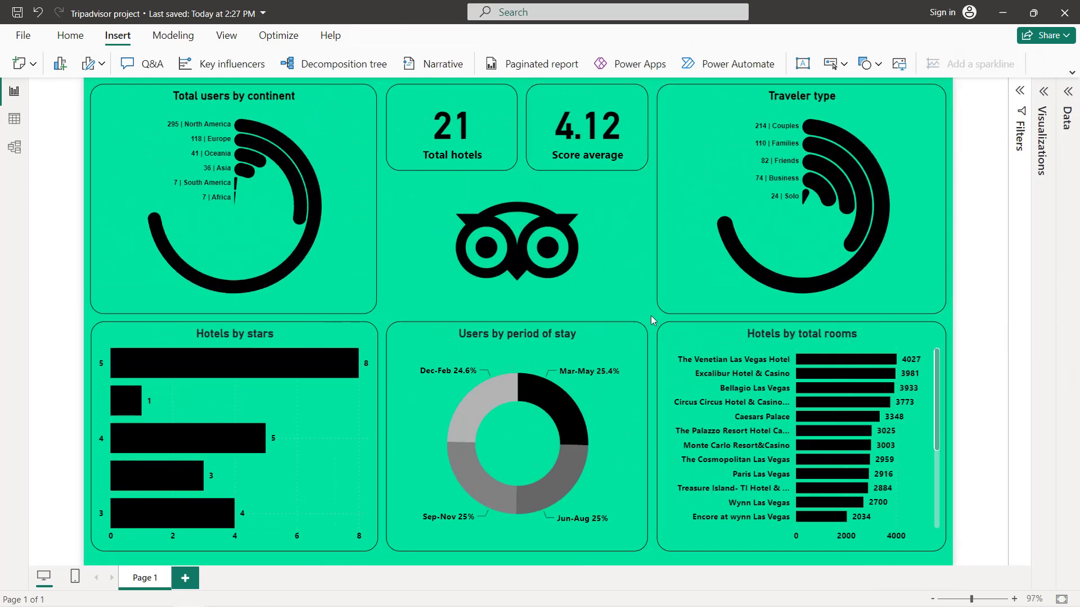